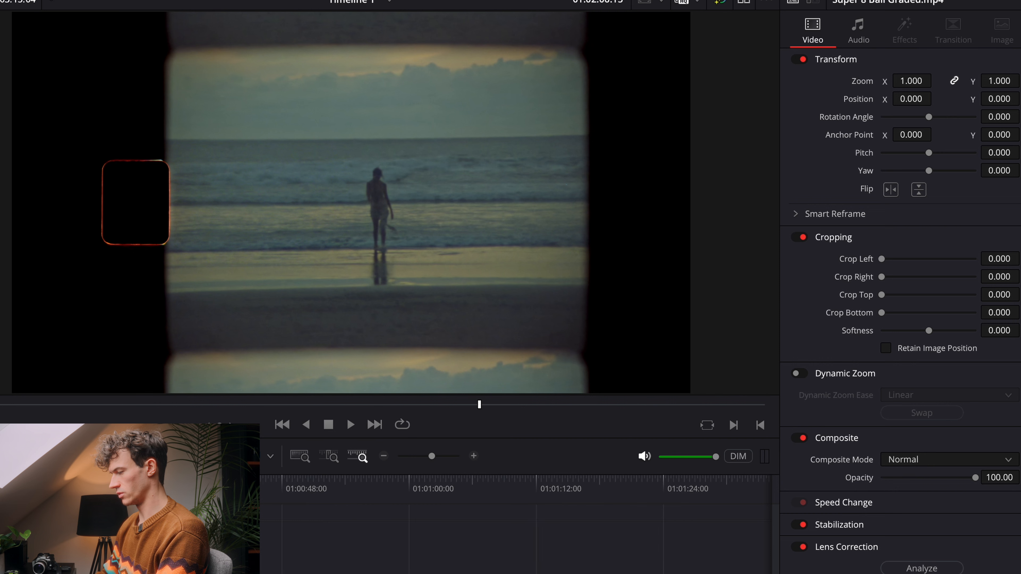
# Step: Open the beach clip for color grading and apply the Dehancer Pro film emulation effect to node 01
pyautogui.click(132, 561)
pyautogui.click(120, 489)
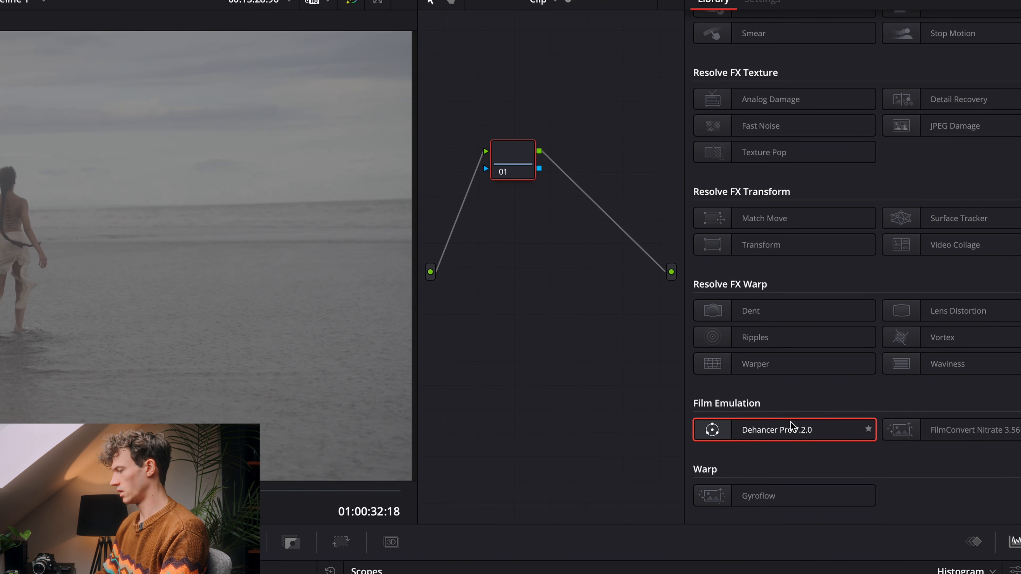
pyautogui.moveTo(790, 426); pyautogui.dragTo(527, 157)
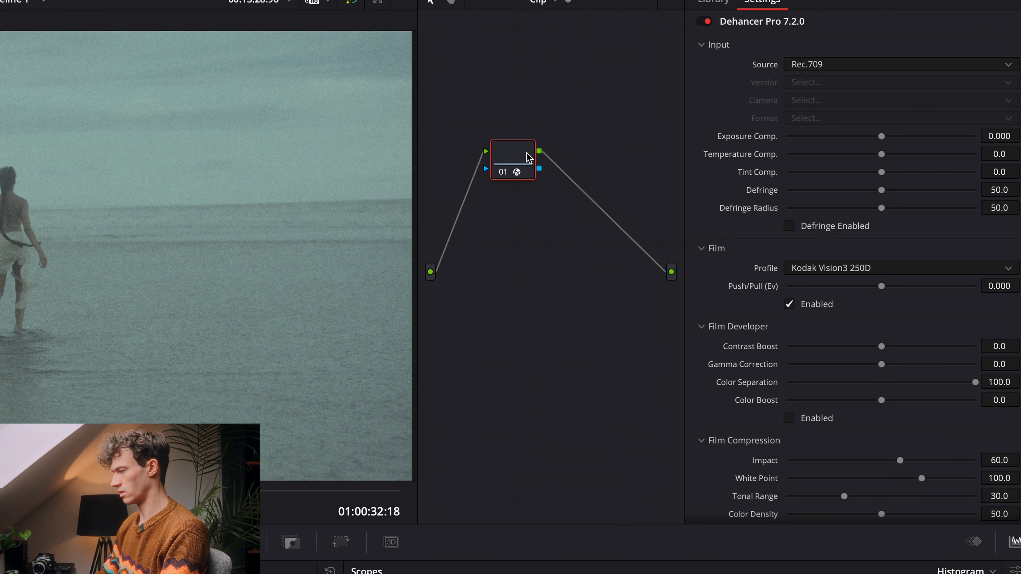
# Step: Set the Dehancer input source to Choose Camera and the vendor to Sony
pyautogui.click(930, 68)
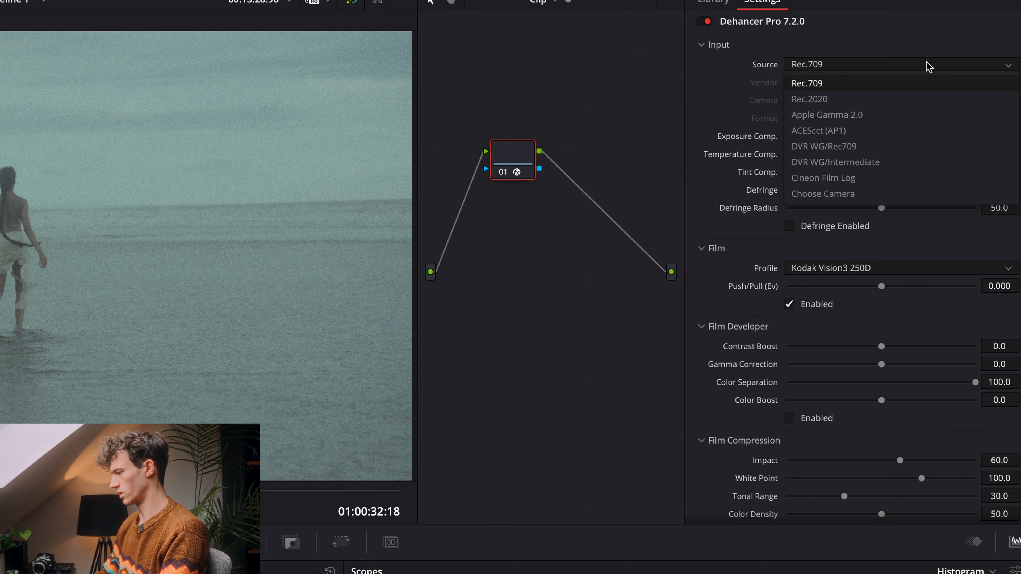
pyautogui.click(860, 193)
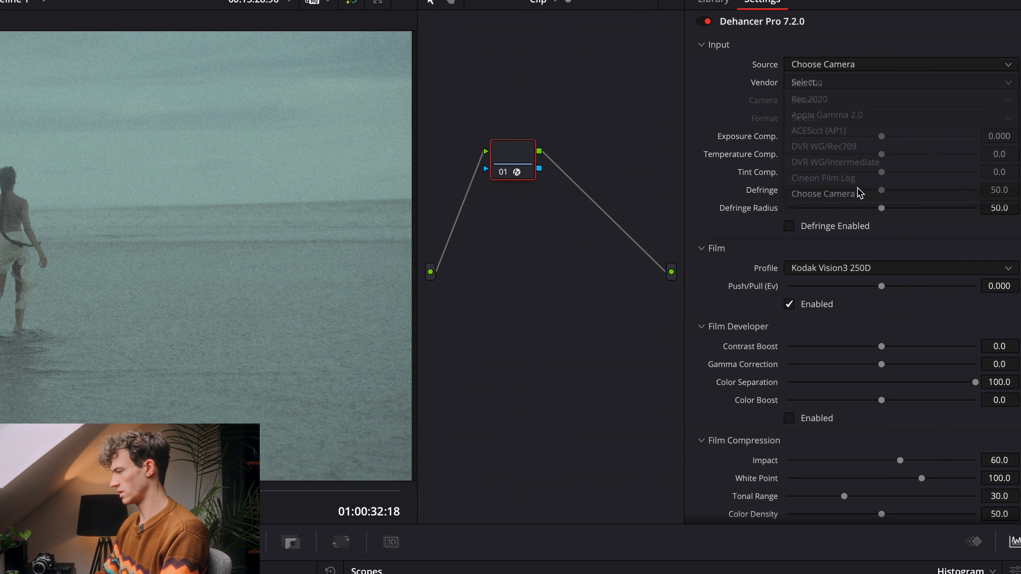
pyautogui.click(841, 83)
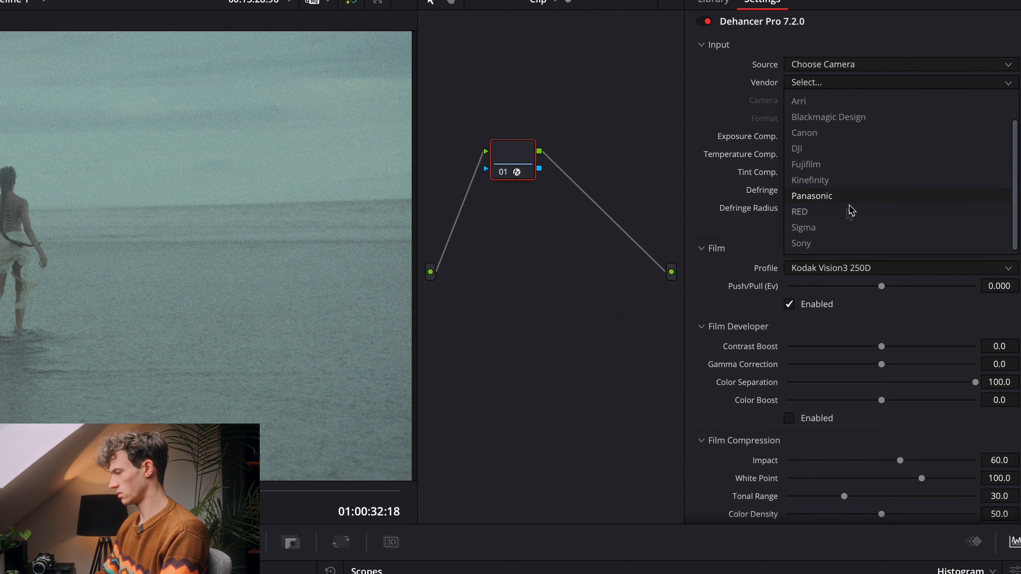
pyautogui.scroll(1, 851, 150)
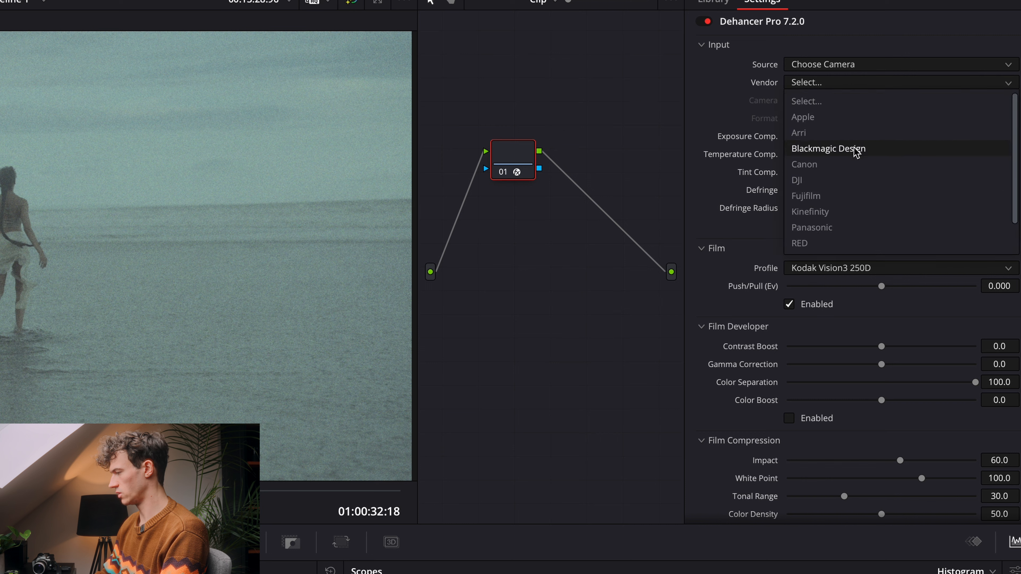
pyautogui.scroll(-1, 855, 152)
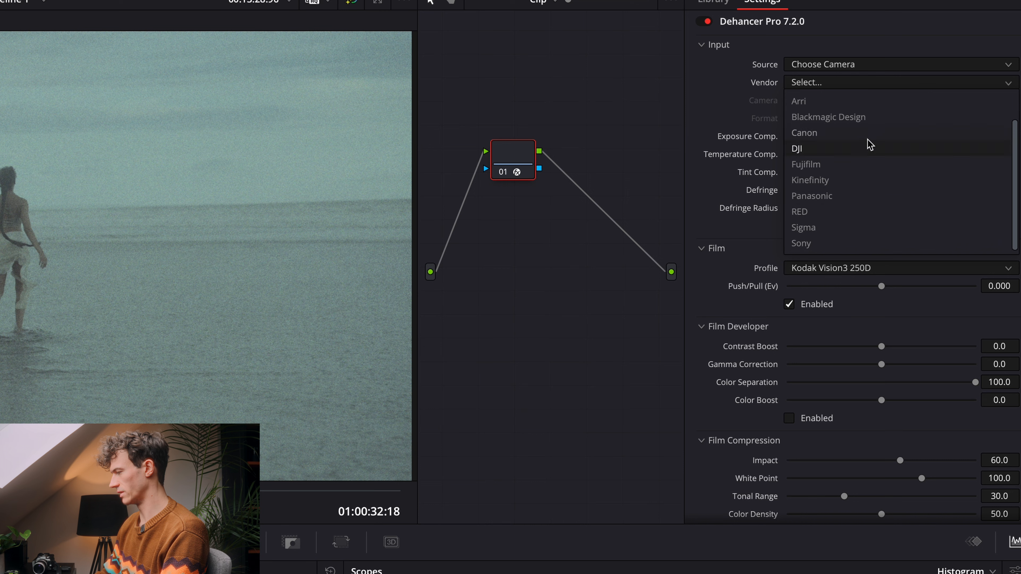
pyautogui.click(841, 246)
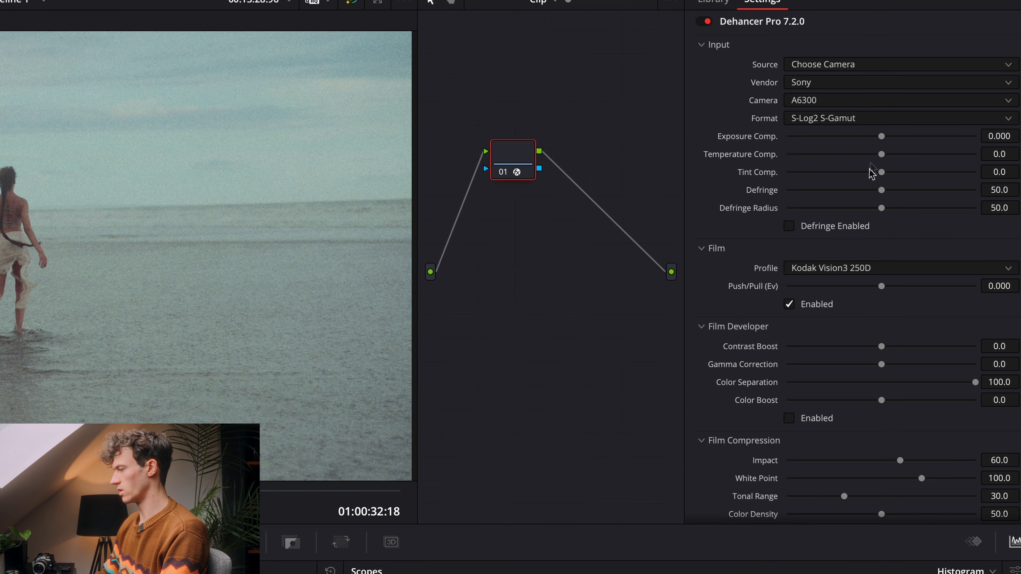
# Step: Set the input camera to Alpha 7S III and its format to S-Log3 S-Gamut3
pyautogui.click(852, 101)
pyautogui.scroll(-5, 828, 172)
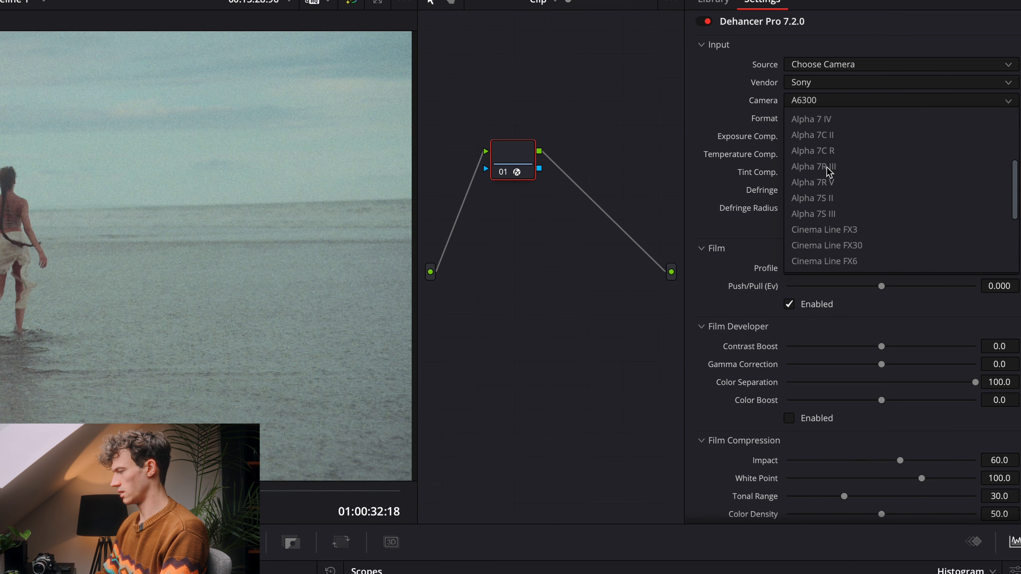
pyautogui.click(829, 182)
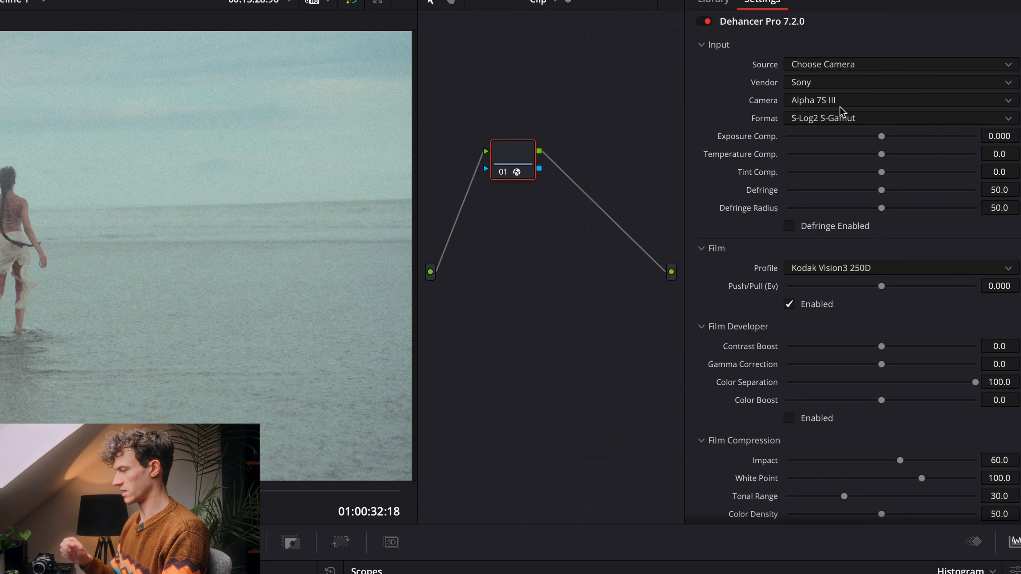
pyautogui.click(820, 119)
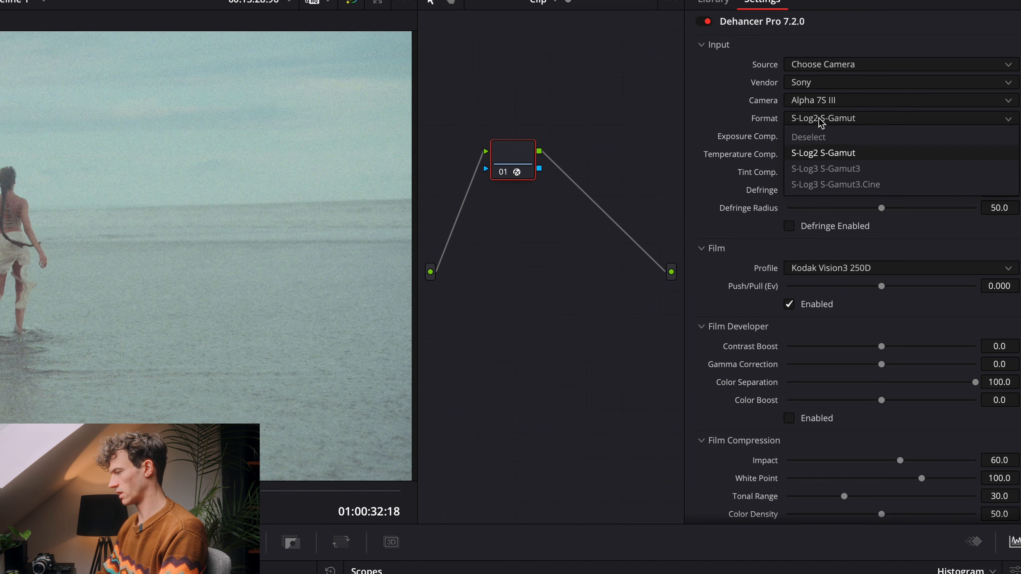
pyautogui.click(839, 169)
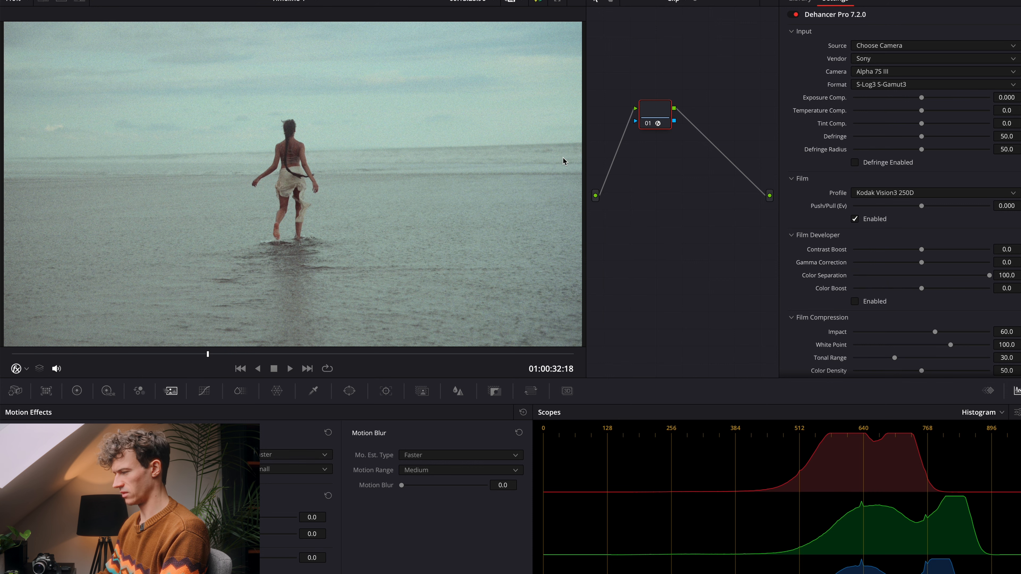
# Step: Lower the input exposure compensation to -0.780 and check the color channels in the histogram
pyautogui.moveTo(921, 99); pyautogui.dragTo(905, 101)
pyautogui.scroll(-2, 873, 467)
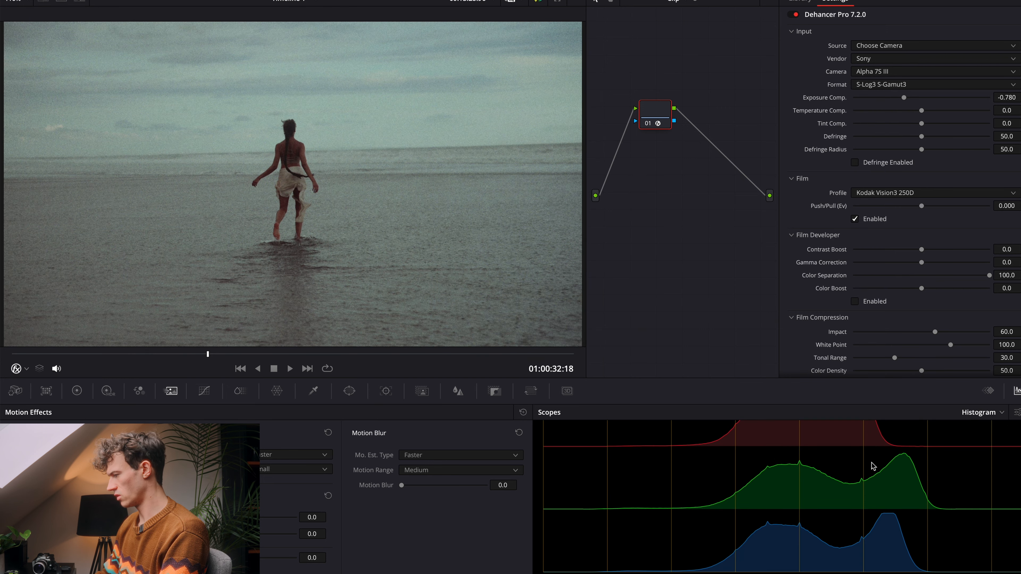
# Step: Browse the available film stocks and set the film profile to Kodak Vision3 50D
pyautogui.scroll(-1, 889, 320)
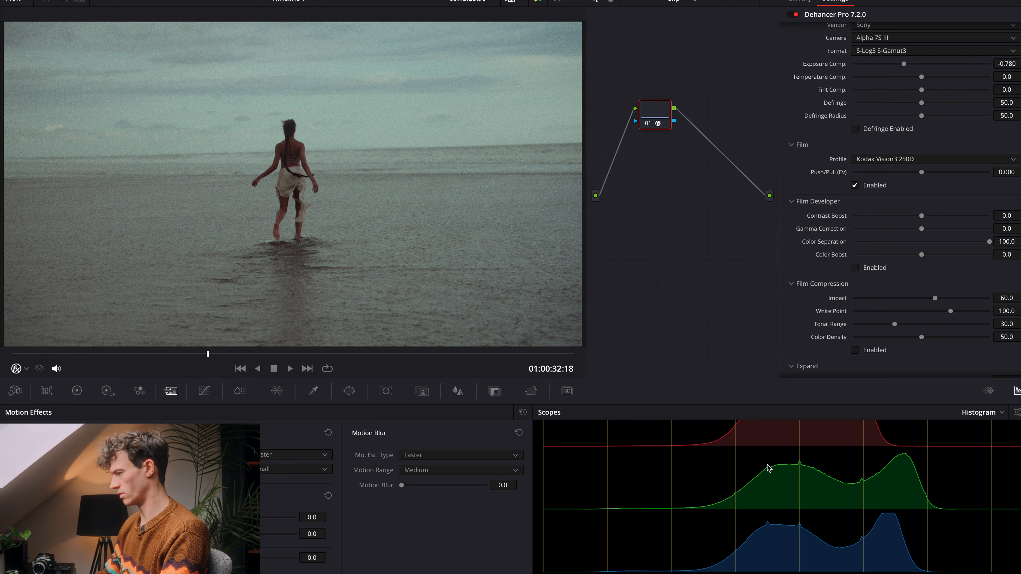
pyautogui.click(927, 161)
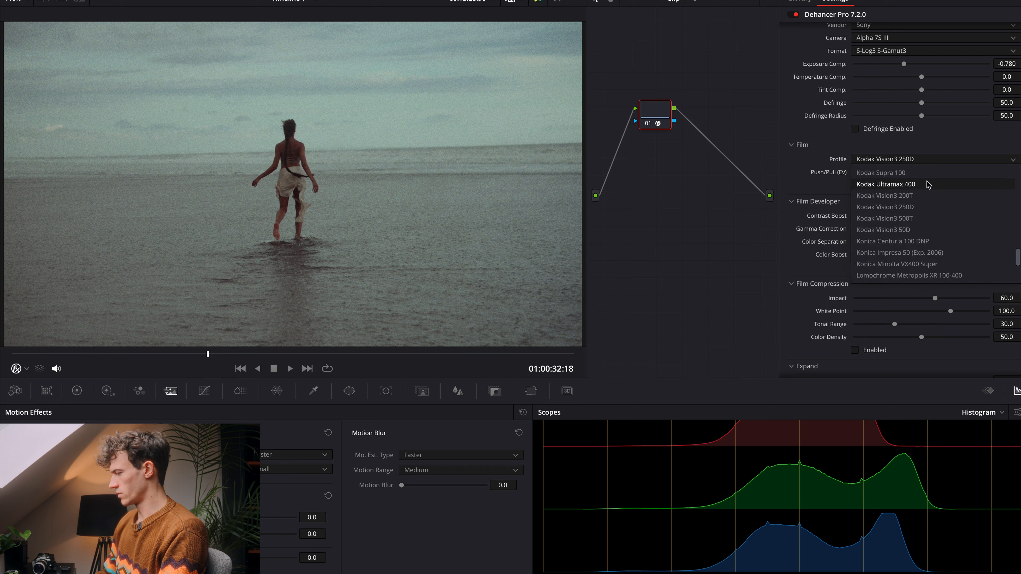
pyautogui.scroll(-4, 928, 185)
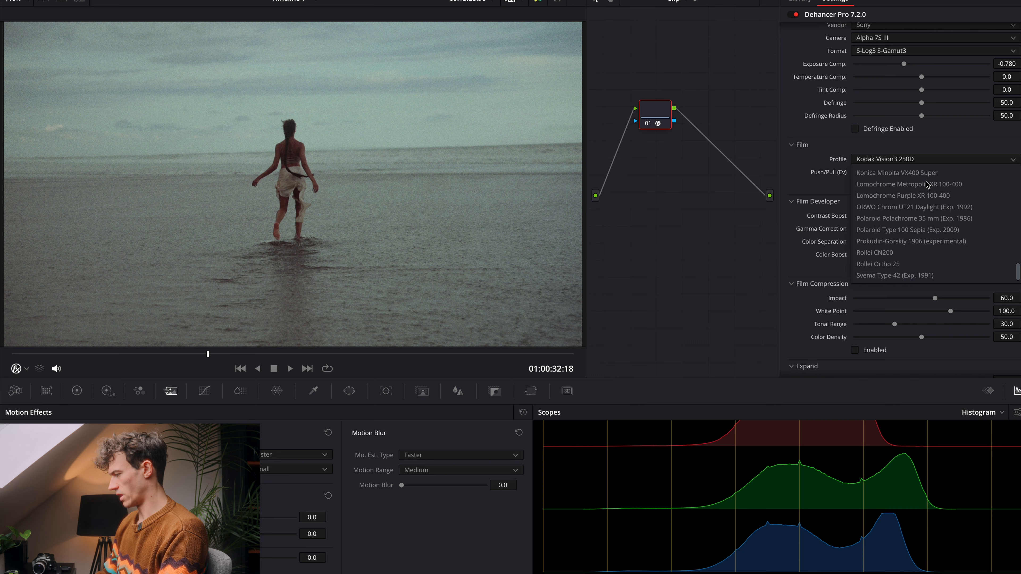
pyautogui.scroll(15, 927, 185)
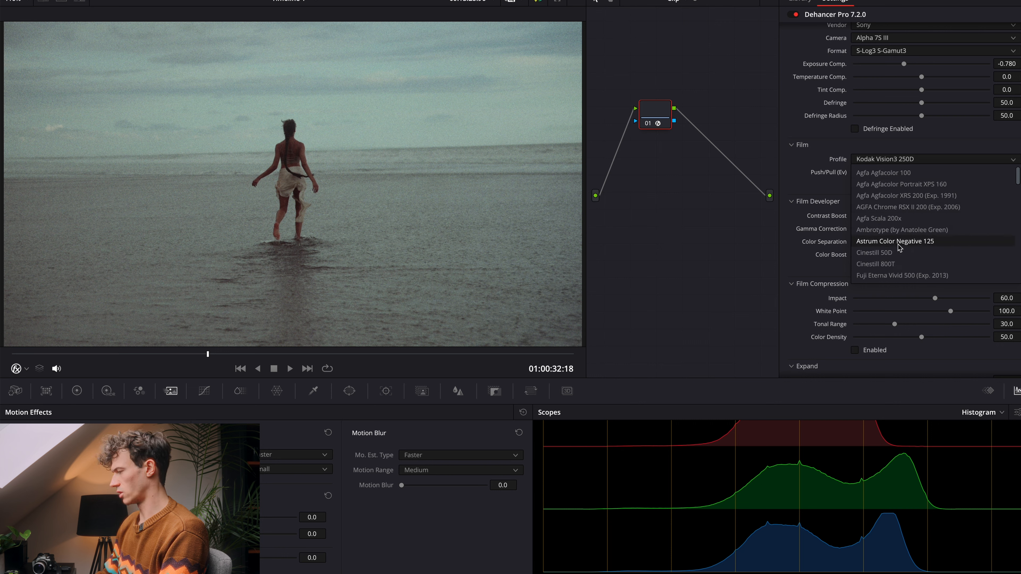
pyautogui.scroll(-5, 897, 245)
pyautogui.scroll(-5, 897, 245)
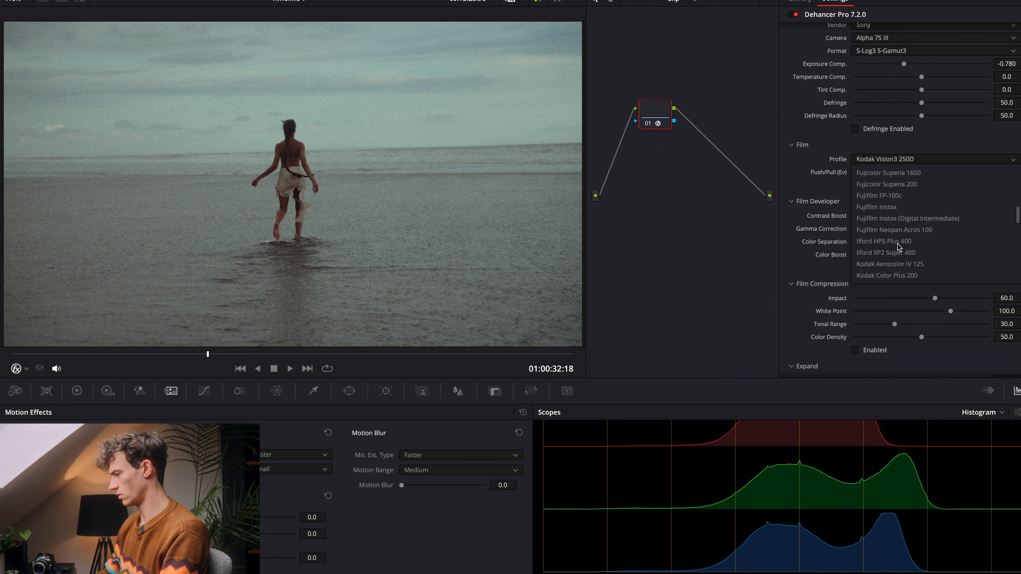
pyautogui.scroll(10, 898, 246)
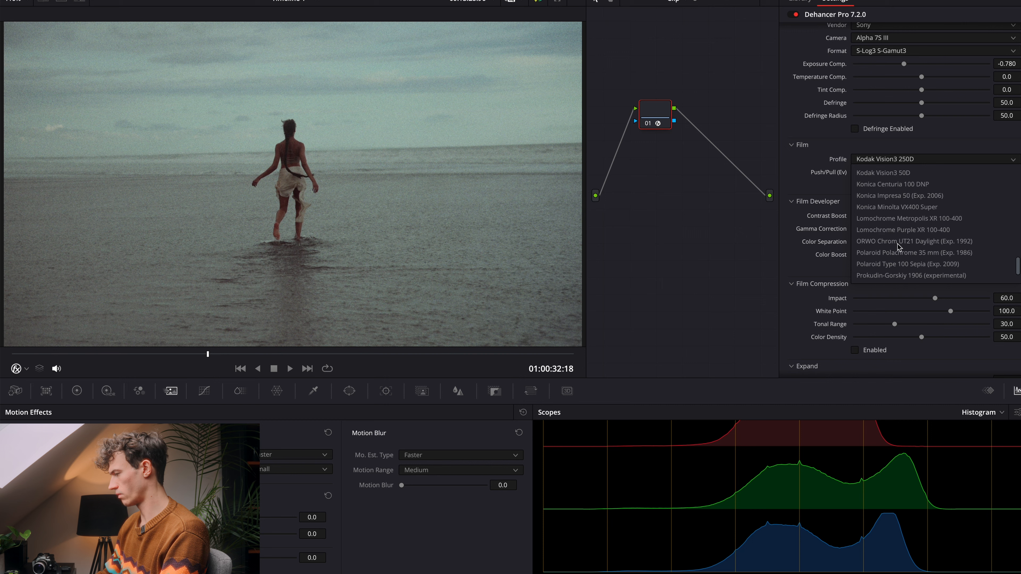
pyautogui.scroll(-6, 898, 246)
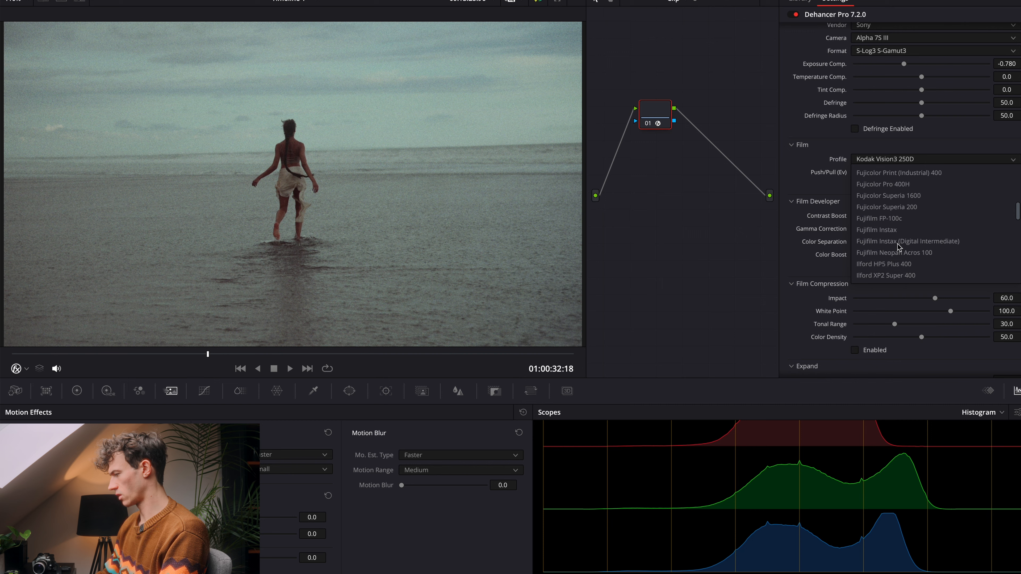
pyautogui.scroll(-6, 897, 246)
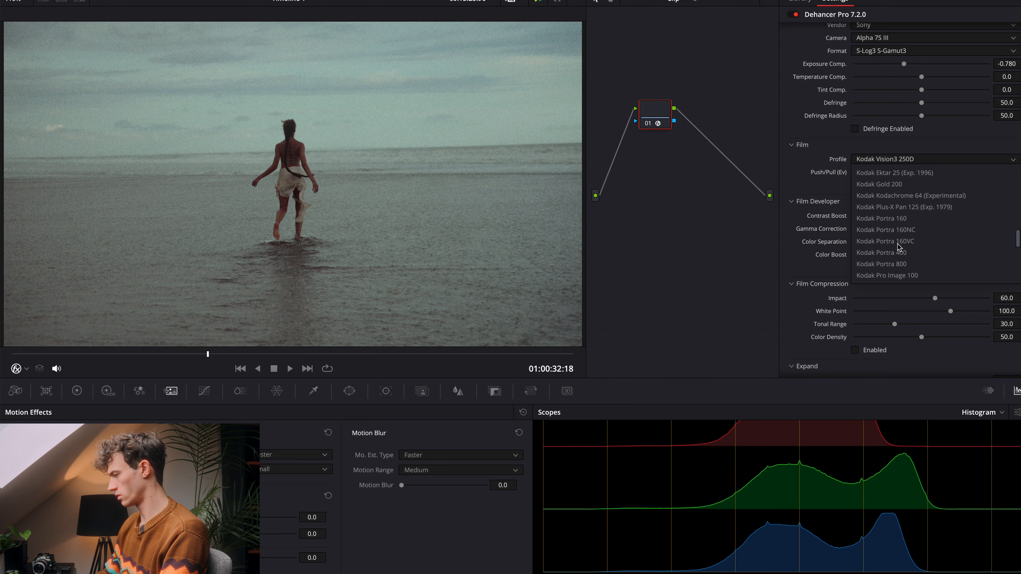
pyautogui.scroll(-2, 898, 247)
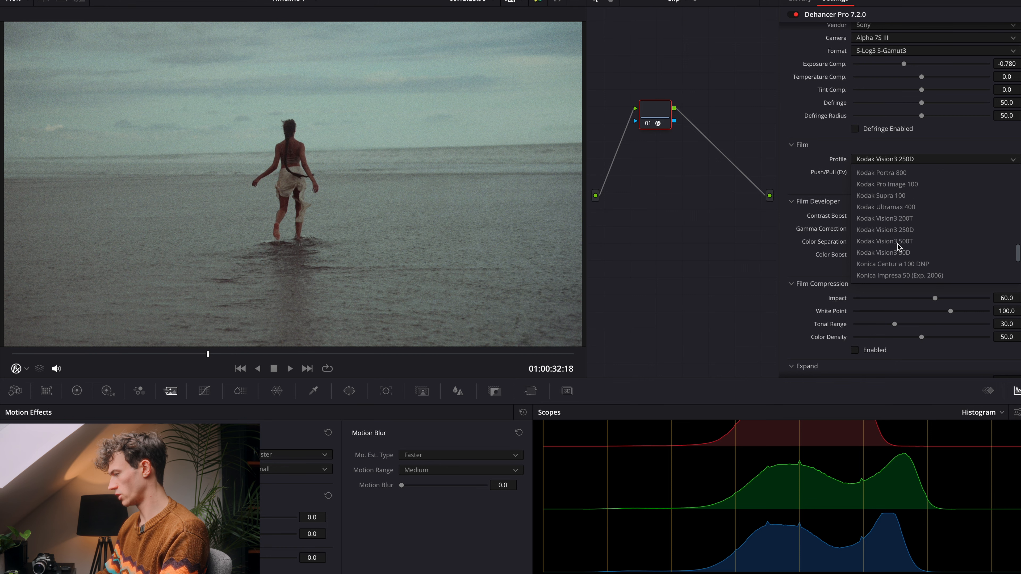
pyautogui.click(910, 253)
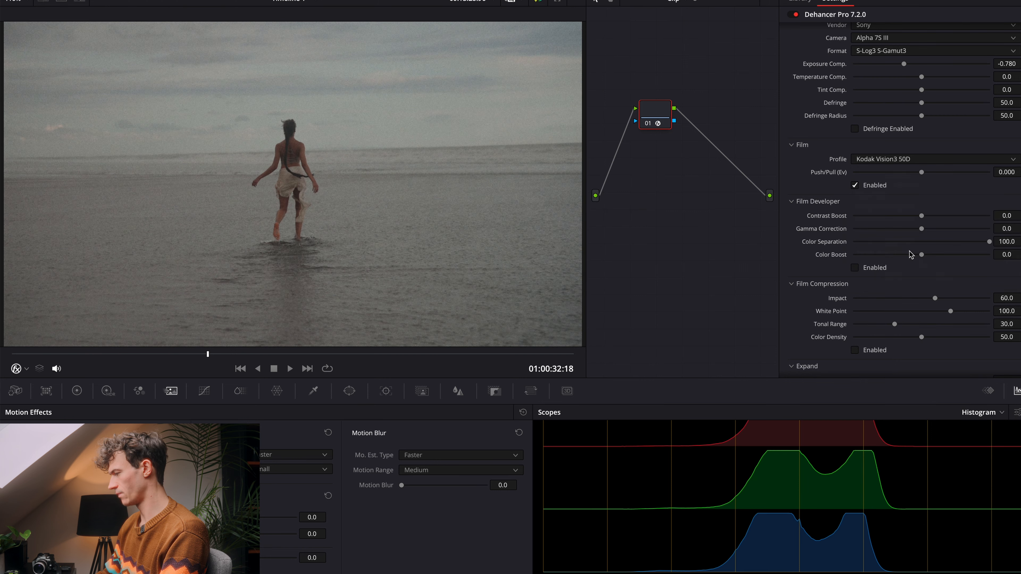
# Step: Browse the film stocks again and try Kodak Color Plus 200 as the film profile
pyautogui.click(934, 160)
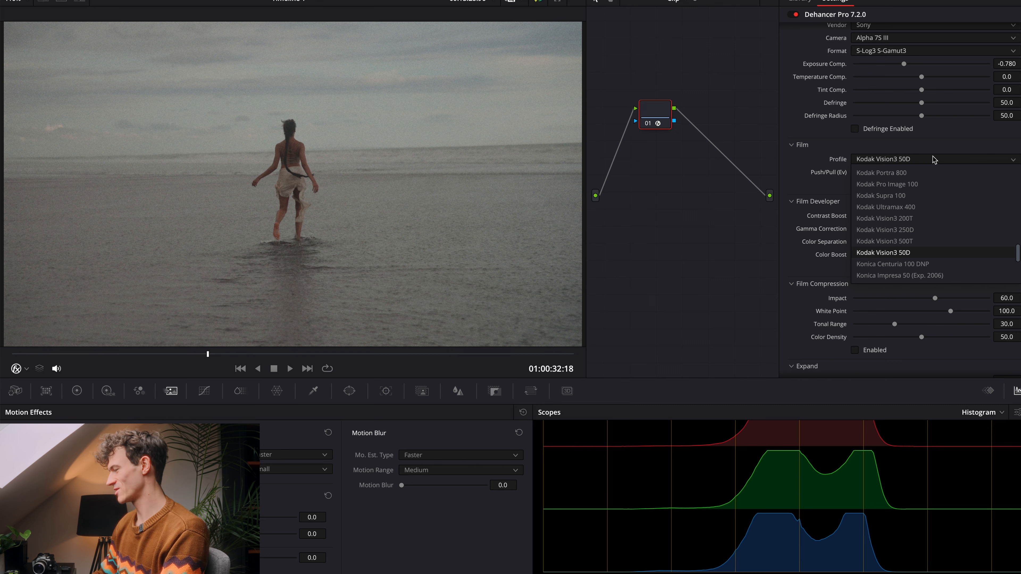
pyautogui.scroll(2, 940, 199)
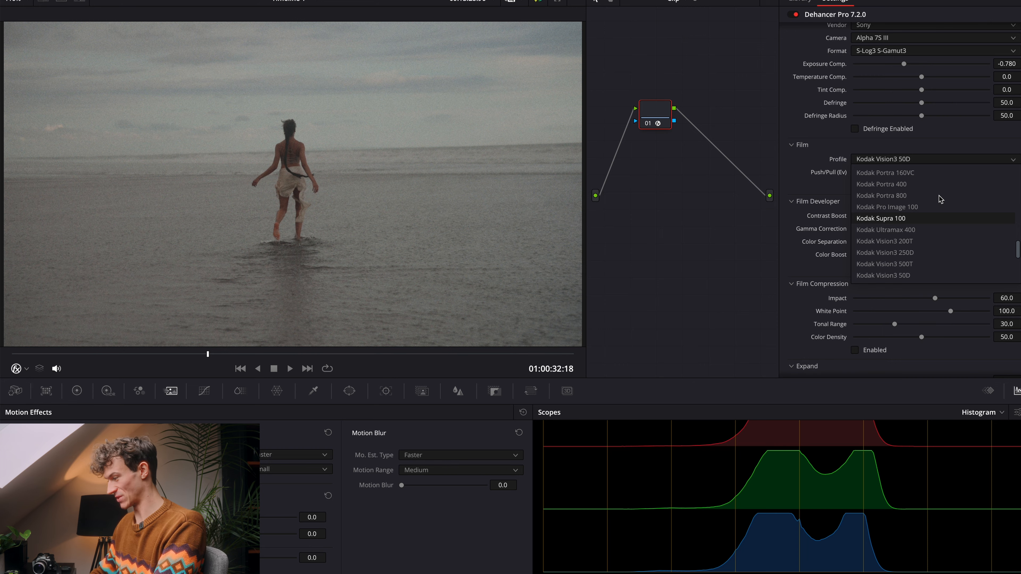
pyautogui.scroll(10, 941, 199)
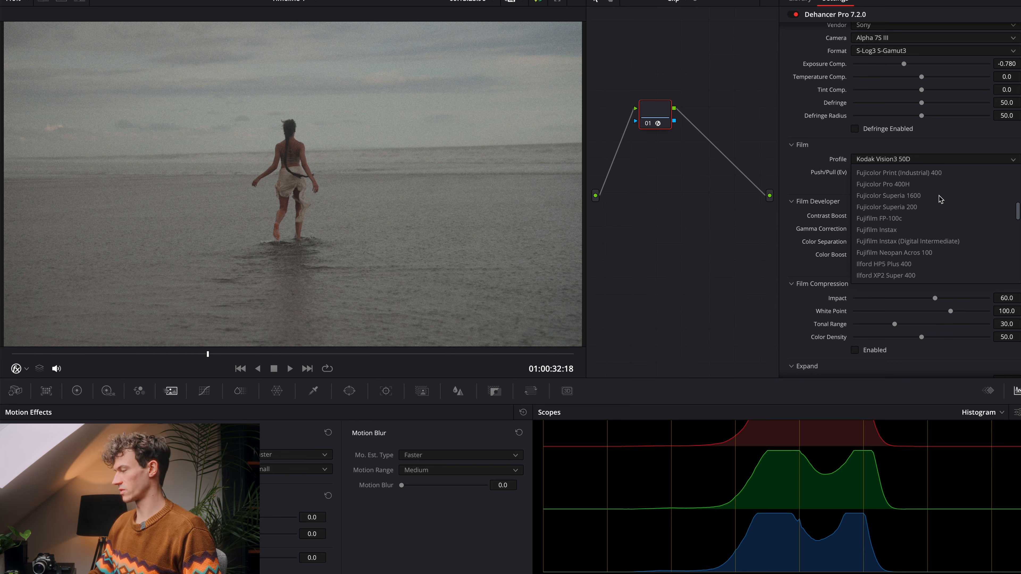
pyautogui.scroll(-5, 940, 200)
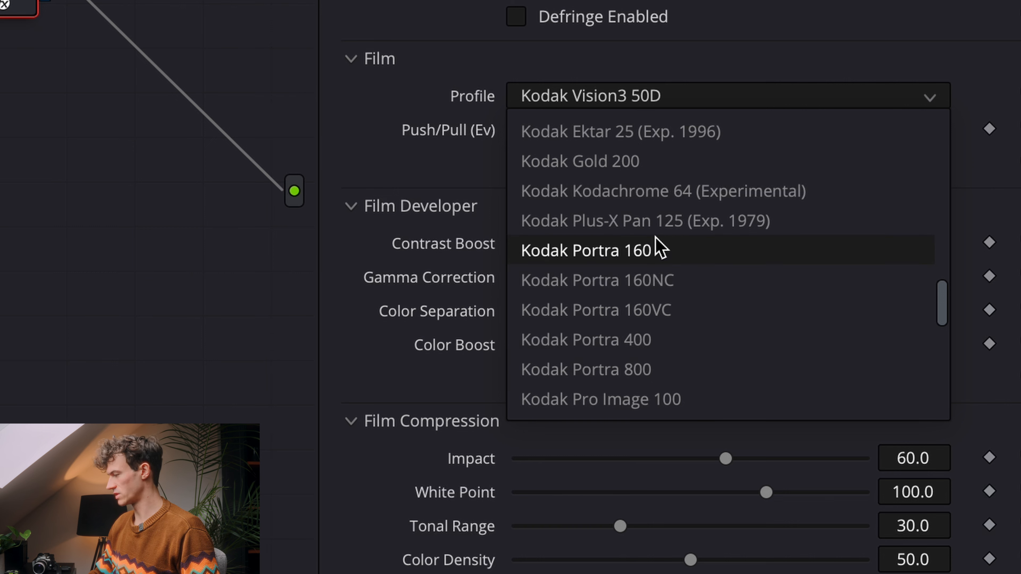
pyautogui.scroll(-3, 655, 237)
pyautogui.scroll(-2, 655, 235)
pyautogui.scroll(5, 655, 235)
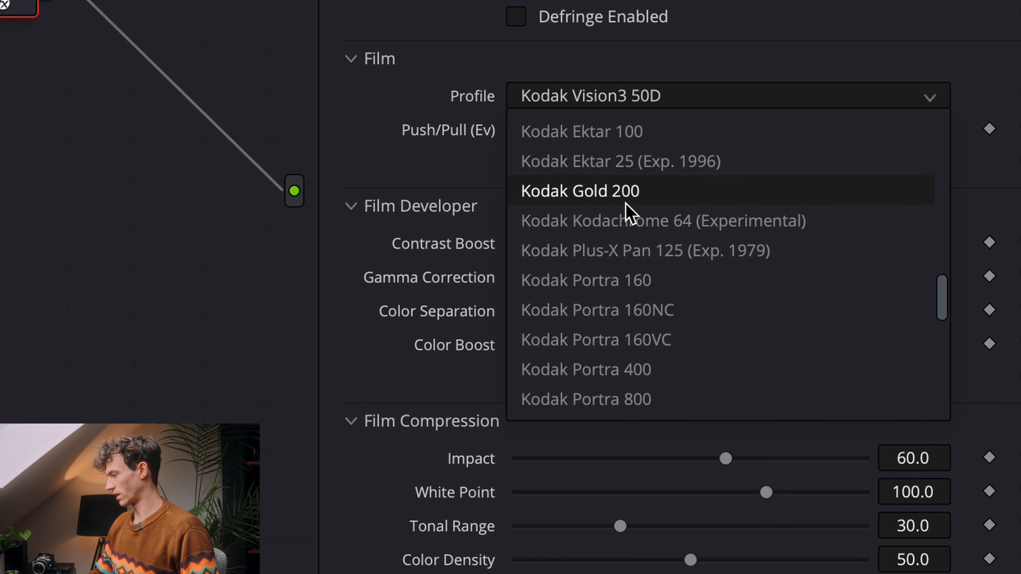
pyautogui.scroll(3, 625, 203)
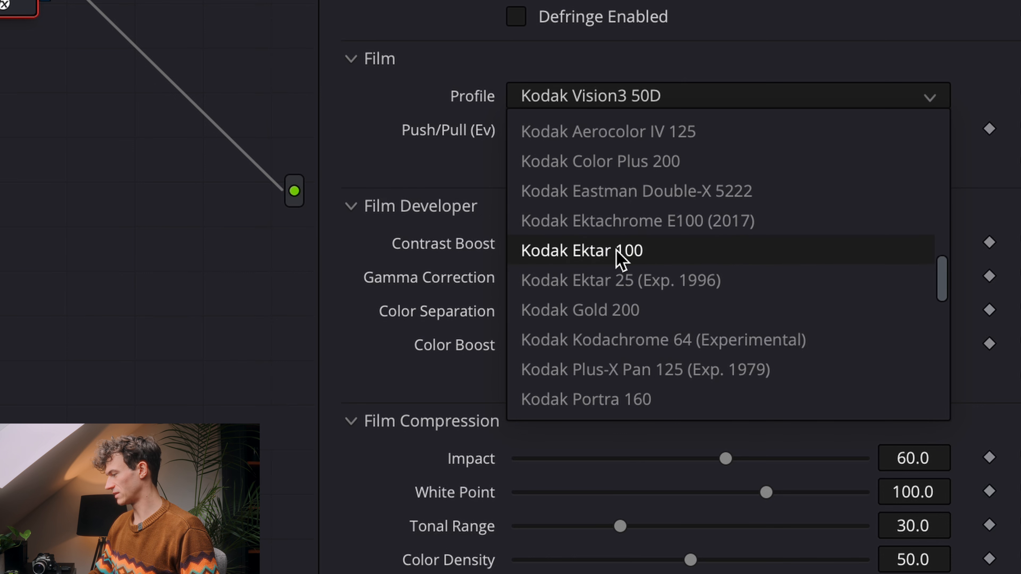
pyautogui.scroll(1, 618, 259)
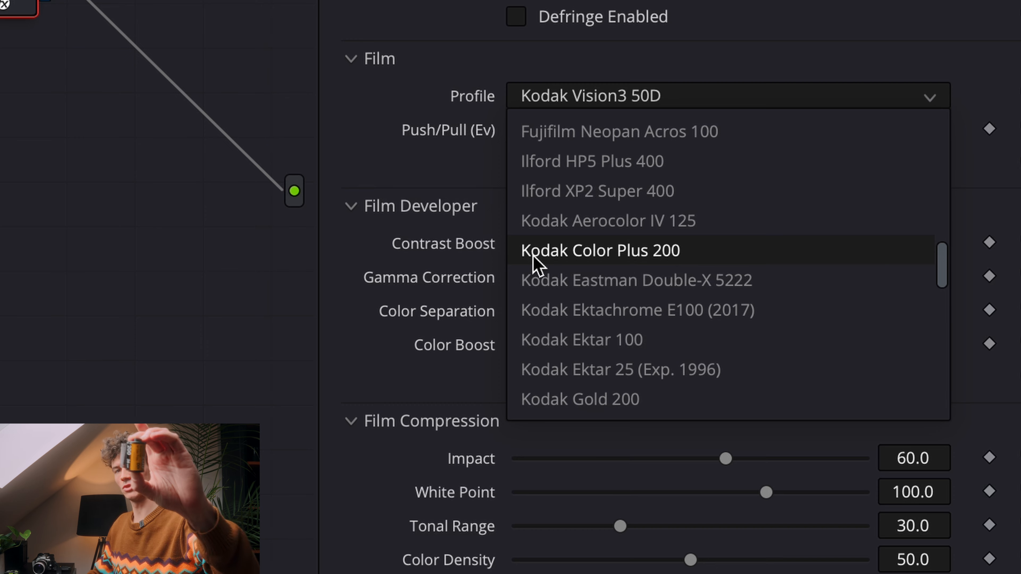
pyautogui.click(534, 253)
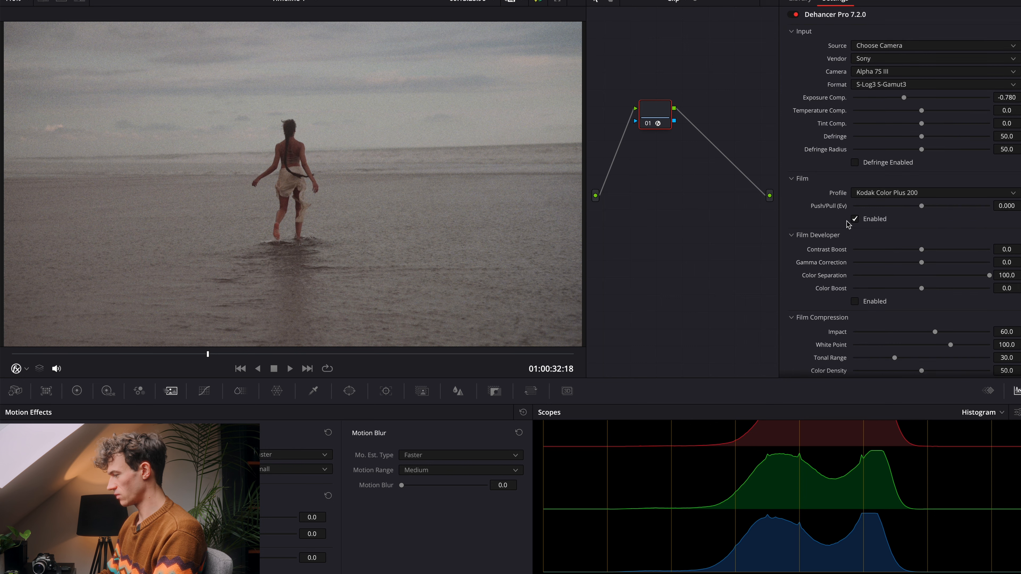
# Step: Try Konica Centuria 100 DNP as the film profile
pyautogui.click(900, 192)
pyautogui.scroll(-5, 901, 249)
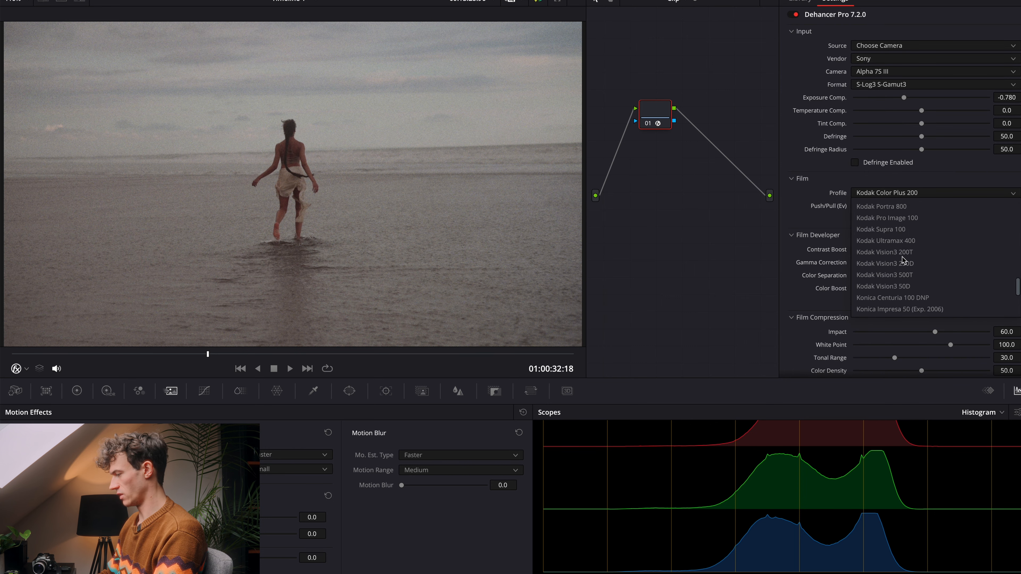
pyautogui.scroll(2, 904, 257)
pyautogui.click(911, 252)
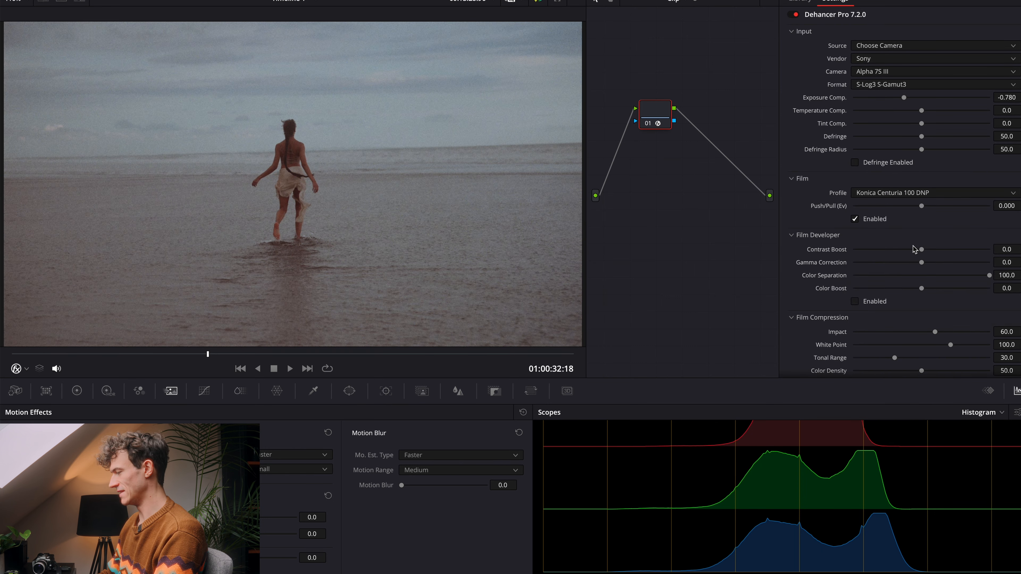
# Step: Return the film profile to Kodak Vision3 50D
pyautogui.click(928, 195)
pyautogui.click(923, 246)
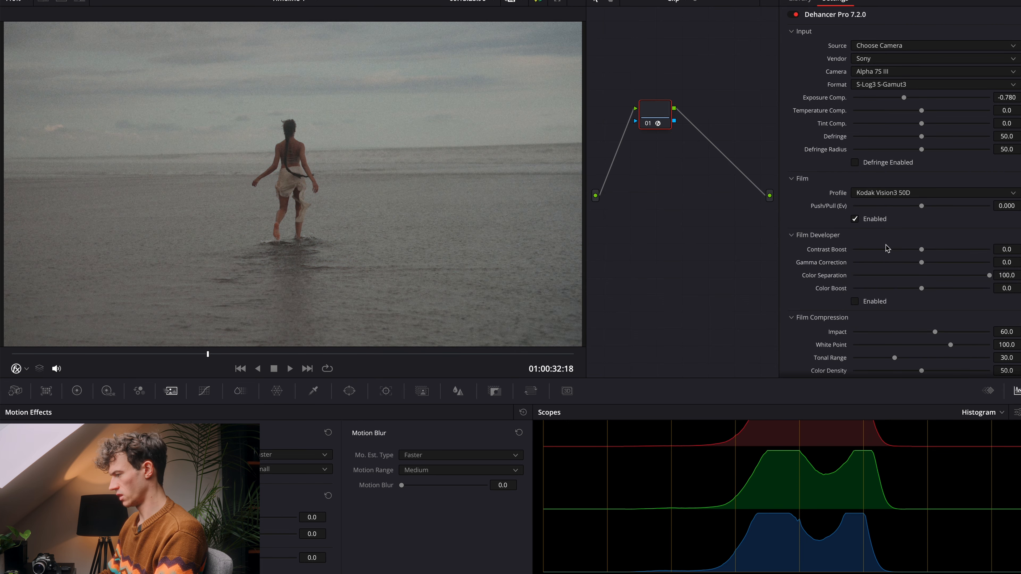
pyautogui.scroll(-2, 900, 240)
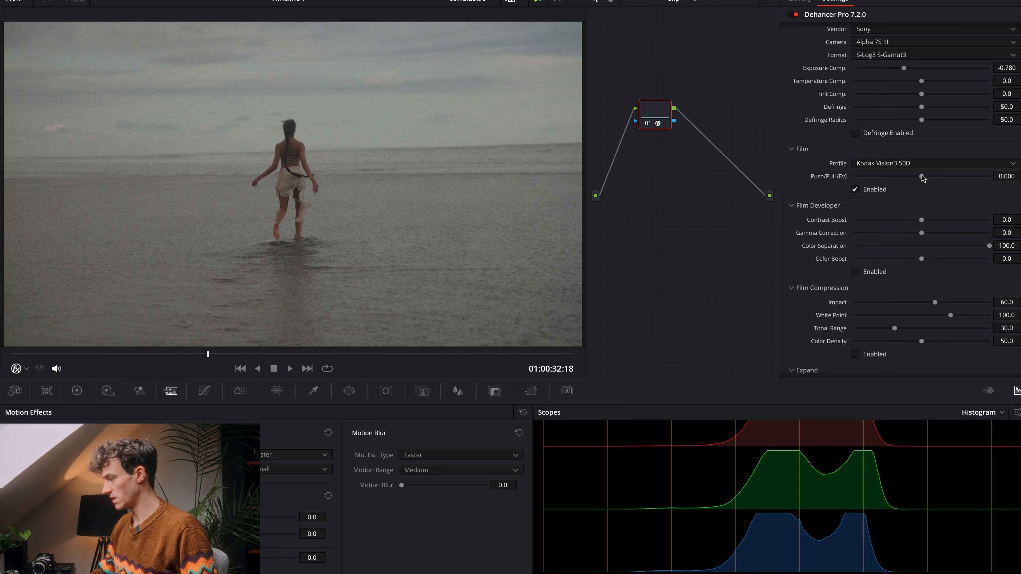
# Step: Try pushing the film by about 0.52 EV and reset the Push/Pull value to its default
pyautogui.moveTo(921, 176); pyautogui.dragTo(940, 215)
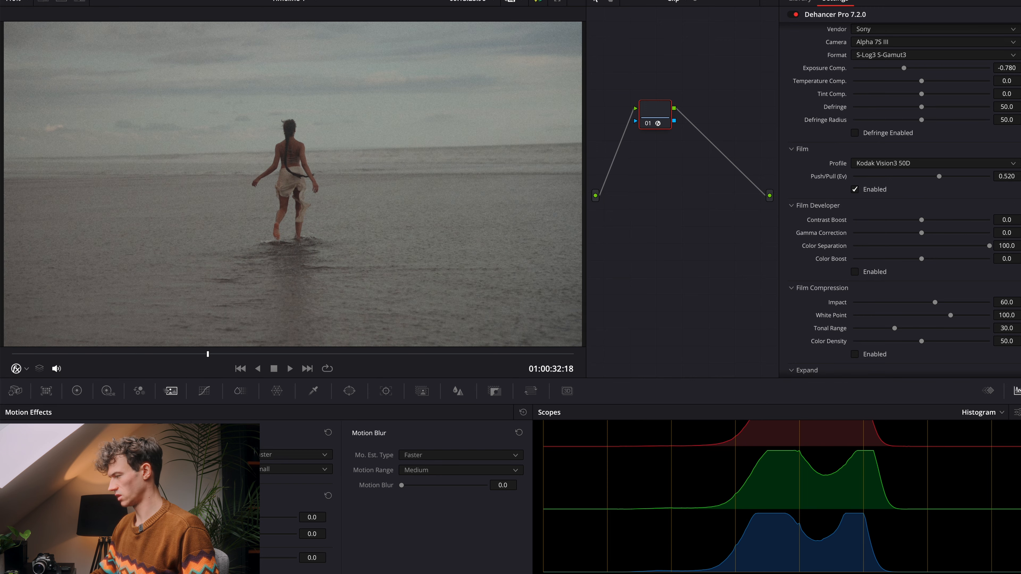
pyautogui.doubleClick(939, 176)
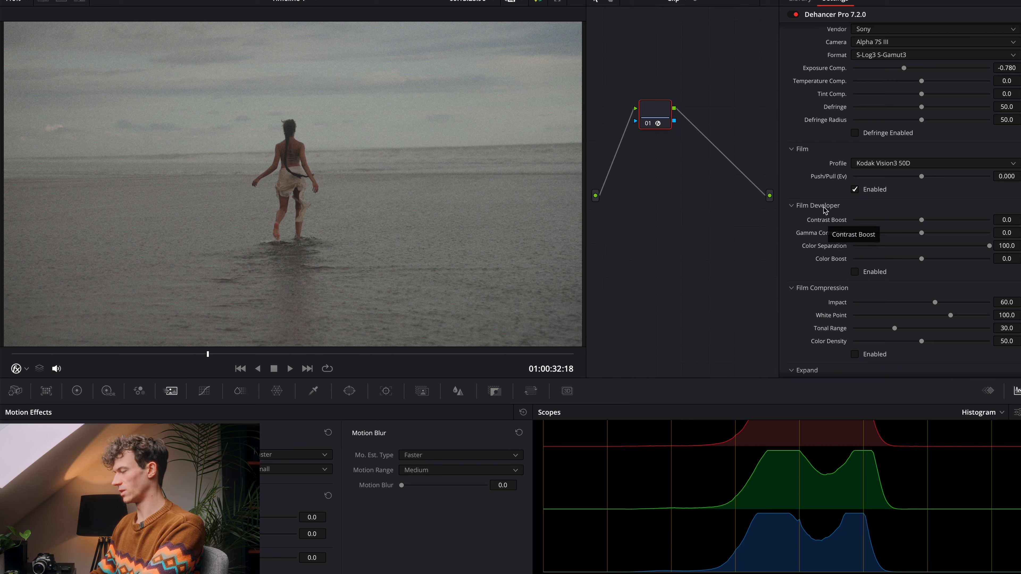
# Step: Enable the Film Developer settings and raise Contrast Boost to about 35
pyautogui.scroll(-2, 901, 230)
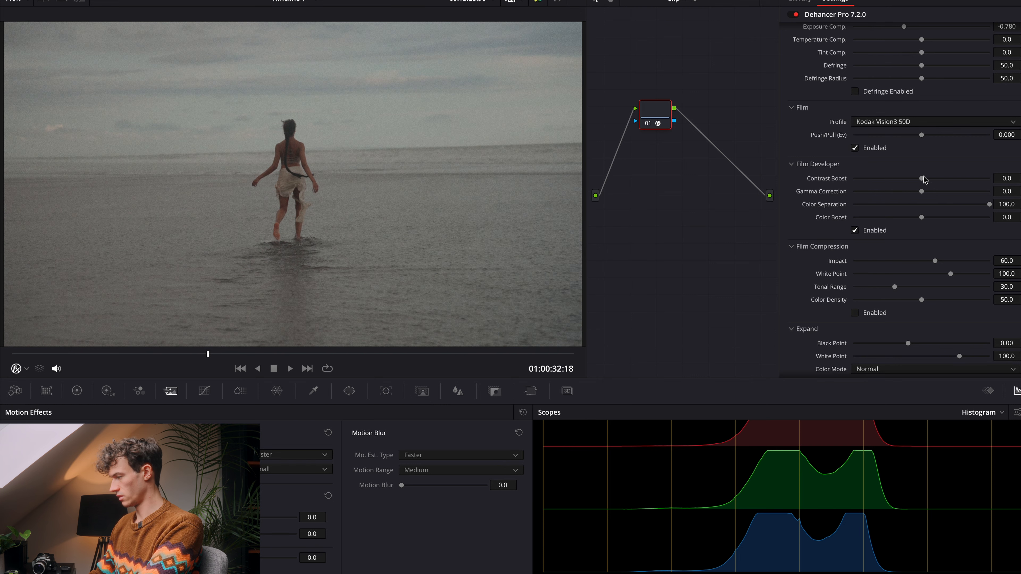
pyautogui.moveTo(921, 178); pyautogui.dragTo(945, 179)
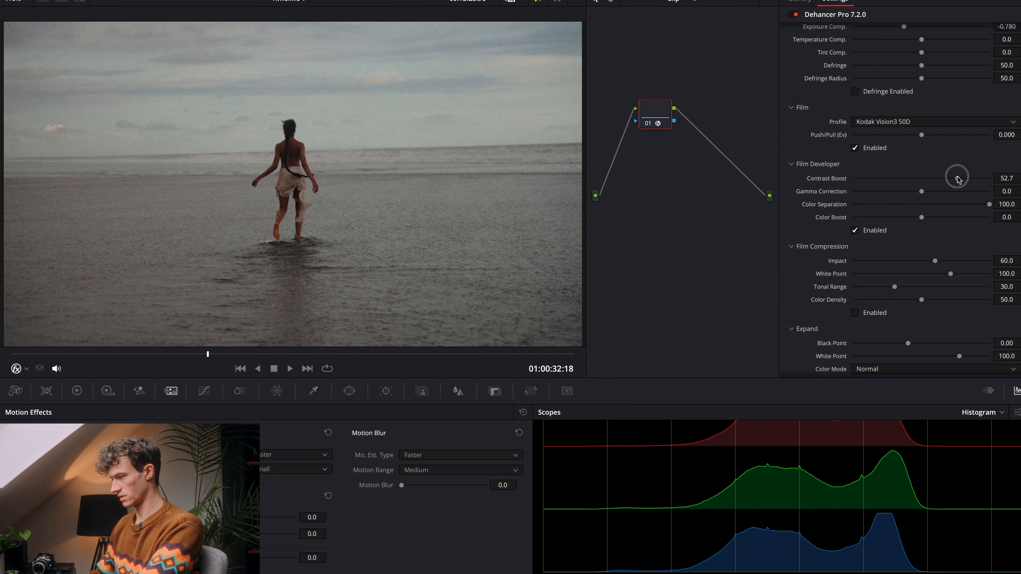
pyautogui.moveTo(958, 178)
pyautogui.mouseDown()
pyautogui.moveTo(928, 178)
pyautogui.moveTo(995, 176)
pyautogui.moveTo(922, 173)
pyautogui.moveTo(986, 169)
pyautogui.moveTo(945, 164)
pyautogui.mouseUp()
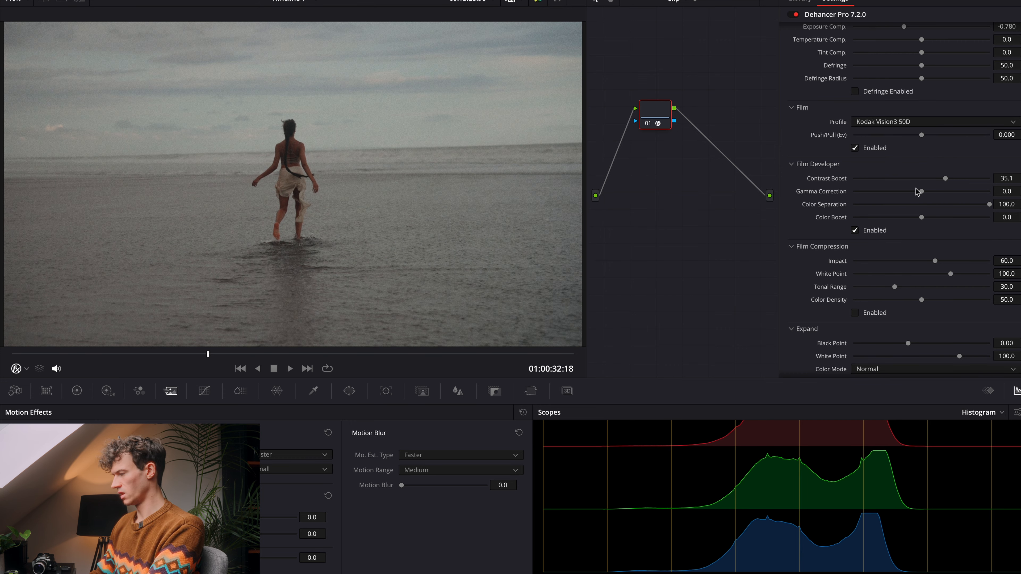
# Step: Try a slight Gamma Correction change, reset it, and set the Film Developer's Color Boost to about 26
pyautogui.moveTo(924, 194)
pyautogui.mouseDown()
pyautogui.moveTo(961, 198)
pyautogui.moveTo(893, 203)
pyautogui.moveTo(989, 202)
pyautogui.moveTo(852, 205)
pyautogui.moveTo(922, 205)
pyautogui.mouseUp()
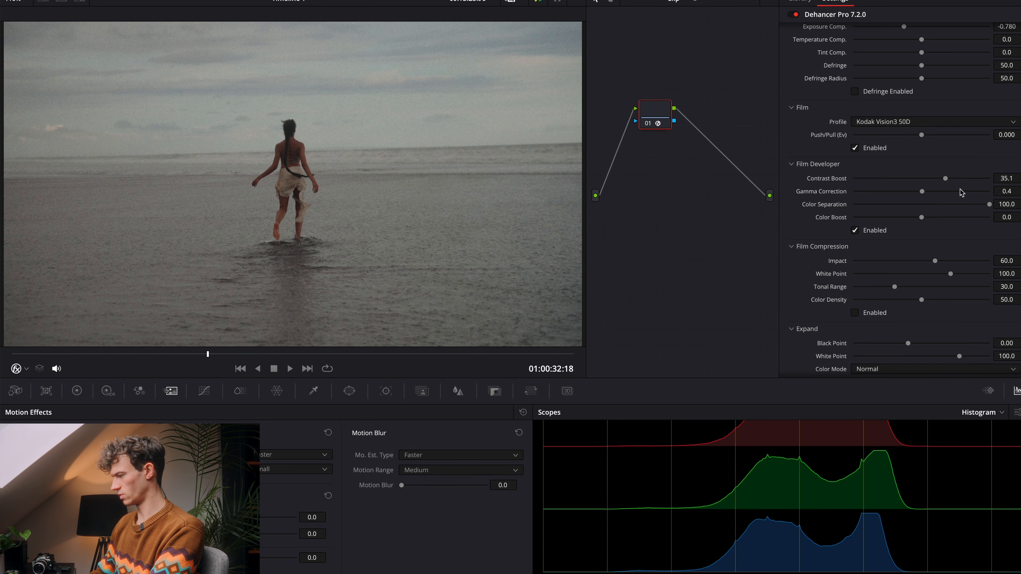
pyautogui.click(1020, 192)
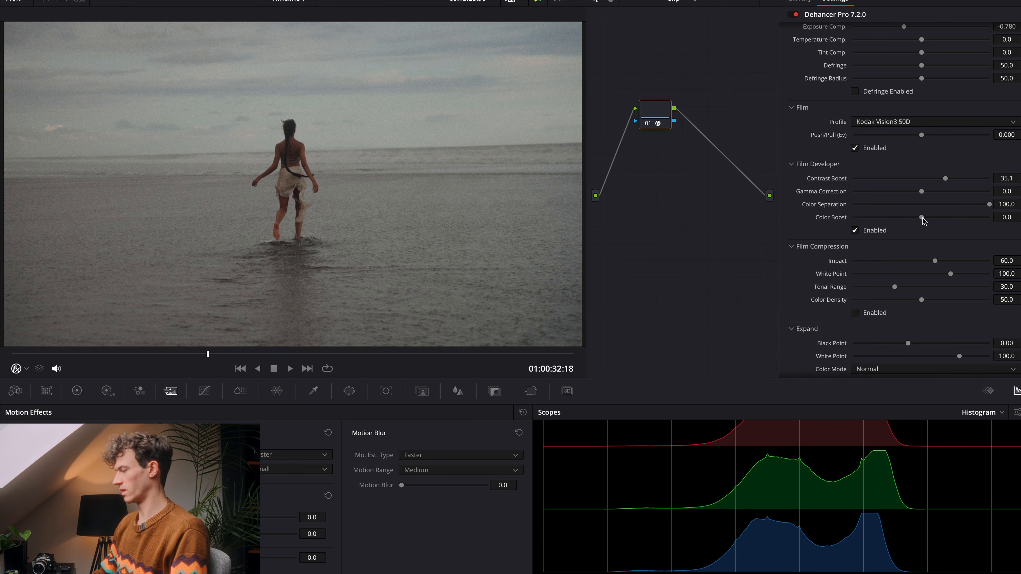
pyautogui.moveTo(922, 219); pyautogui.dragTo(911, 220)
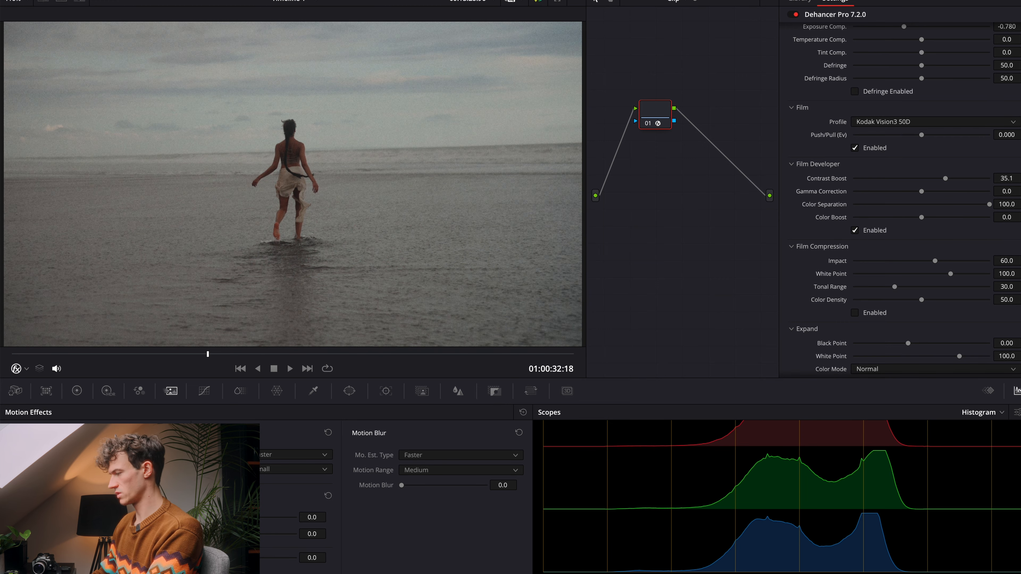
pyautogui.scroll(-2, 916, 239)
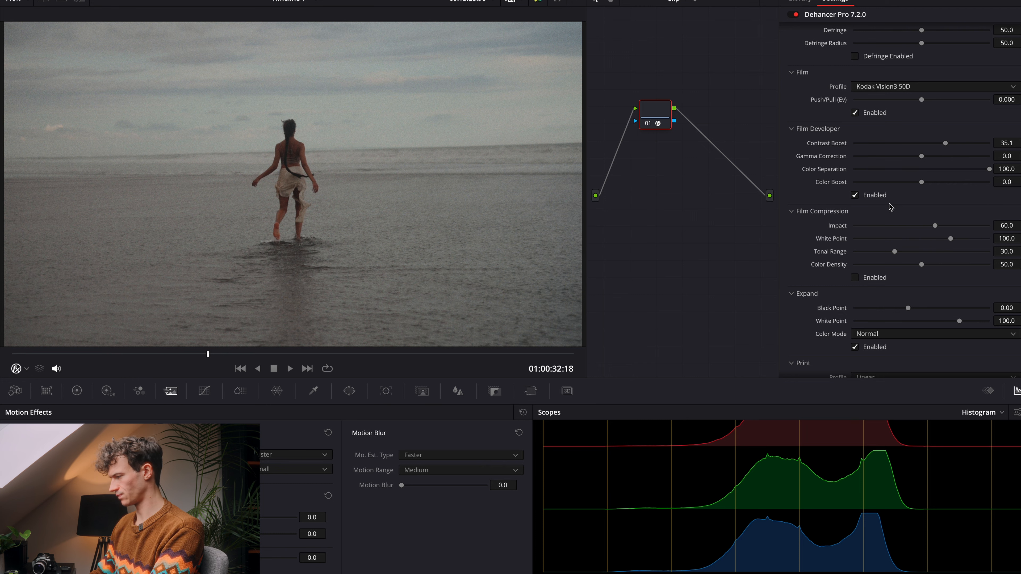
pyautogui.moveTo(923, 186); pyautogui.dragTo(939, 184)
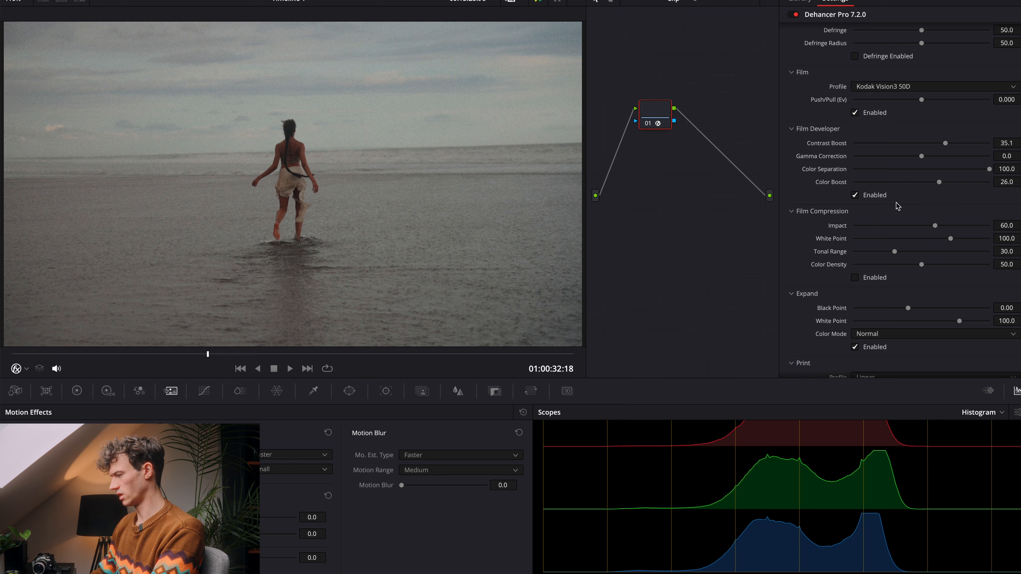
# Step: Enable Film Compression and set White Point to about 96.8, Tonal Range to about 10.3 and Color Density to about 57.7
pyautogui.scroll(-1, 868, 245)
pyautogui.click(855, 252)
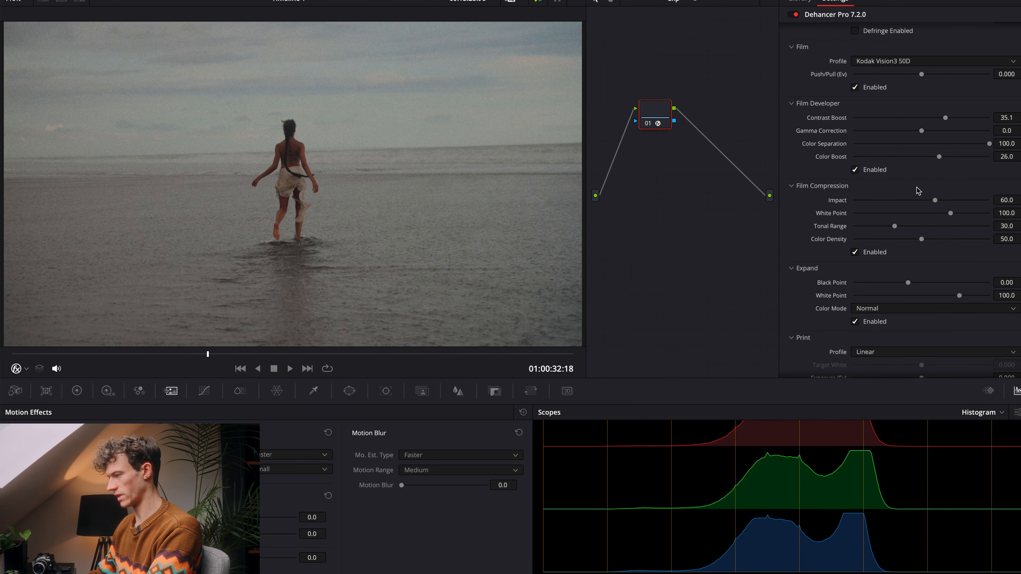
pyautogui.scroll(-1, 917, 190)
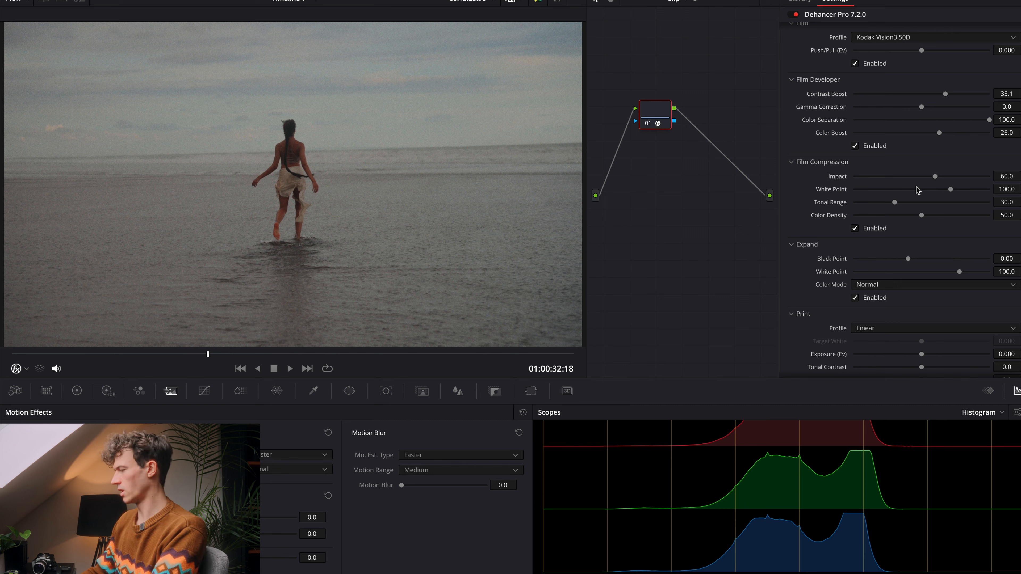
pyautogui.moveTo(952, 191); pyautogui.dragTo(868, 218)
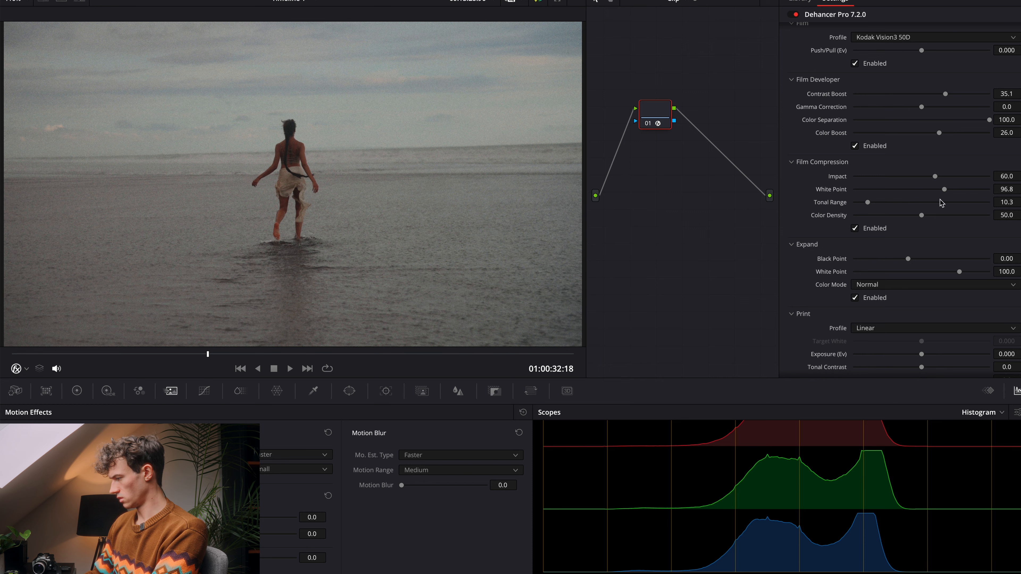
pyautogui.moveTo(921, 215)
pyautogui.mouseDown()
pyautogui.moveTo(964, 224)
pyautogui.moveTo(926, 225)
pyautogui.moveTo(933, 228)
pyautogui.mouseUp()
# Step: Raise the Expand black point to about 2.6 and check the color mode options
pyautogui.scroll(-3, 929, 246)
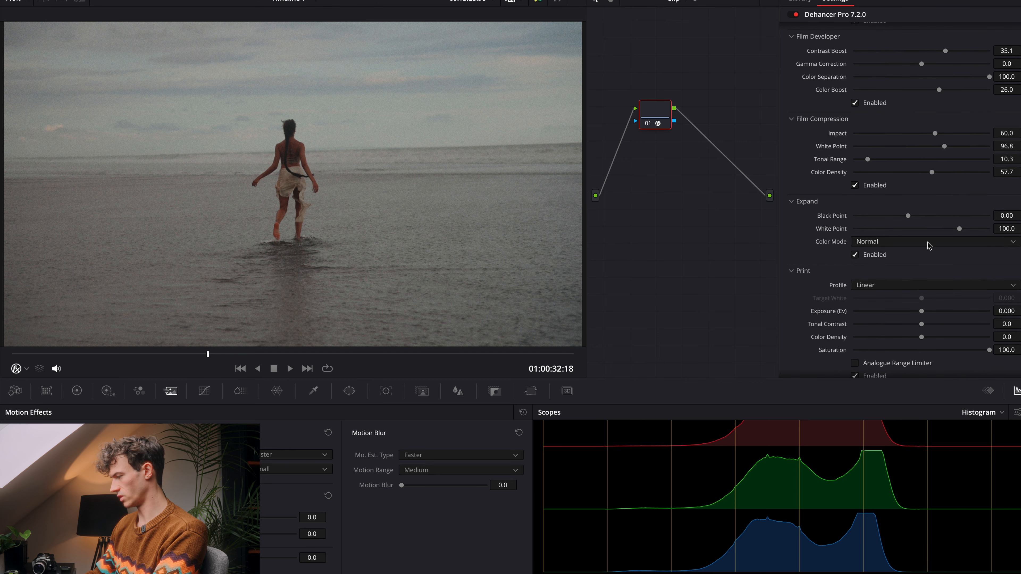
pyautogui.moveTo(911, 190); pyautogui.dragTo(953, 186)
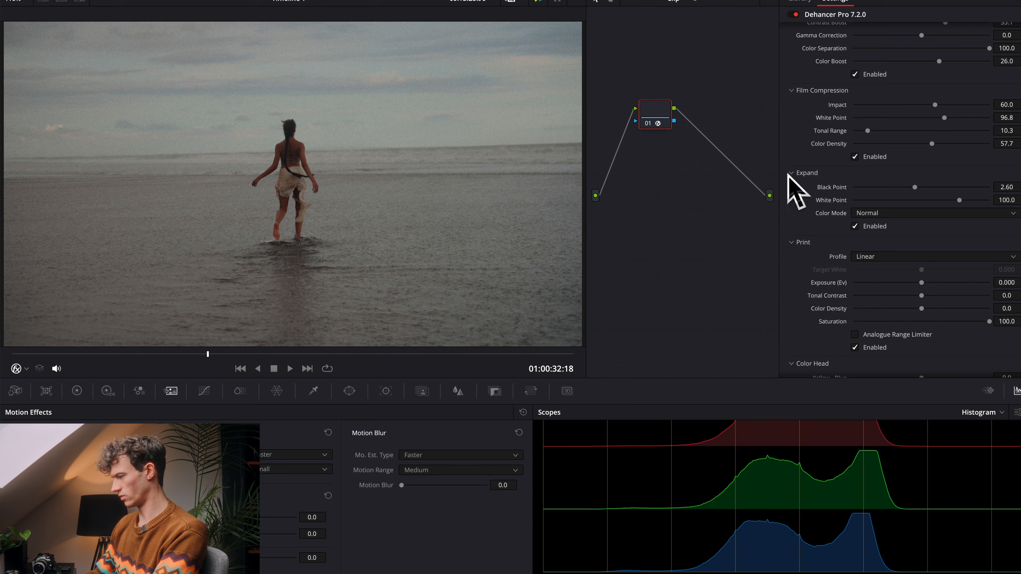
pyautogui.click(869, 214)
pyautogui.click(870, 227)
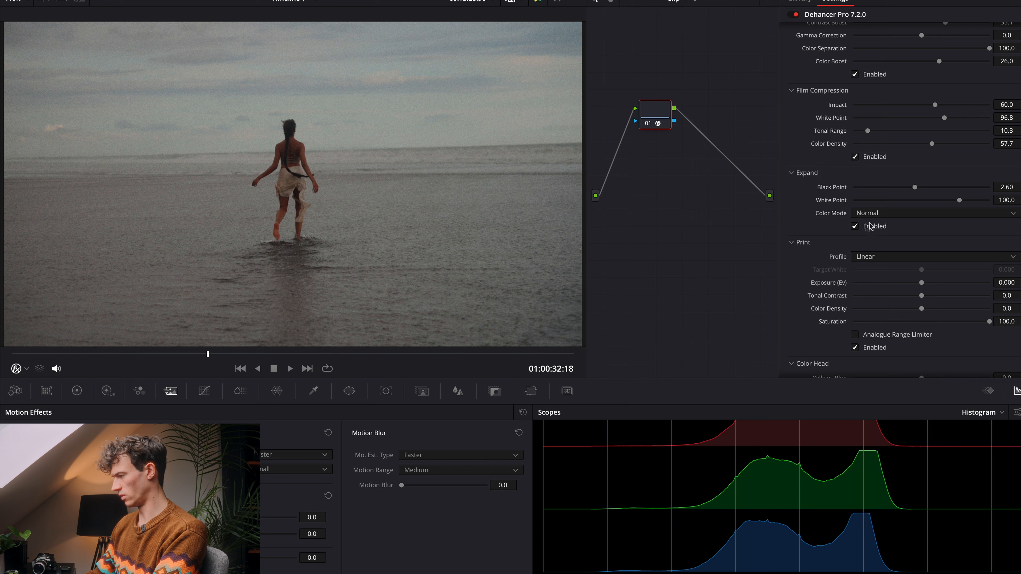
# Step: Examine the Print settings below Expand
pyautogui.scroll(-2, 868, 227)
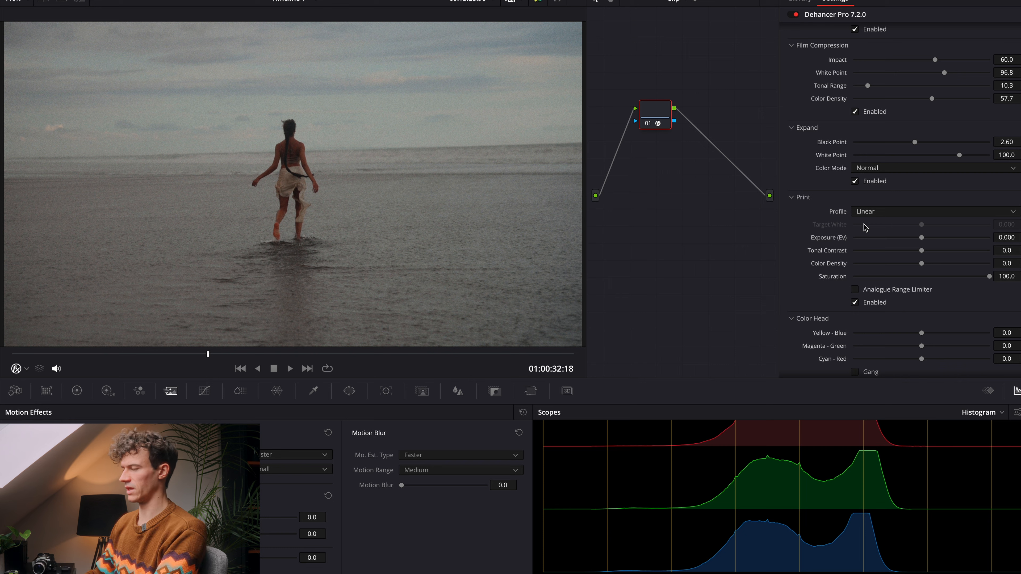
pyautogui.scroll(-1, 865, 228)
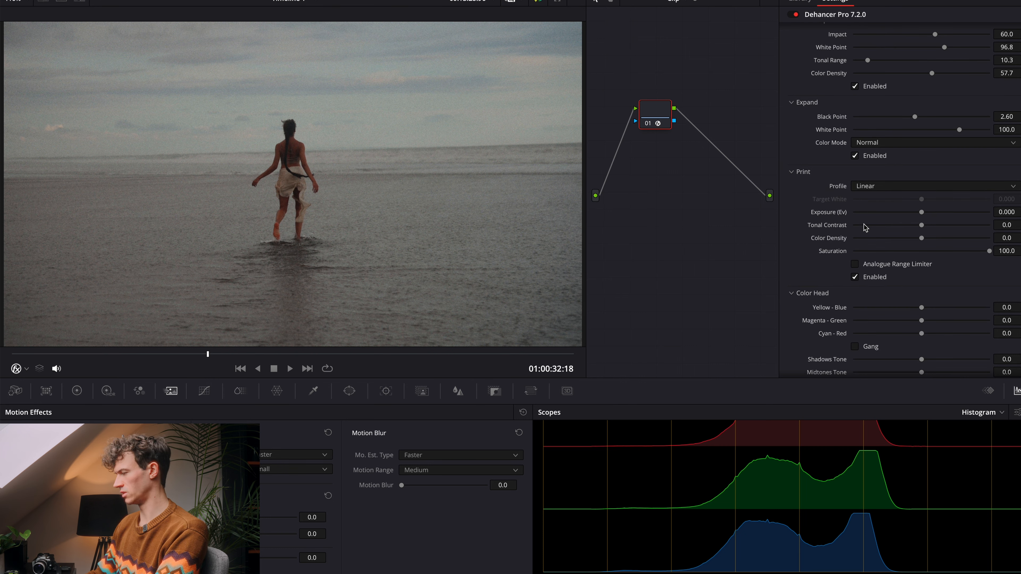
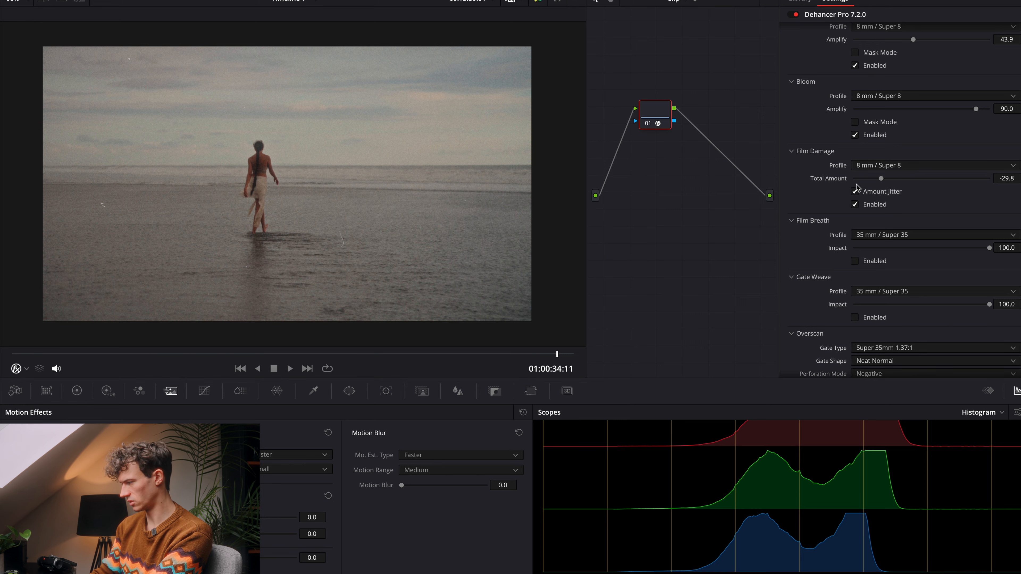
# Step: Try the Film Damage Total Amount at -50 and at 50, playing the clip to compare the damage
pyautogui.moveTo(859, 181); pyautogui.dragTo(853, 184)
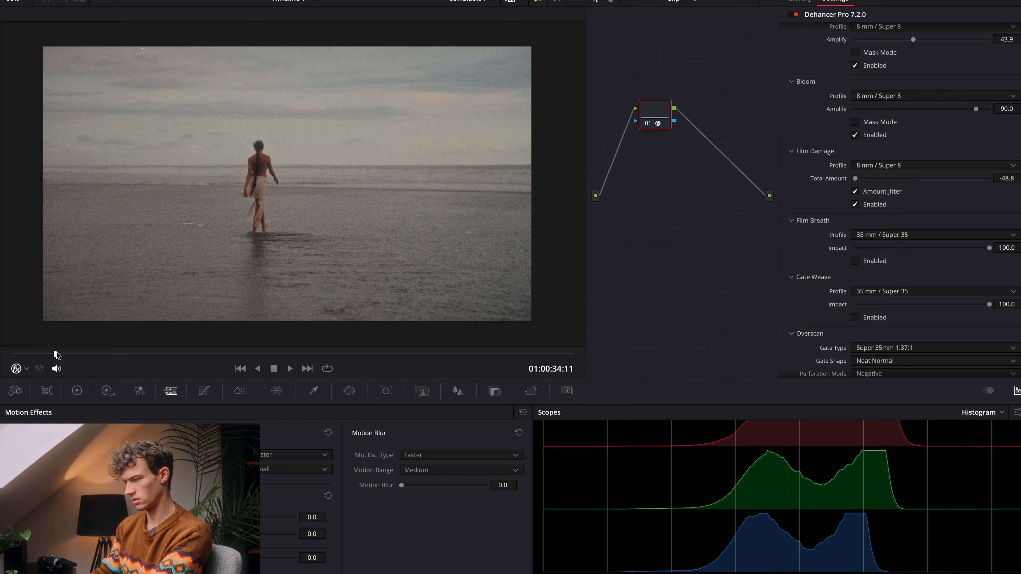
pyautogui.press('space')
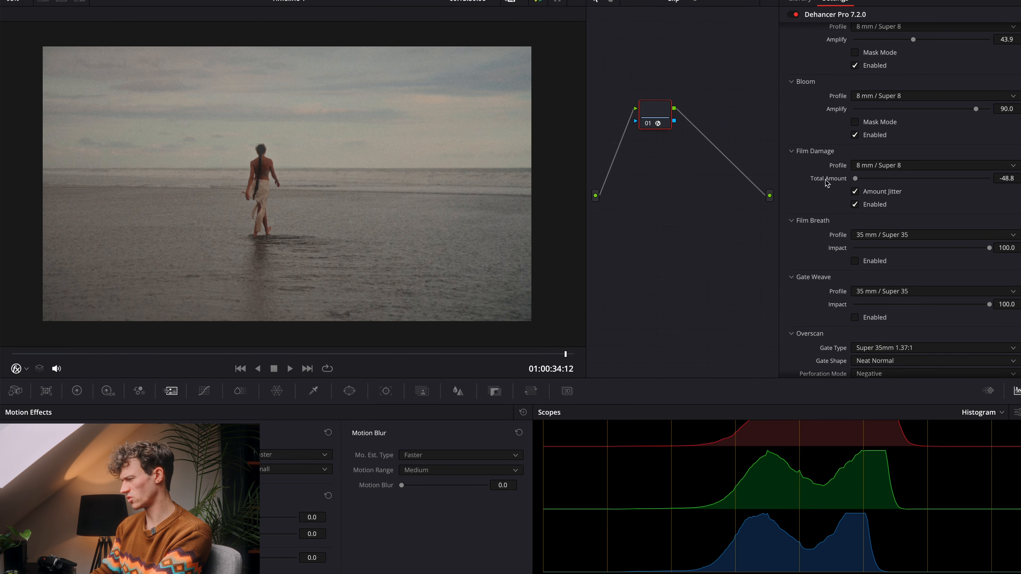
pyautogui.moveTo(856, 179); pyautogui.dragTo(799, 178)
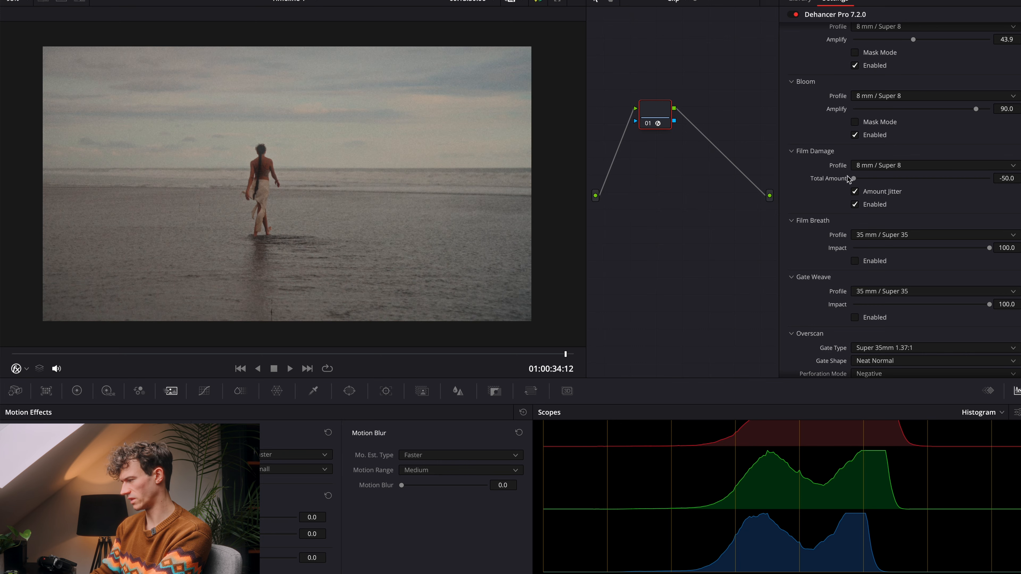
pyautogui.moveTo(861, 183); pyautogui.dragTo(989, 179)
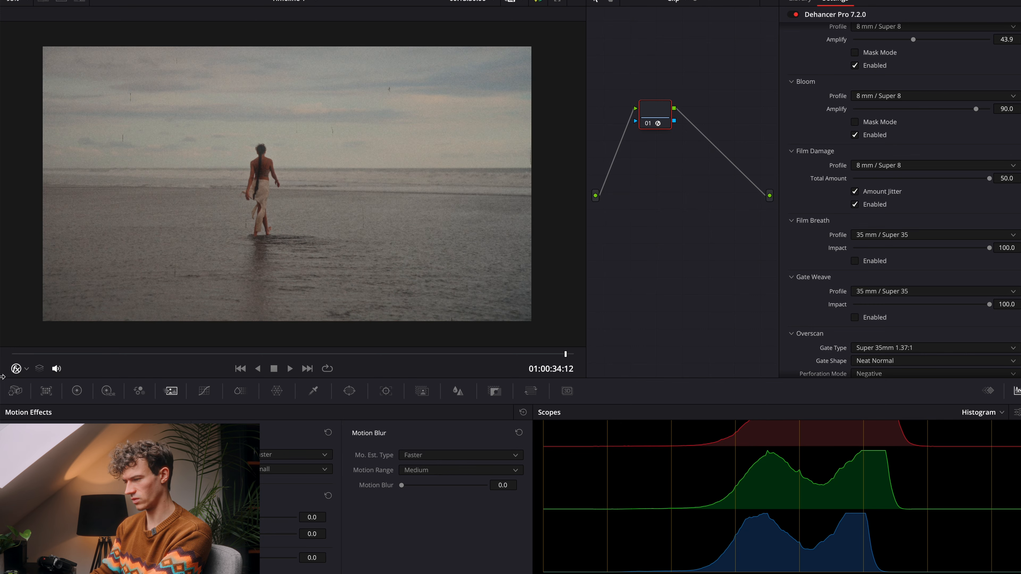
pyautogui.press('space')
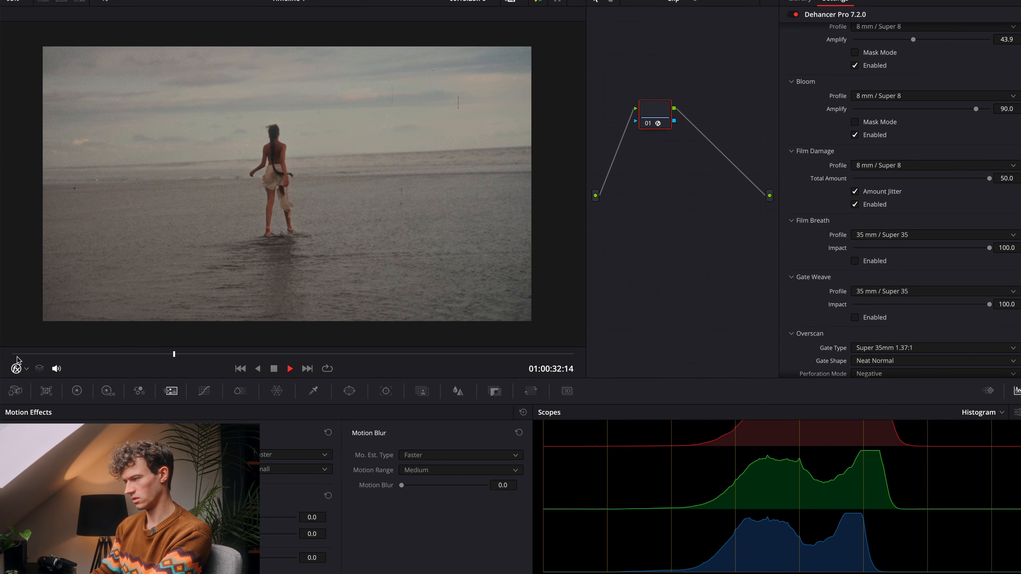
pyautogui.press('space')
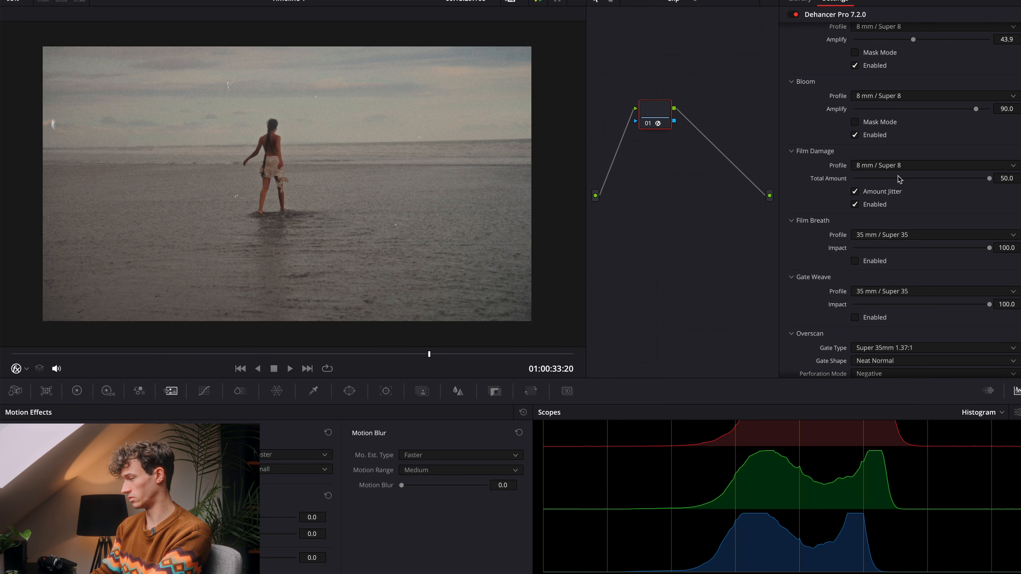
# Step: Set the Film Damage Total Amount to -50 and play the clip from the beginning to check it
pyautogui.moveTo(899, 180); pyautogui.dragTo(707, 177)
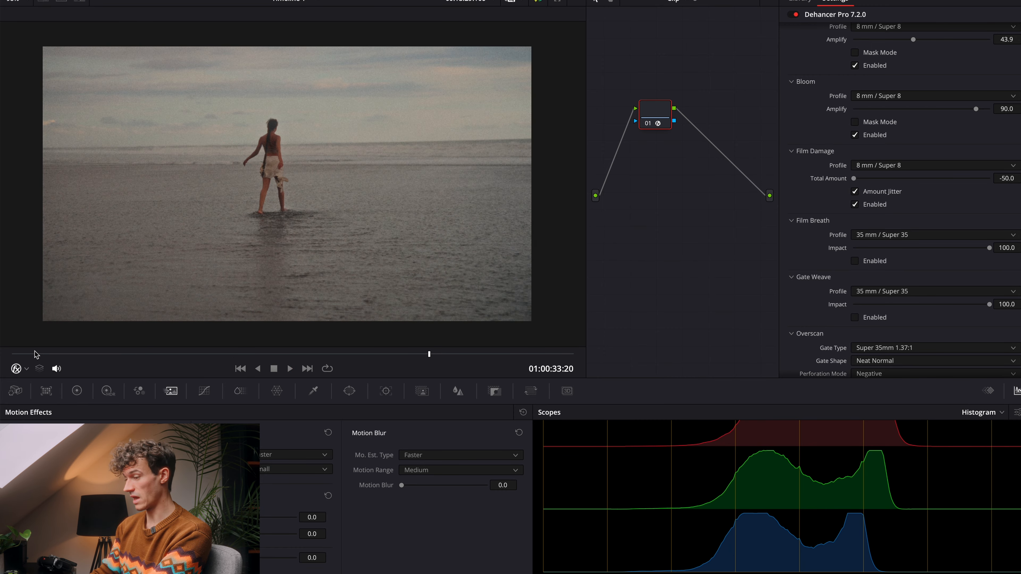
pyautogui.moveTo(32, 355); pyautogui.dragTo(2, 357)
pyautogui.press('space')
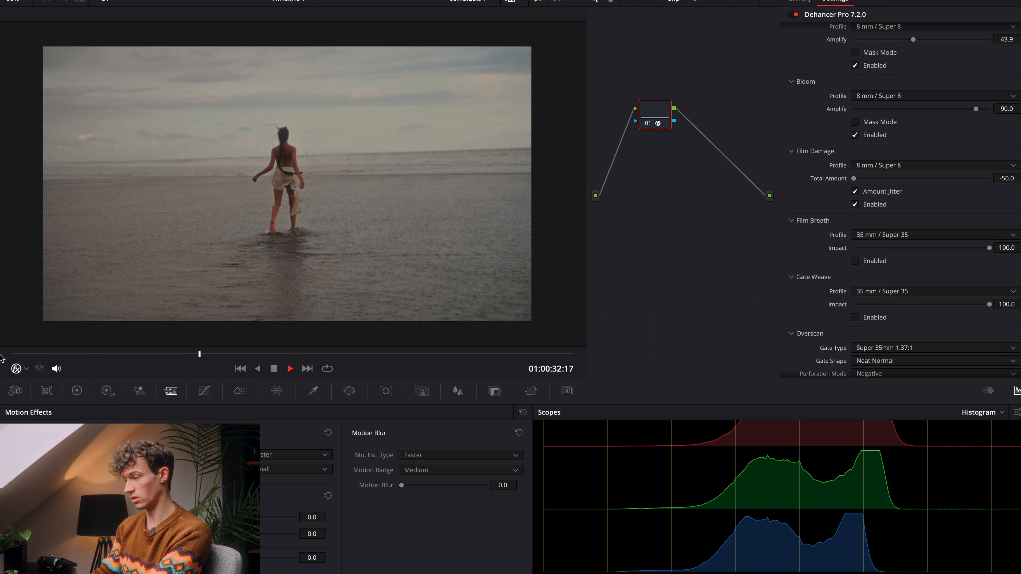
pyautogui.press('space')
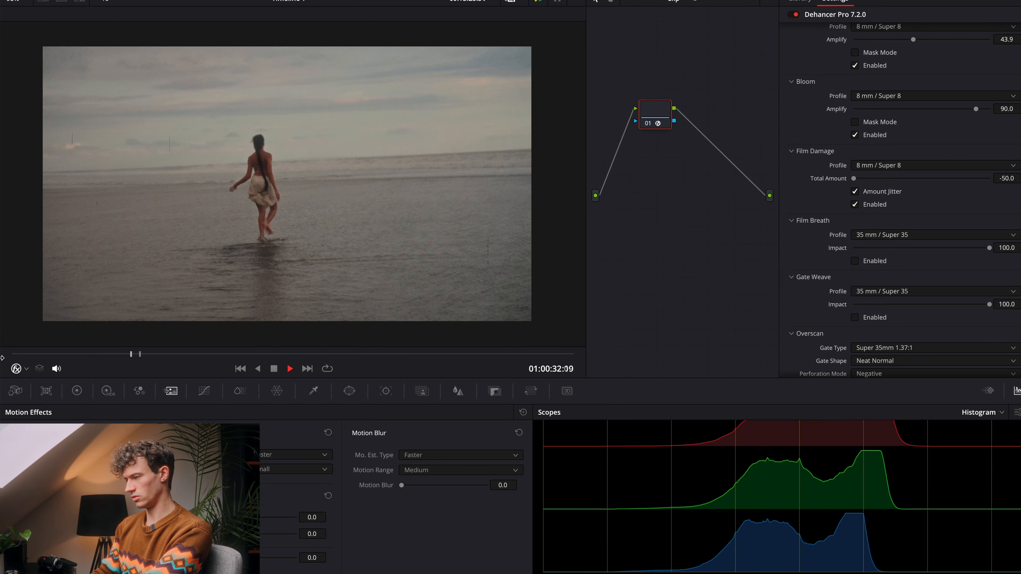
pyautogui.press('space')
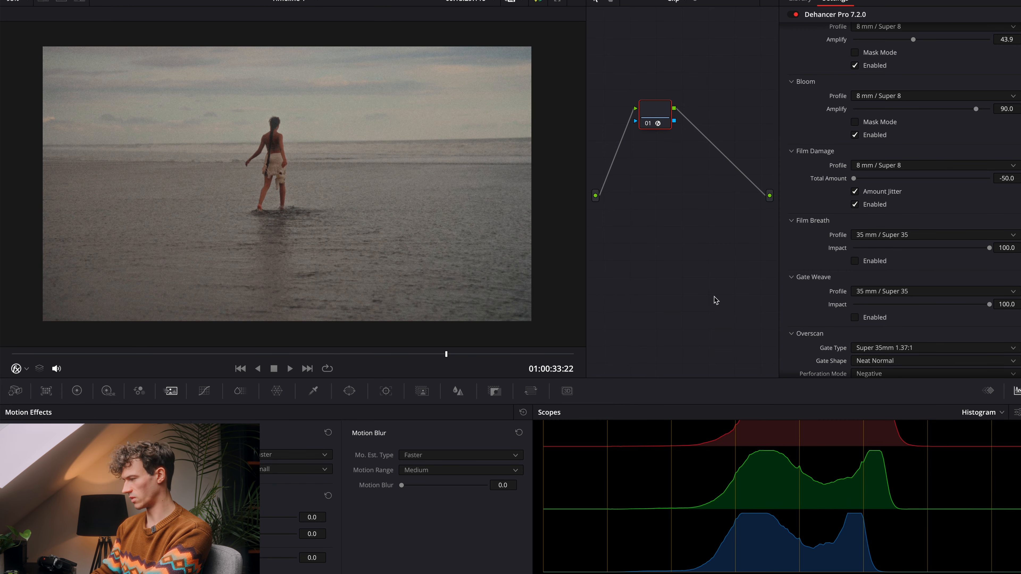
# Step: Set the Film Breath profile to 8 mm / Super 8, enable Film Breath and set its Impact to about 47
pyautogui.scroll(-1, 843, 221)
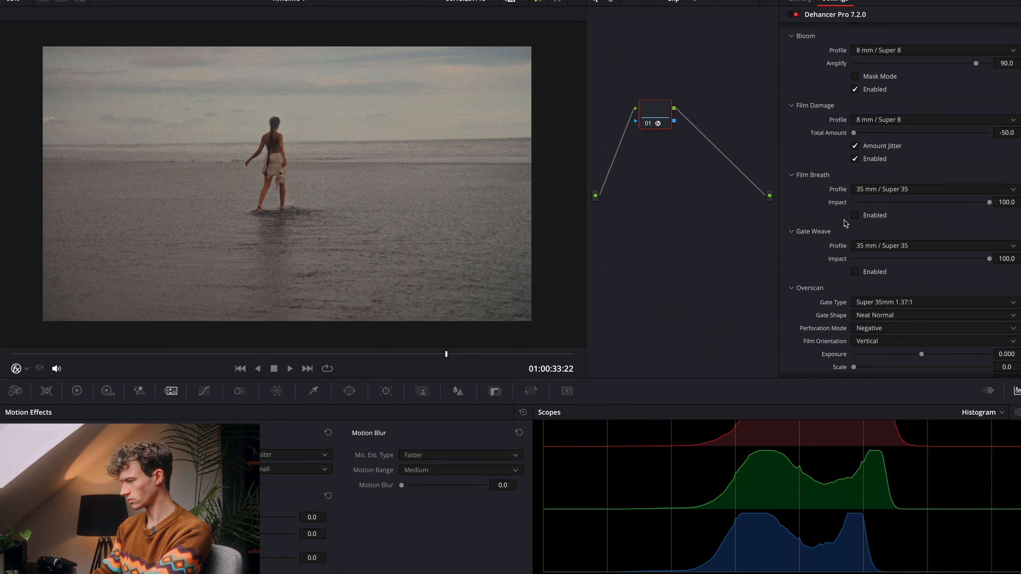
pyautogui.click(928, 190)
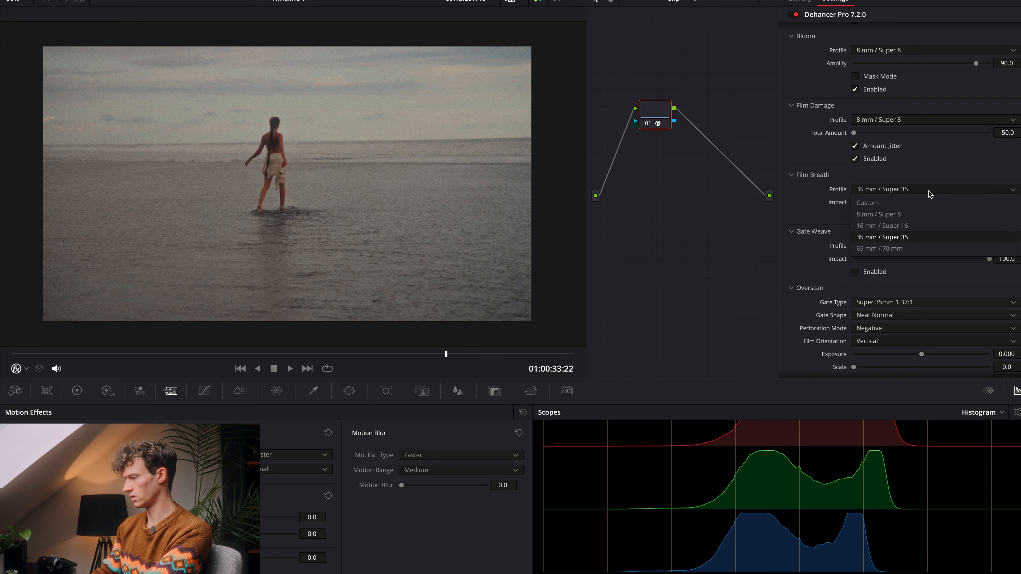
pyautogui.click(921, 215)
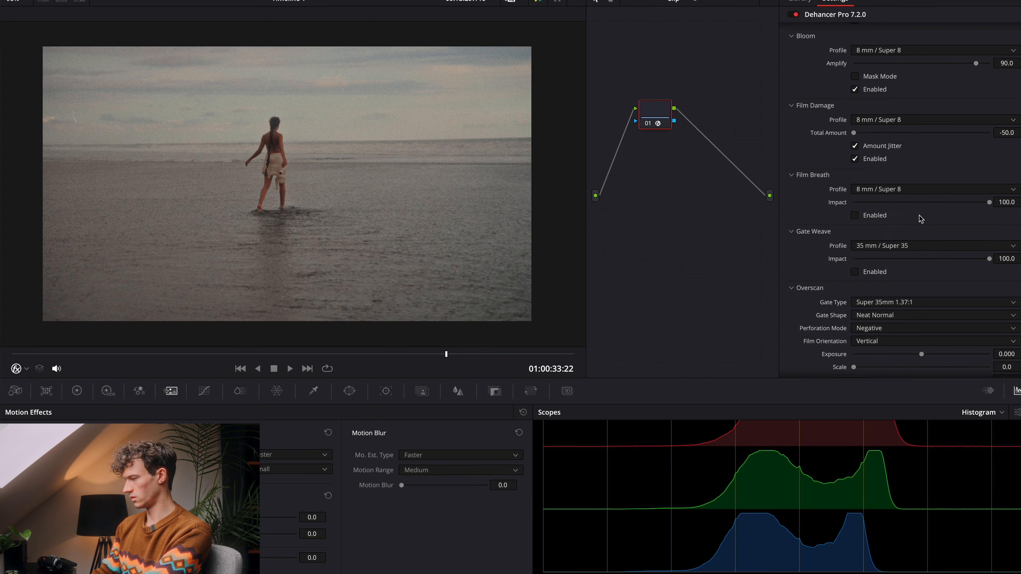
pyautogui.click(856, 216)
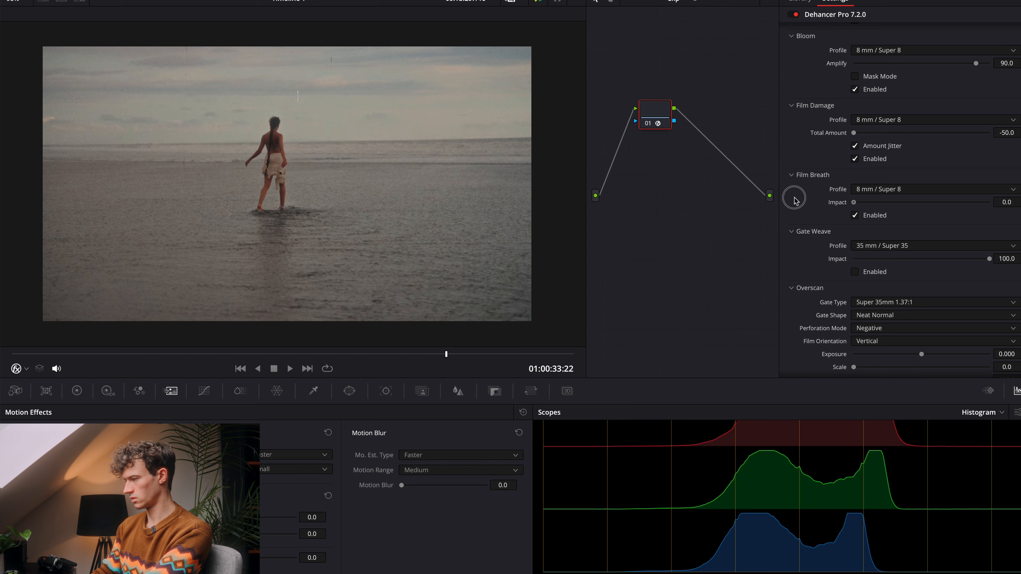
pyautogui.click(886, 203)
pyautogui.moveTo(887, 207); pyautogui.dragTo(919, 206)
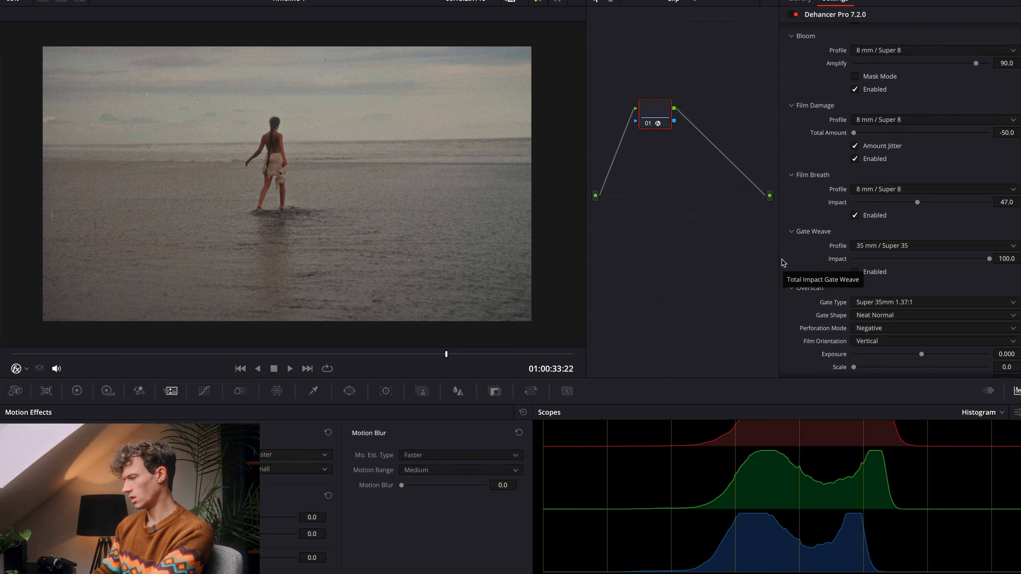
# Step: Enable Gate Weave with the 8 mm / Super 8 profile and play the clip to check the movement
pyautogui.scroll(-2, 877, 261)
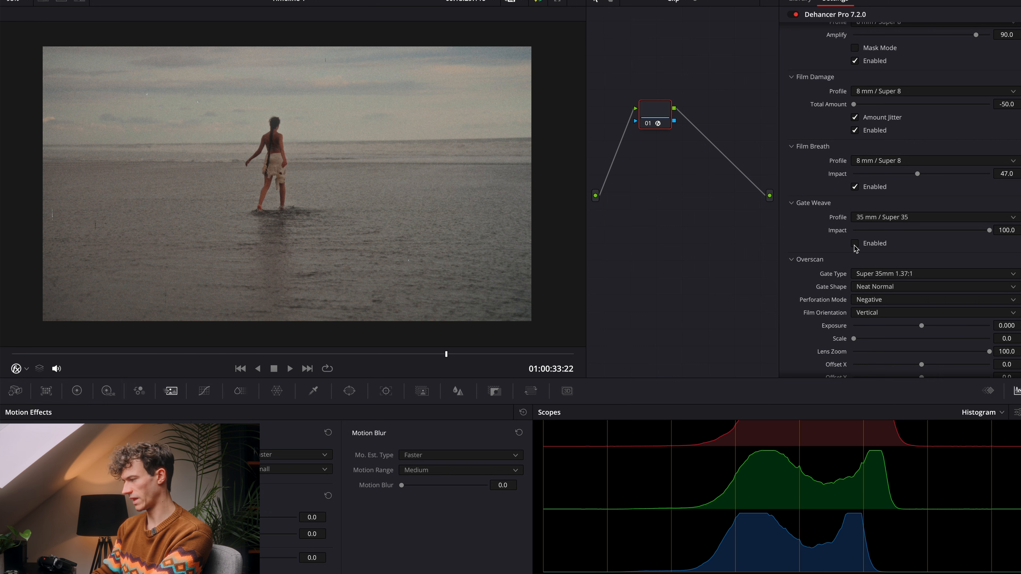
pyautogui.click(854, 244)
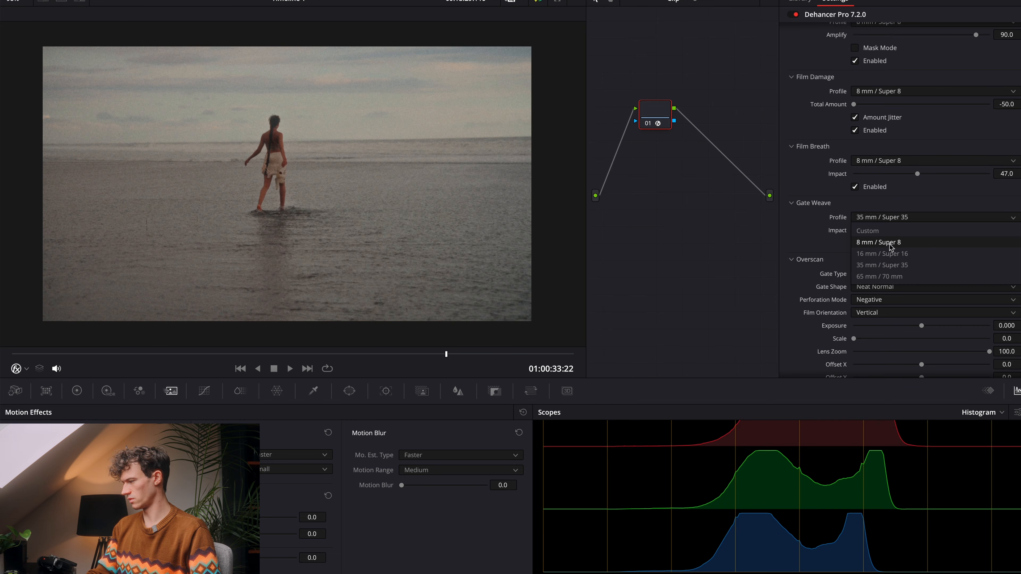
pyautogui.click(892, 247)
pyautogui.press('space')
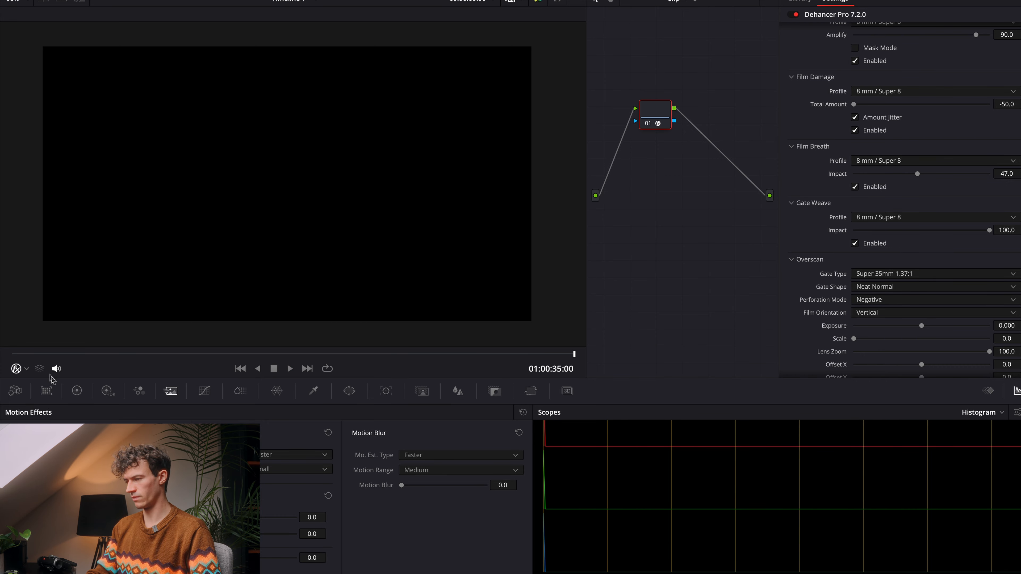
pyautogui.click(40, 368)
pyautogui.press('space')
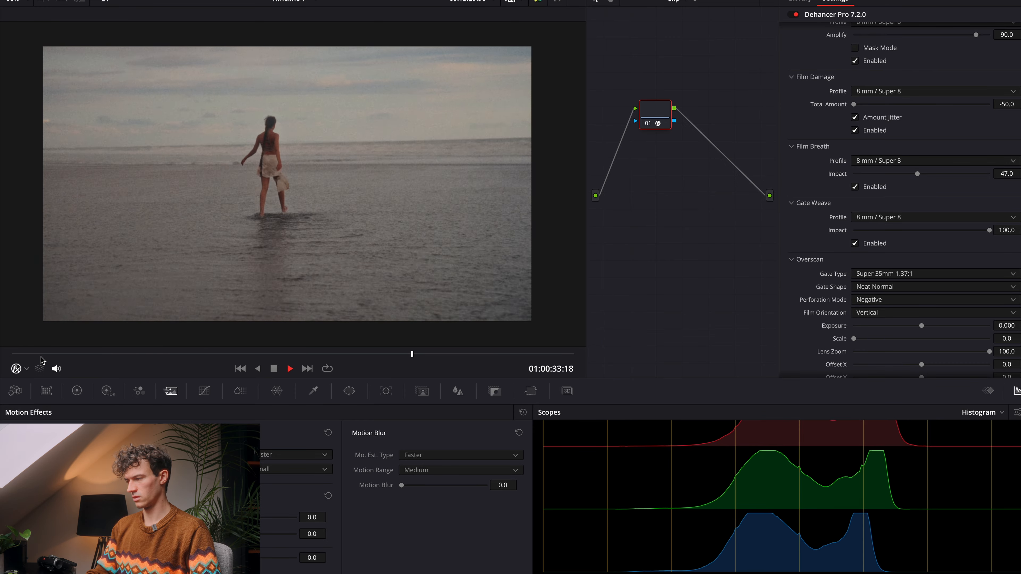
pyautogui.press('space')
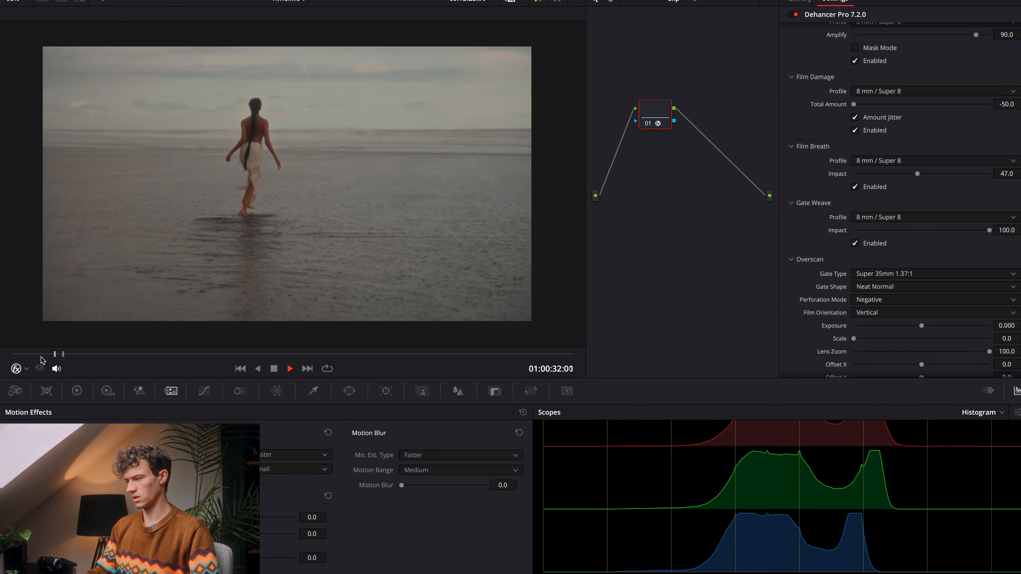
pyautogui.press('space')
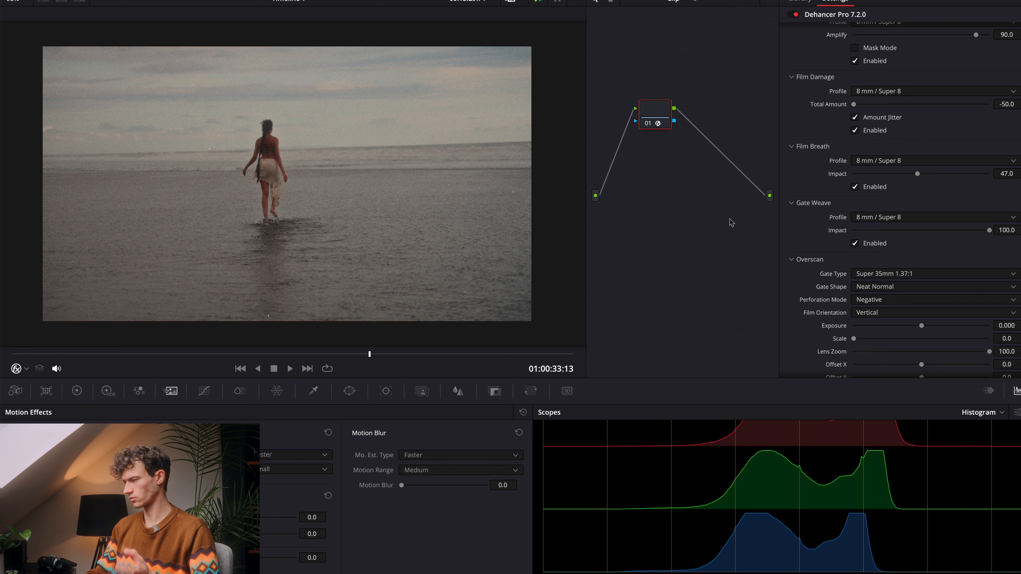
# Step: Reduce the Film Breath Impact to about 8 and play the clip to check it
pyautogui.scroll(1, 843, 220)
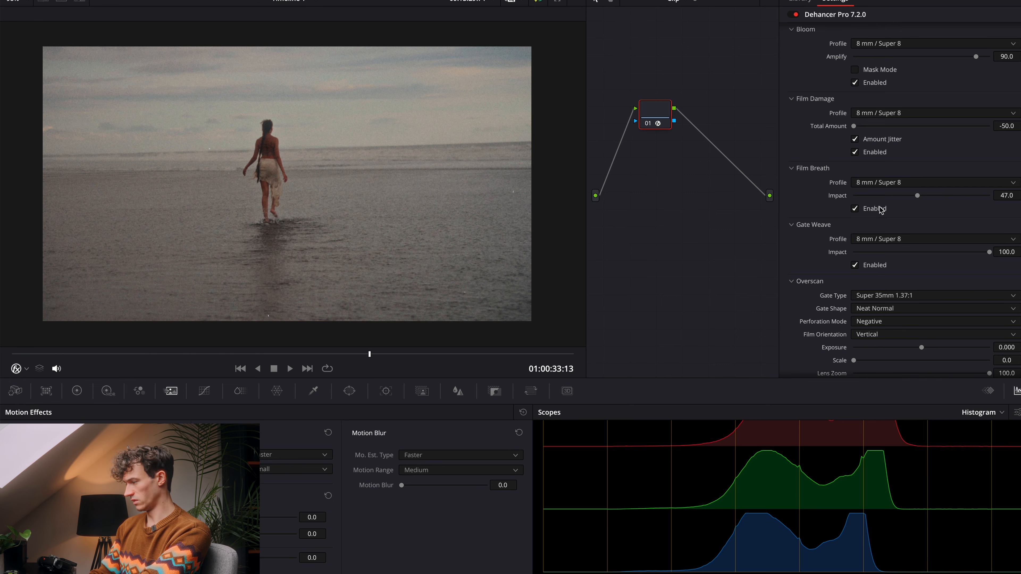
pyautogui.moveTo(885, 196); pyautogui.dragTo(865, 199)
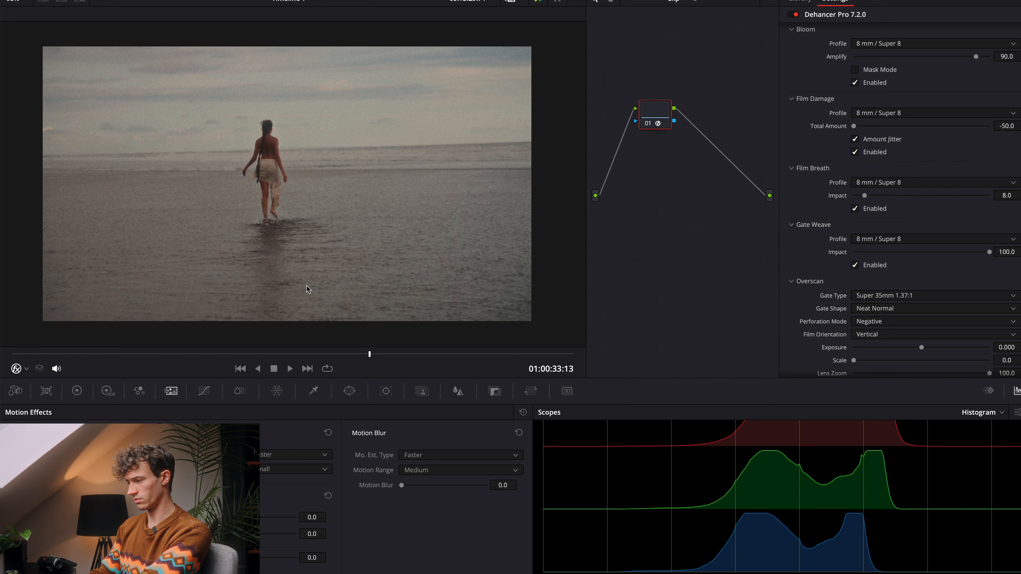
pyautogui.press('space')
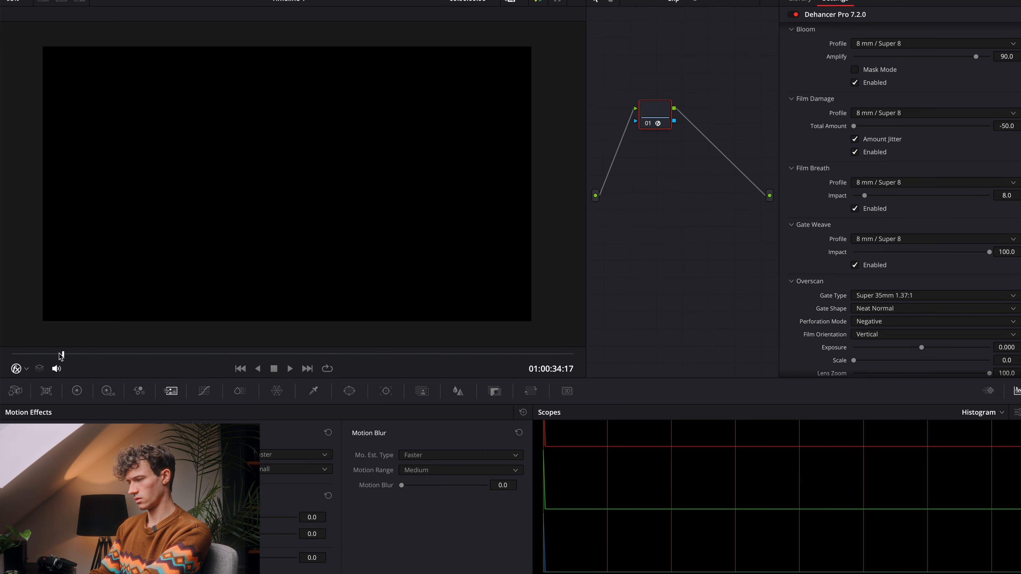
pyautogui.press('space')
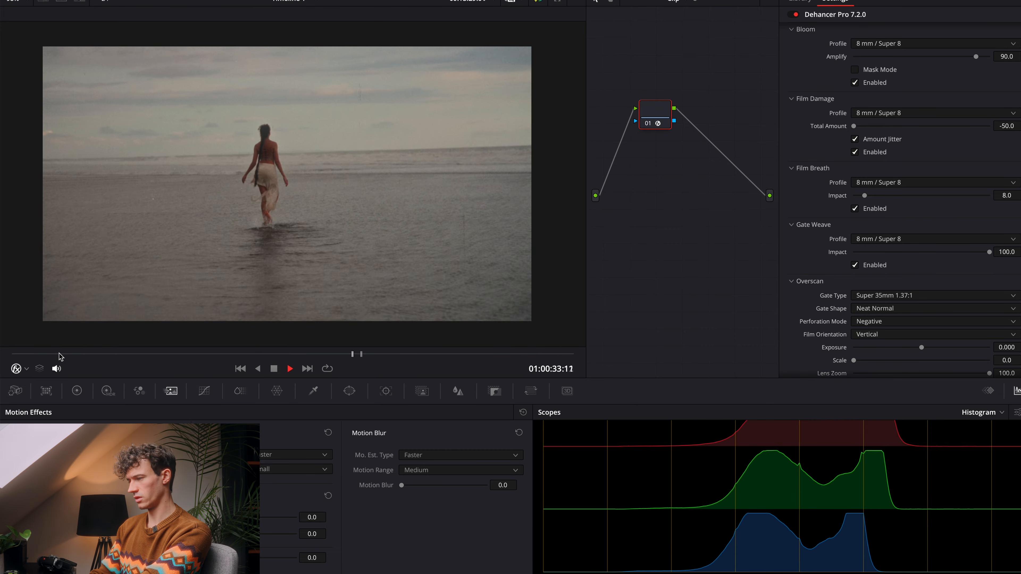
pyautogui.press('space')
# Step: Set the Overscan Gate Type to Super 8mm 1.33:1, enable Overscan and play the clip with the film frame
pyautogui.scroll(-2, 877, 279)
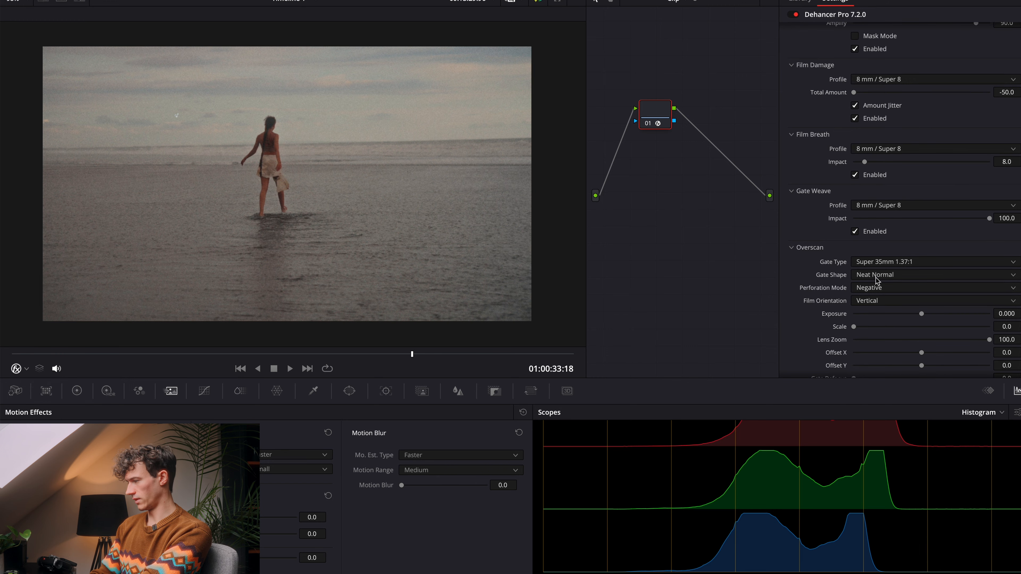
pyautogui.scroll(-3, 876, 279)
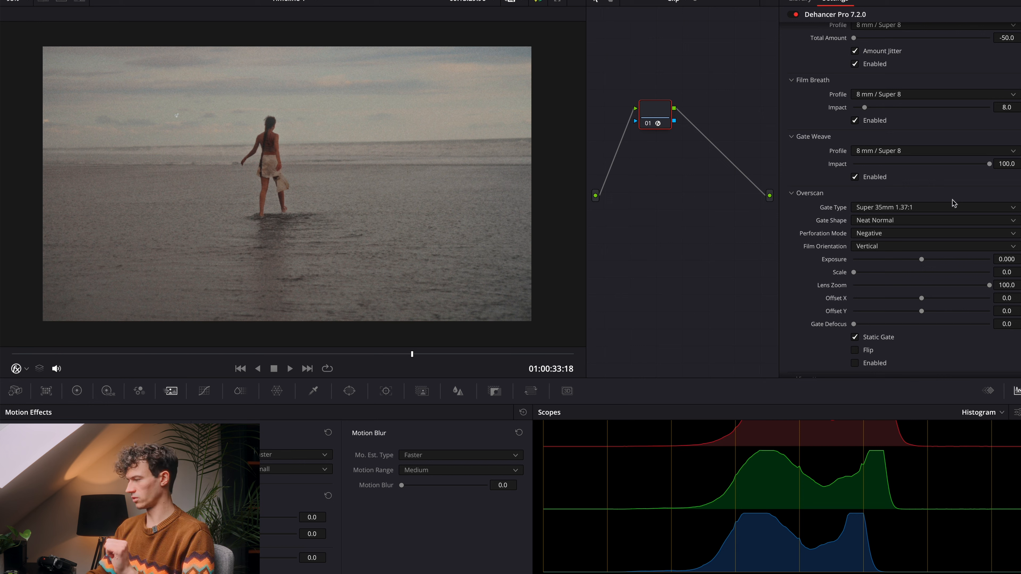
pyautogui.click(950, 206)
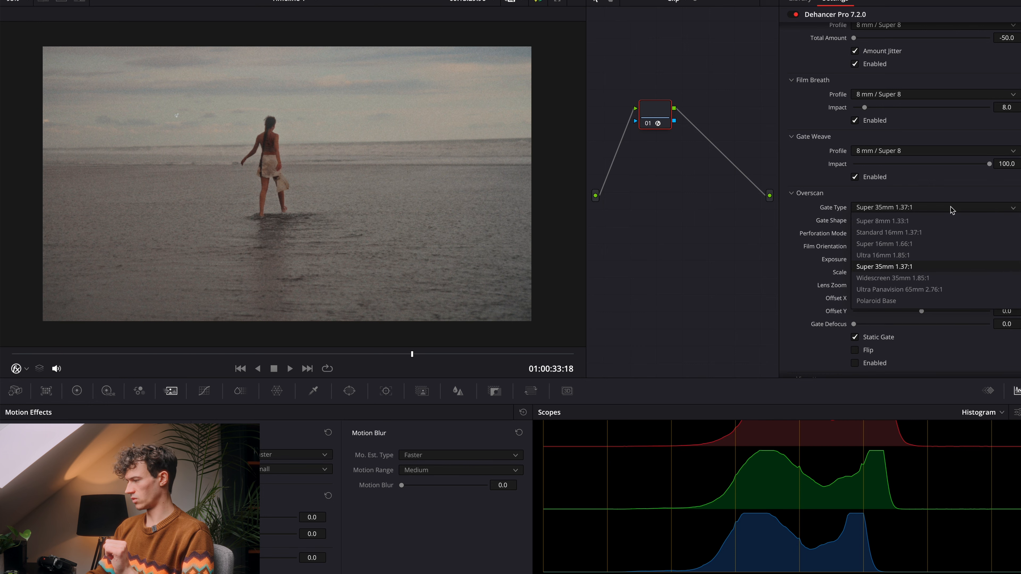
pyautogui.click(940, 221)
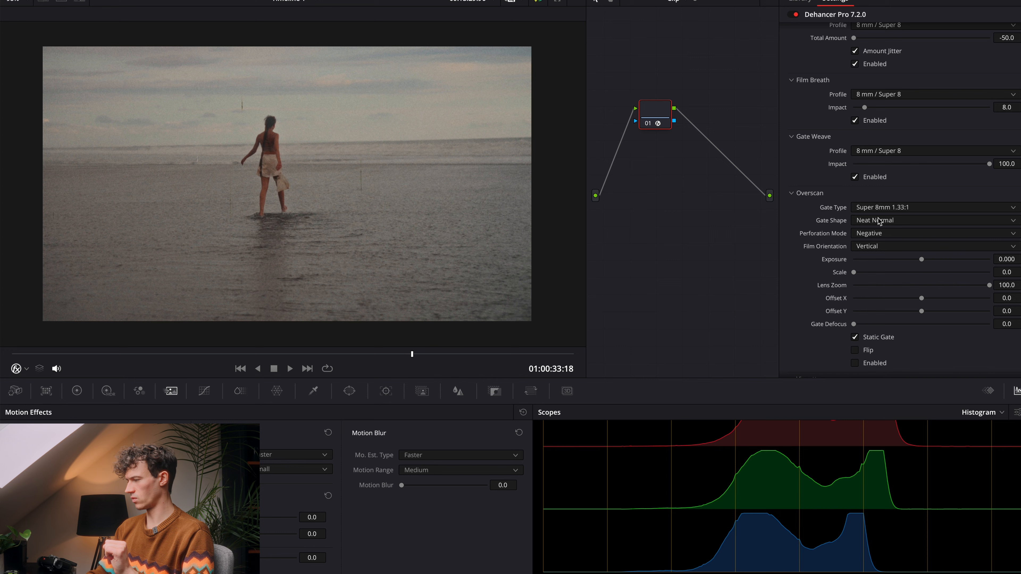
pyautogui.click(855, 364)
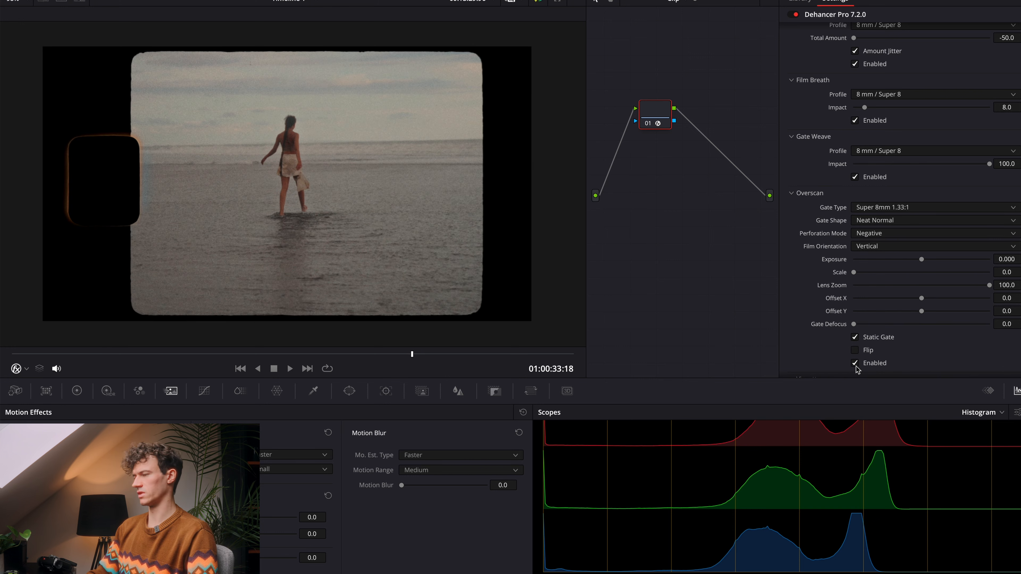
pyautogui.press('space')
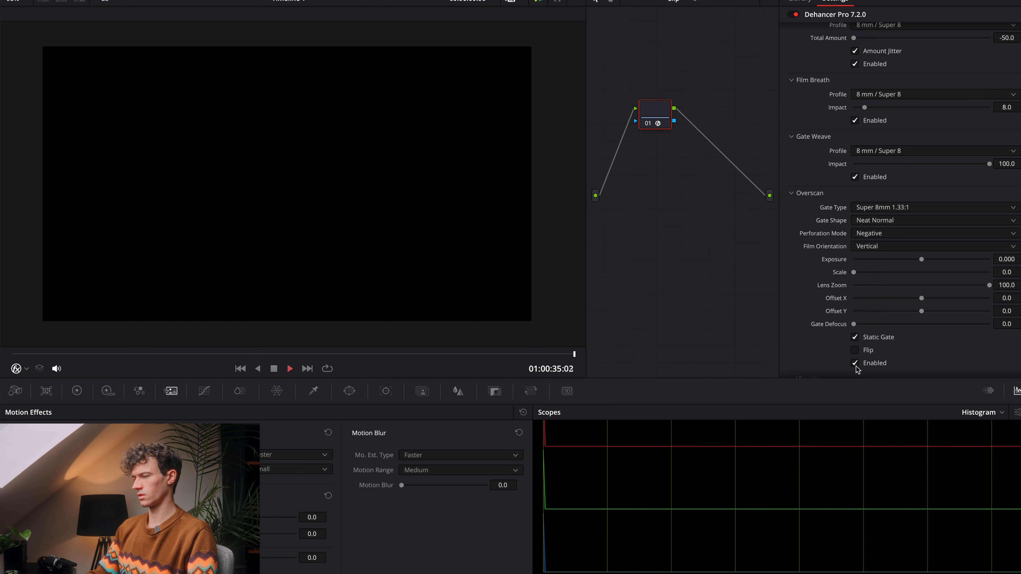
pyautogui.click(13, 358)
pyautogui.press('space')
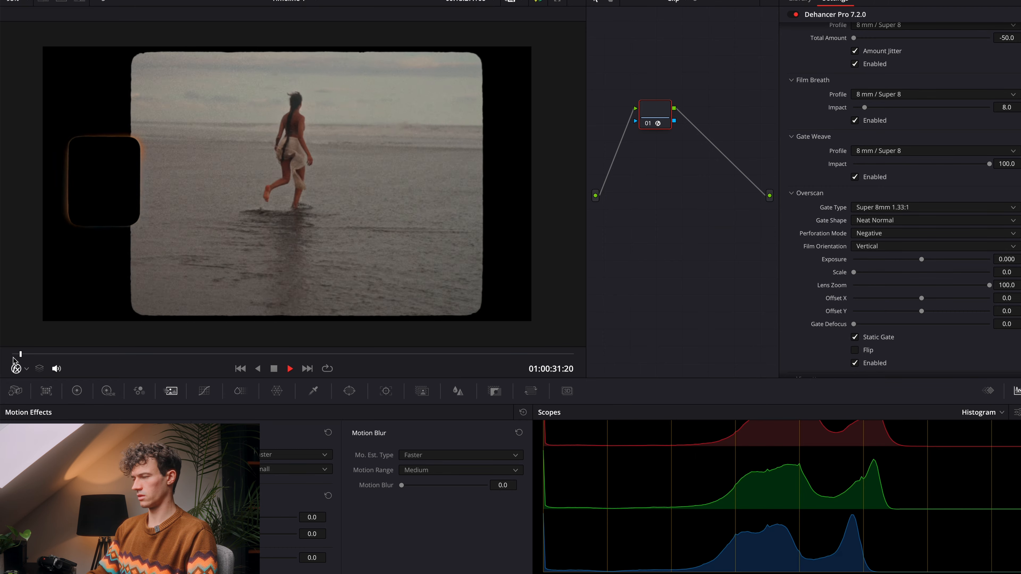
pyautogui.press('space')
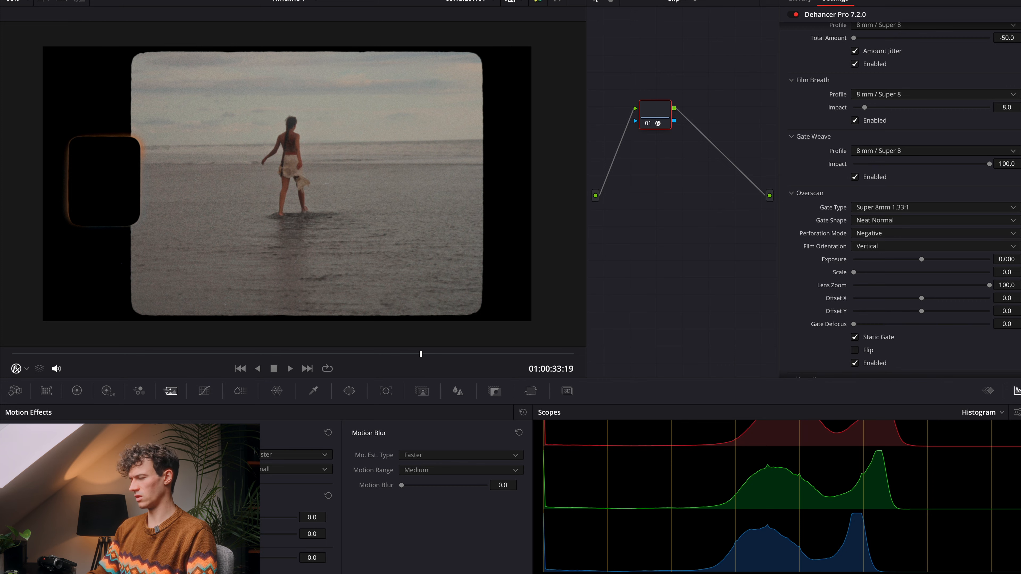
# Step: Find the shot of the woman walking on the beach in Super 8 Bali Graded.mp4 and set the clip's Zoom to 1.300
pyautogui.hotkey('shift', '4')
pyautogui.moveTo(617, 347); pyautogui.dragTo(754, 354)
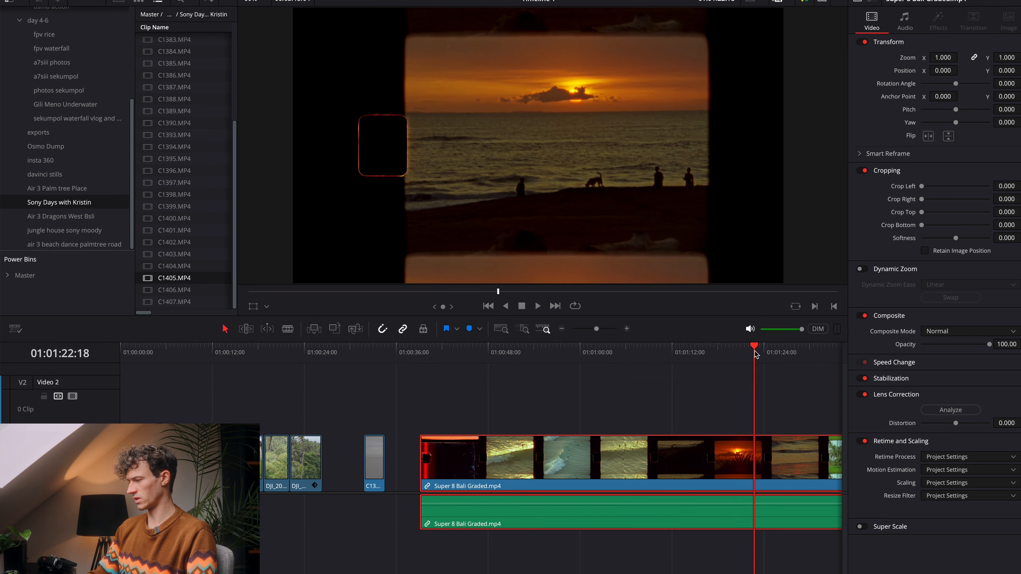
pyautogui.hscroll(2, 754, 354)
pyautogui.click(686, 351)
pyautogui.hscroll(8, 663, 354)
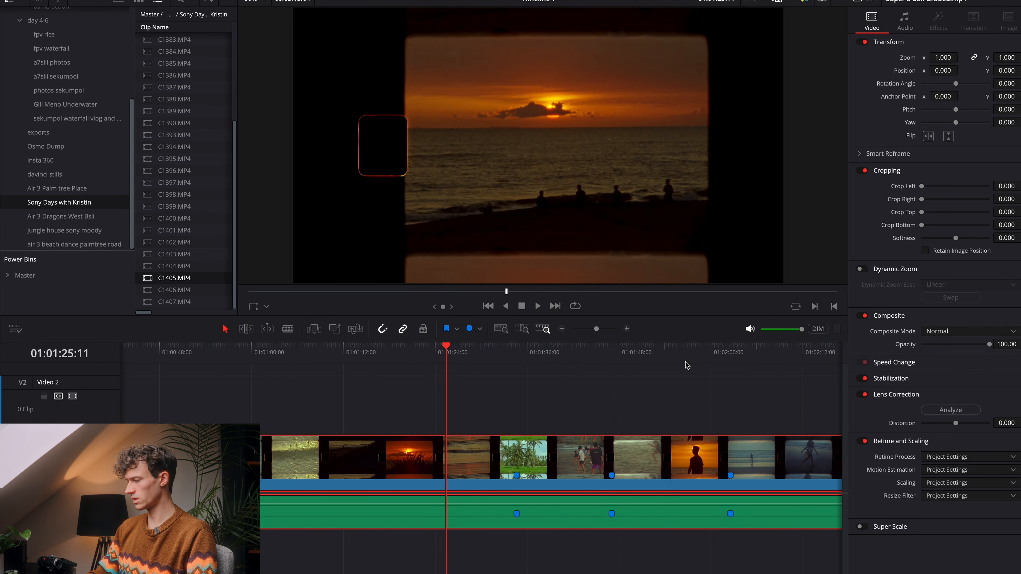
pyautogui.moveTo(594, 352); pyautogui.dragTo(603, 354)
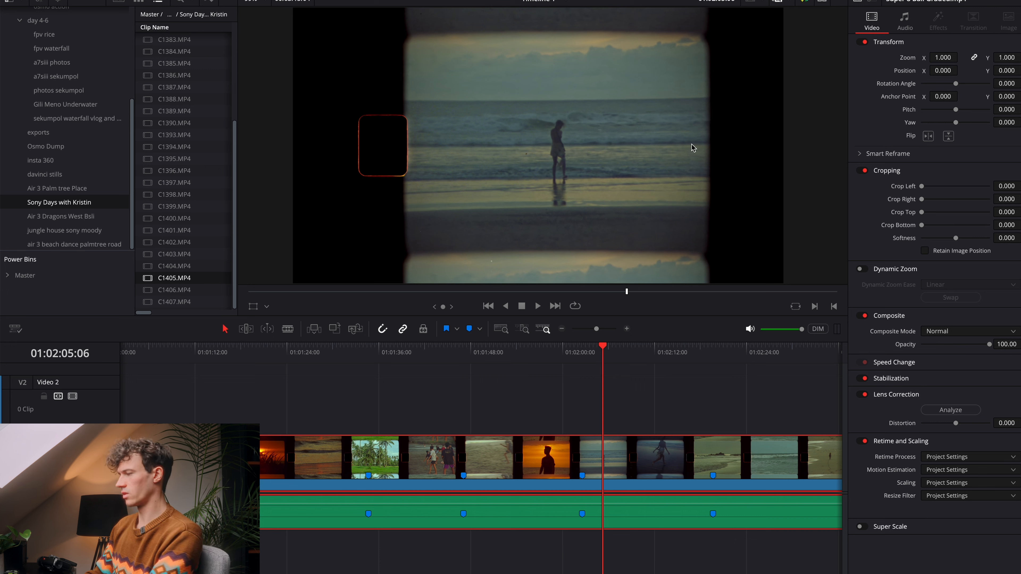
pyautogui.press('space')
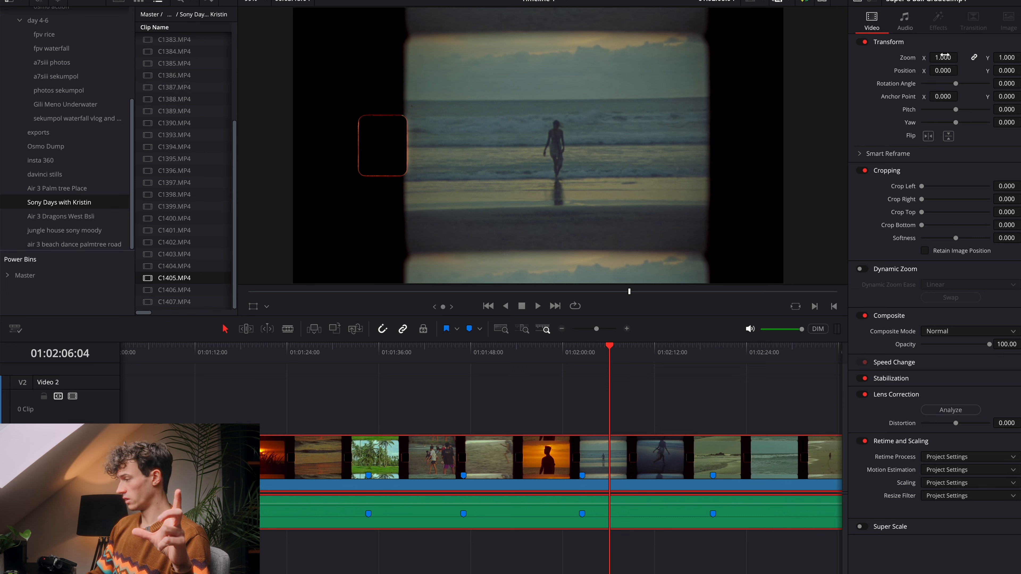
pyautogui.moveTo(942, 56); pyautogui.dragTo(957, 53)
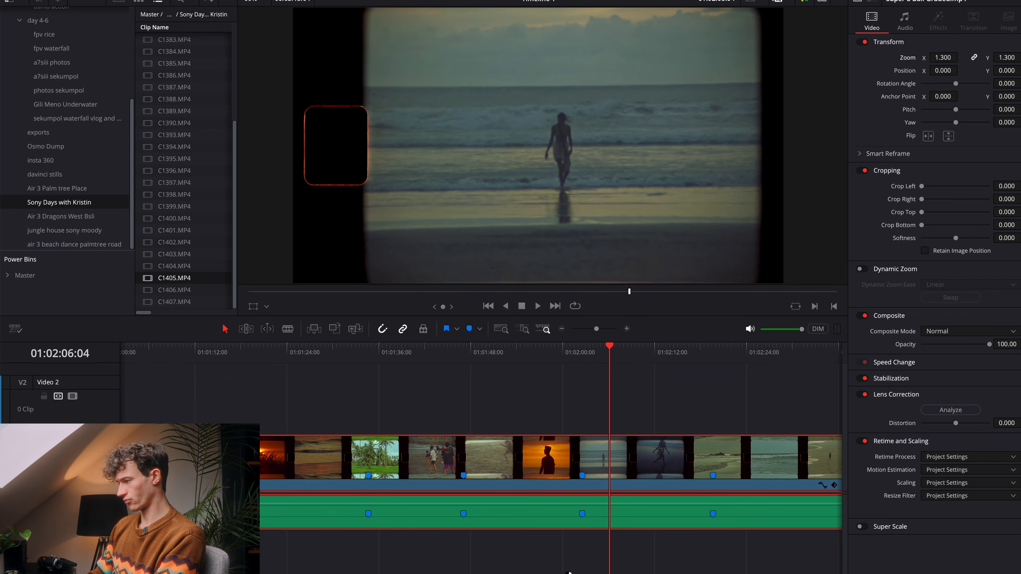
# Step: Show the clip thumbnails on the Color page and compare the emulated beach clip with the real Super 8 reel
pyautogui.click(602, 573)
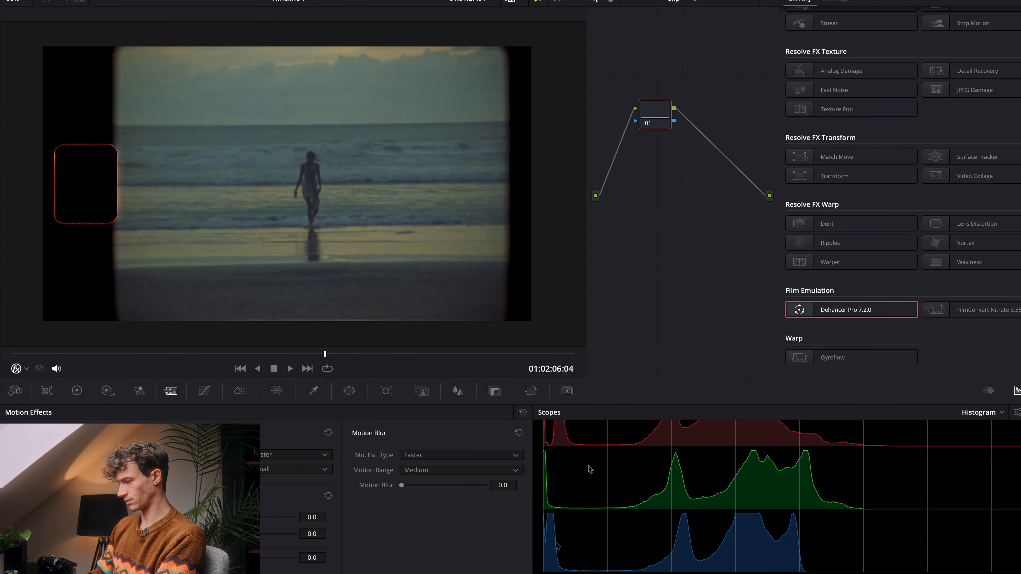
pyautogui.hotkey('shift', '4')
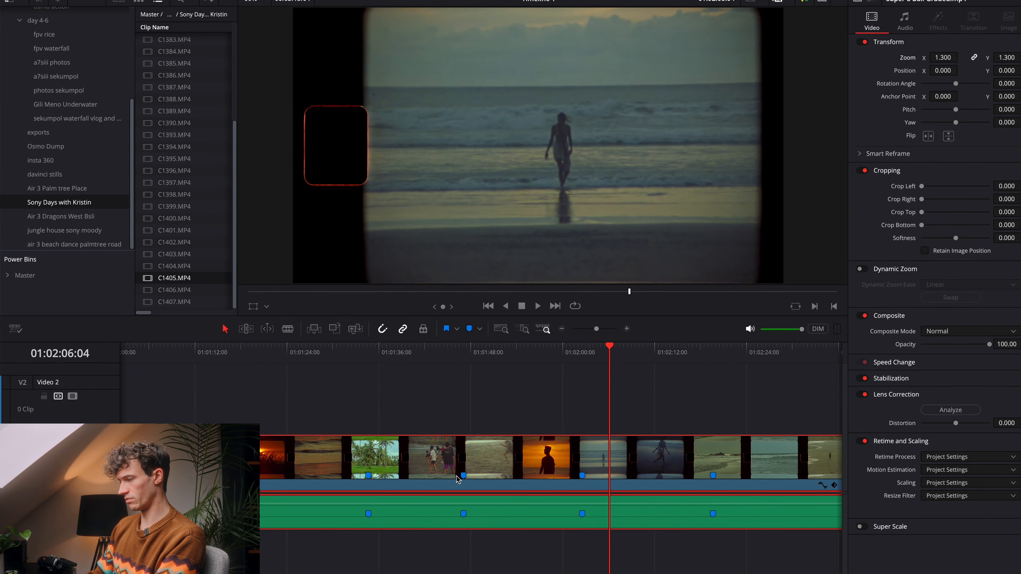
pyautogui.hotkey('shift', '6')
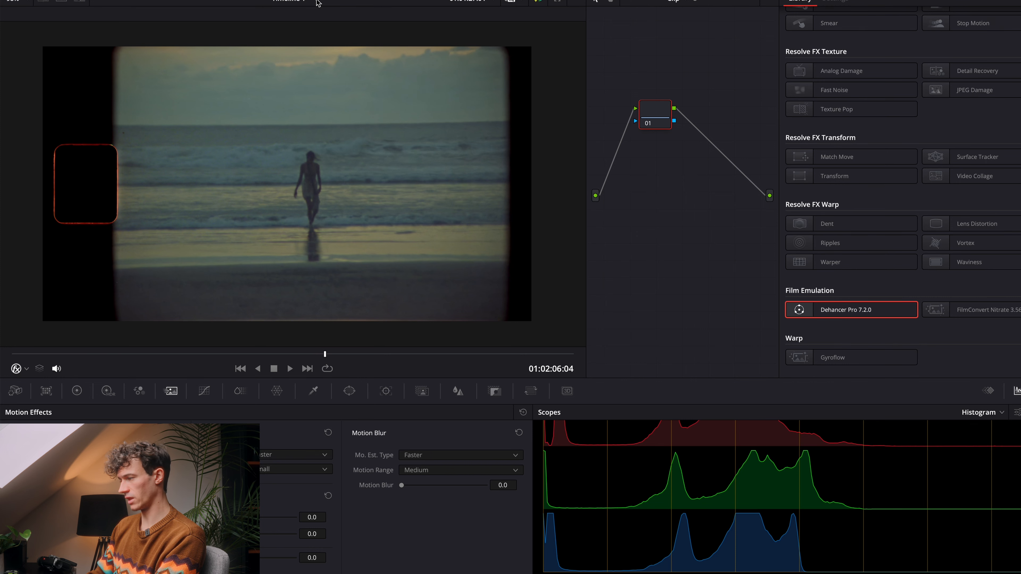
pyautogui.click(898, 0)
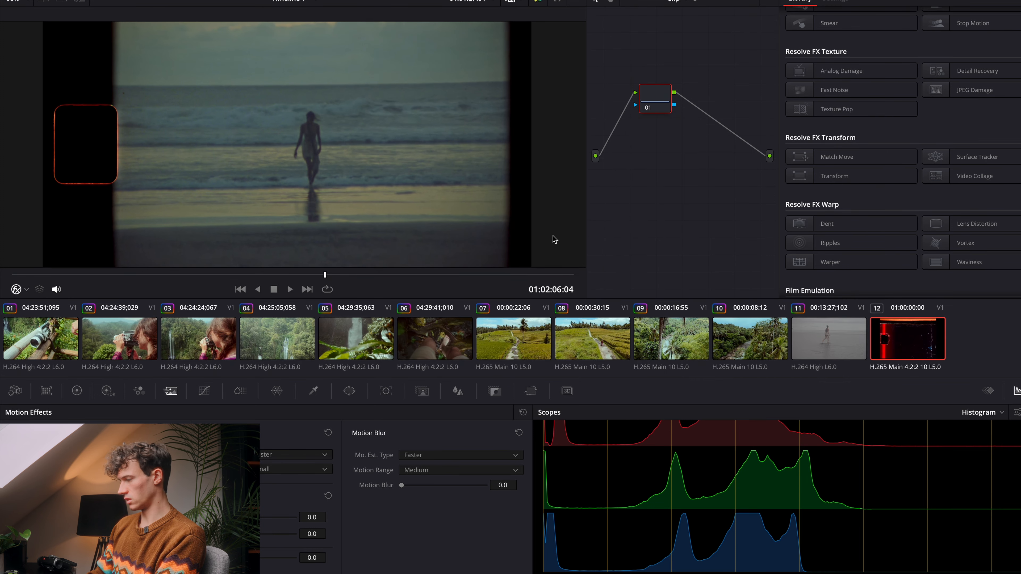
pyautogui.click(809, 351)
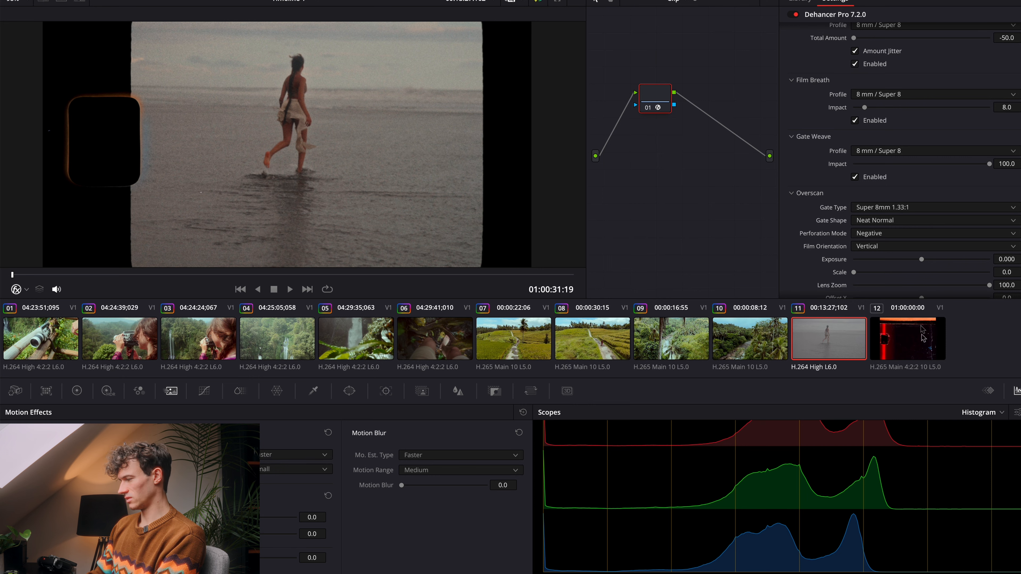
pyautogui.click(909, 337)
pyautogui.press('space')
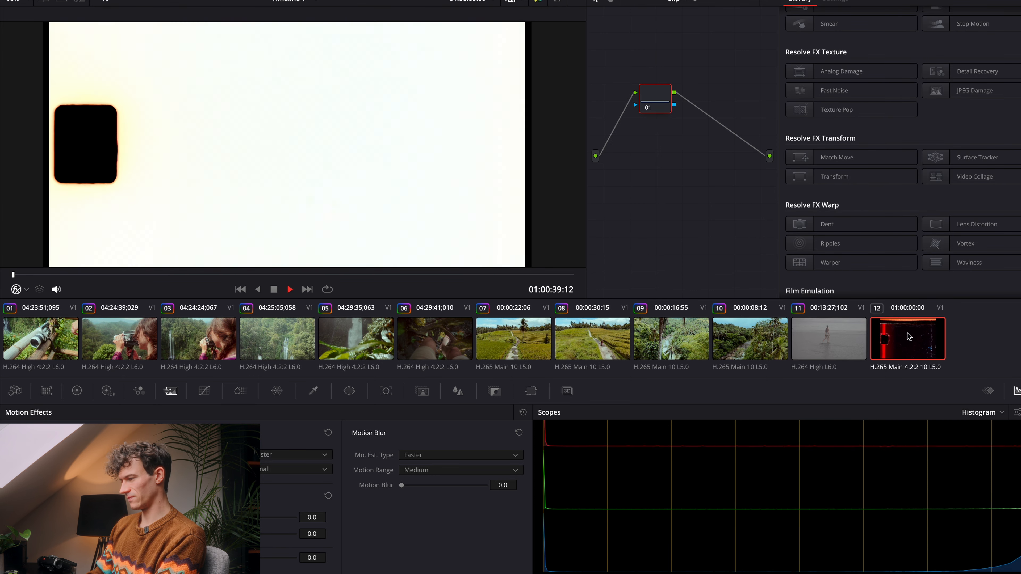
pyautogui.press('space')
# Step: Split Super 8 Bali Graded.mp4 at 01:02:03:00 and 01:02:07:14 to isolate the beach walking shot
pyautogui.hotkey('shift', '4')
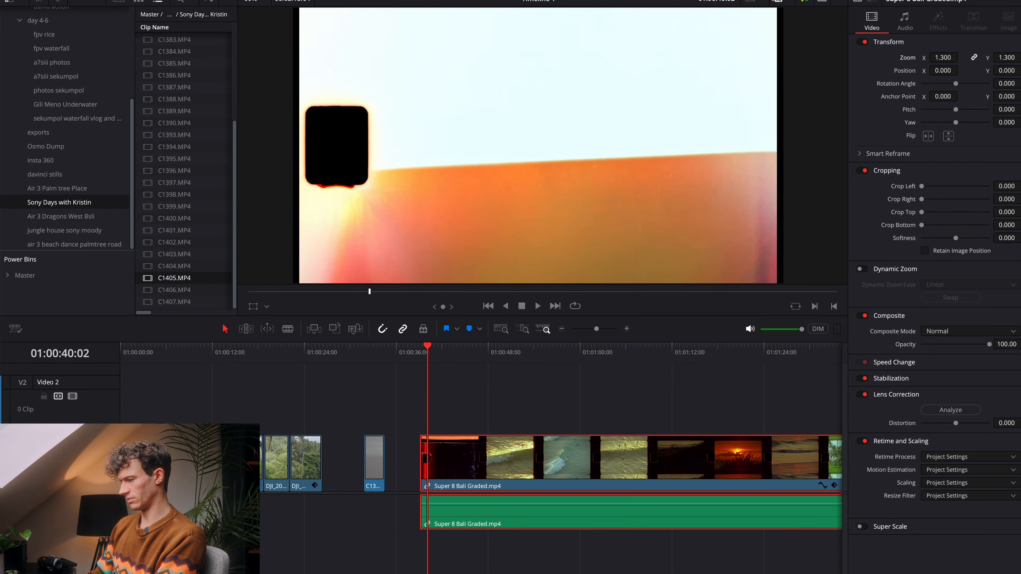
pyautogui.hscroll(10, 623, 509)
pyautogui.hscroll(-3, 623, 509)
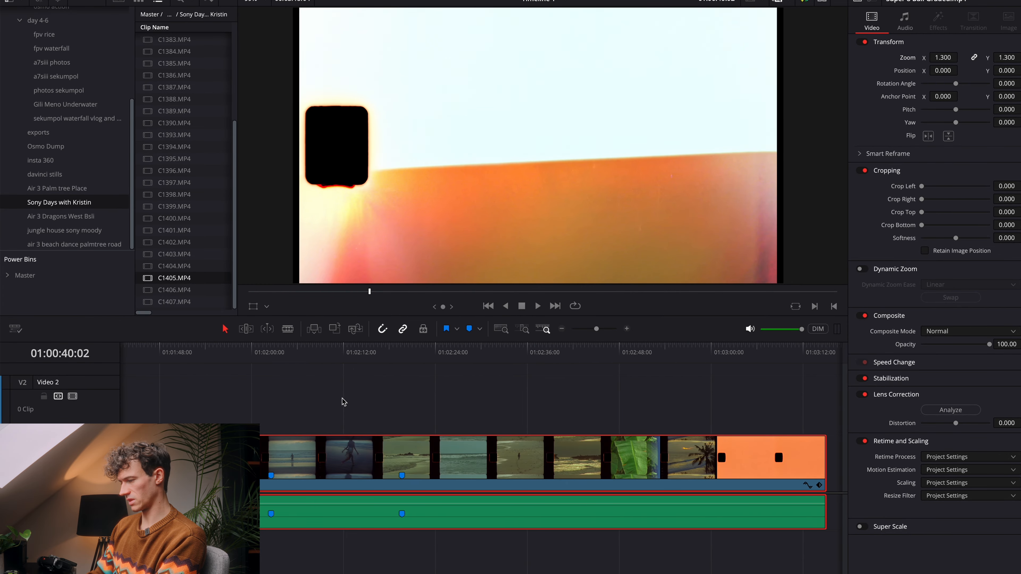
pyautogui.click(272, 357)
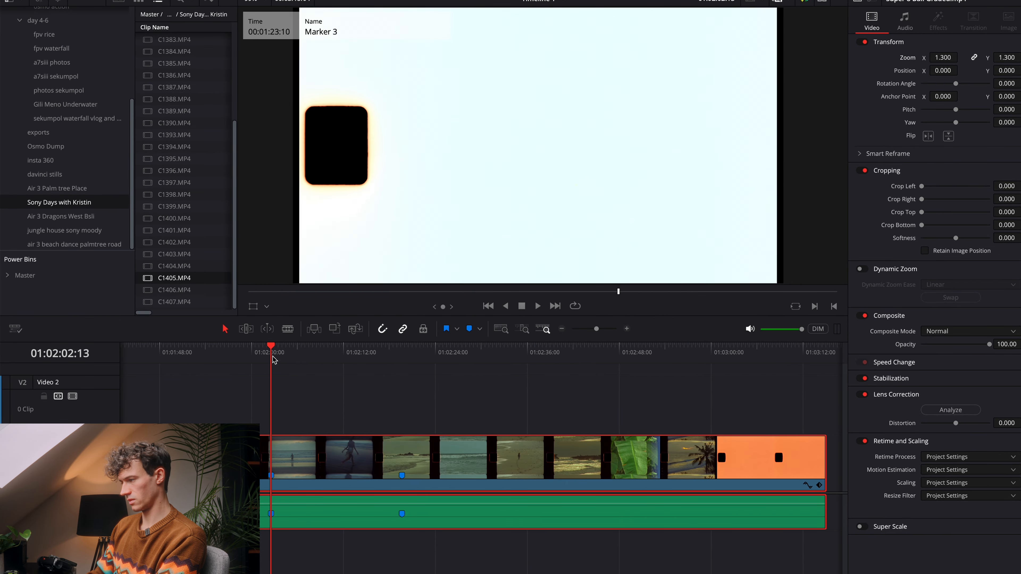
pyautogui.press('space')
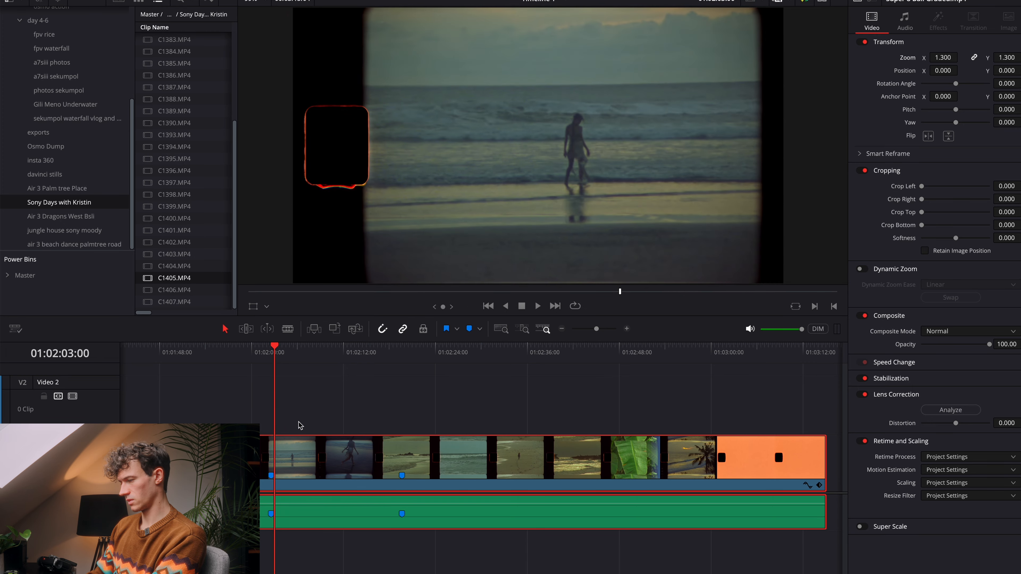
pyautogui.click(382, 357)
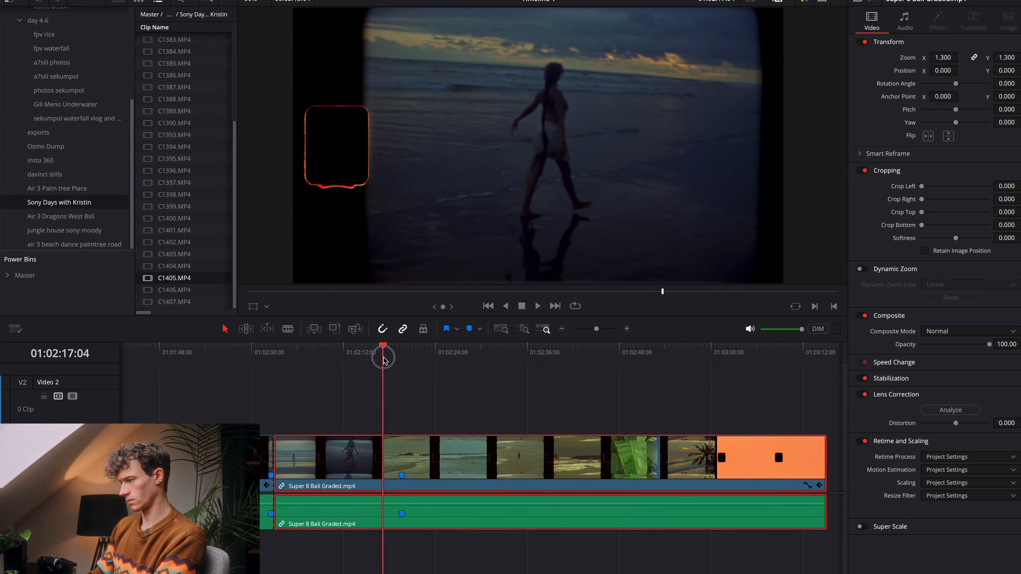
pyautogui.moveTo(382, 358); pyautogui.dragTo(316, 364)
pyautogui.click(309, 354)
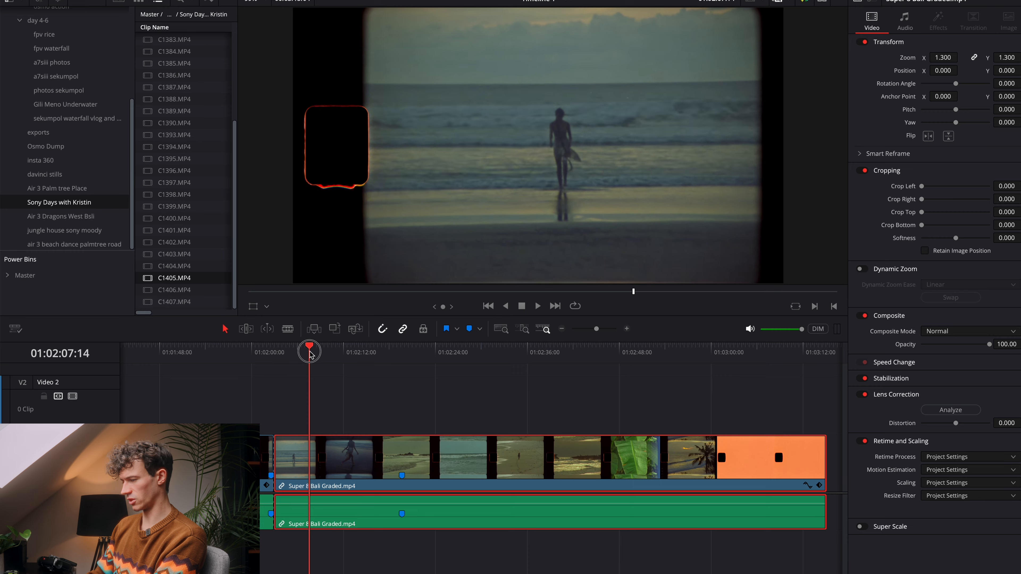
pyautogui.hotkey('ctrl', 'b')
pyautogui.press('space')
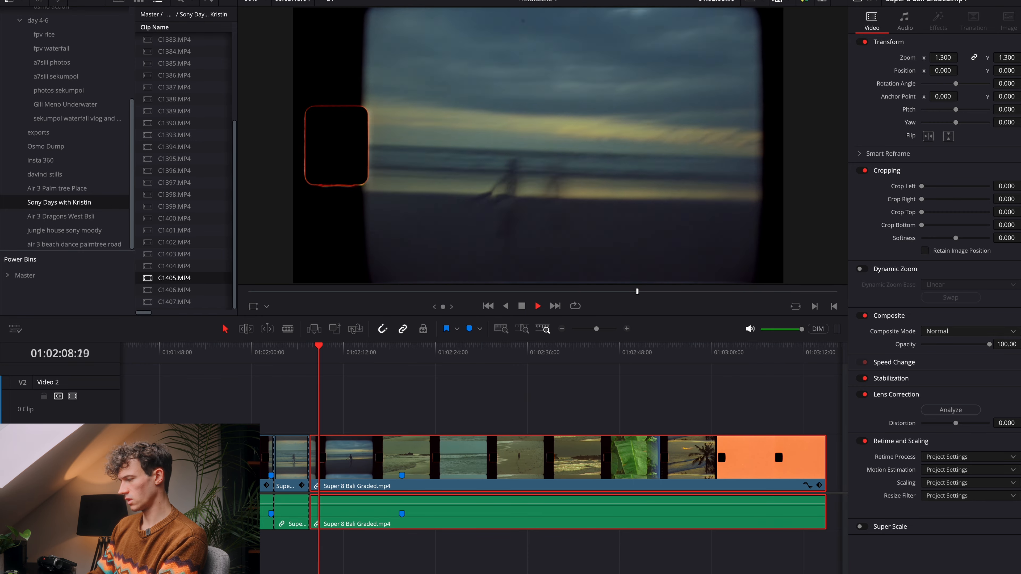
pyautogui.press('space')
# Step: Compare the frame edges and perforation of the emulated beach clip with the isolated real Super 8 shot on the Color page
pyautogui.hotkey('shift', '6')
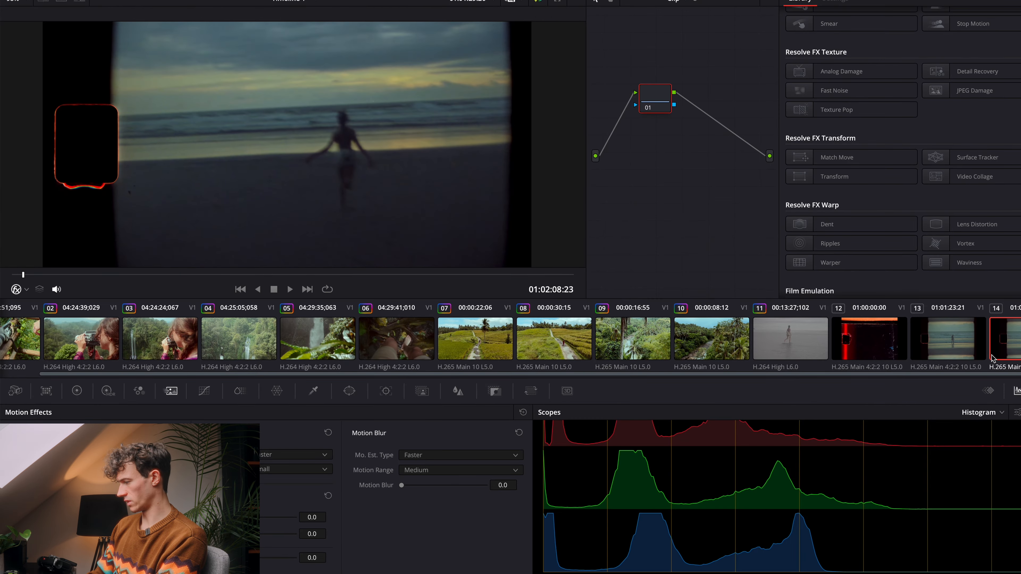
pyautogui.click(977, 353)
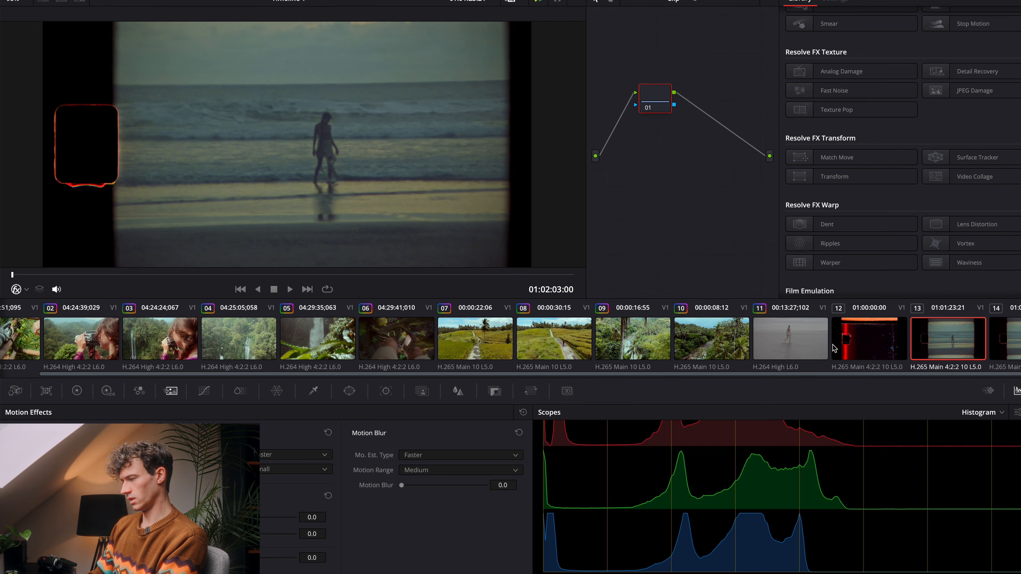
pyautogui.click(777, 350)
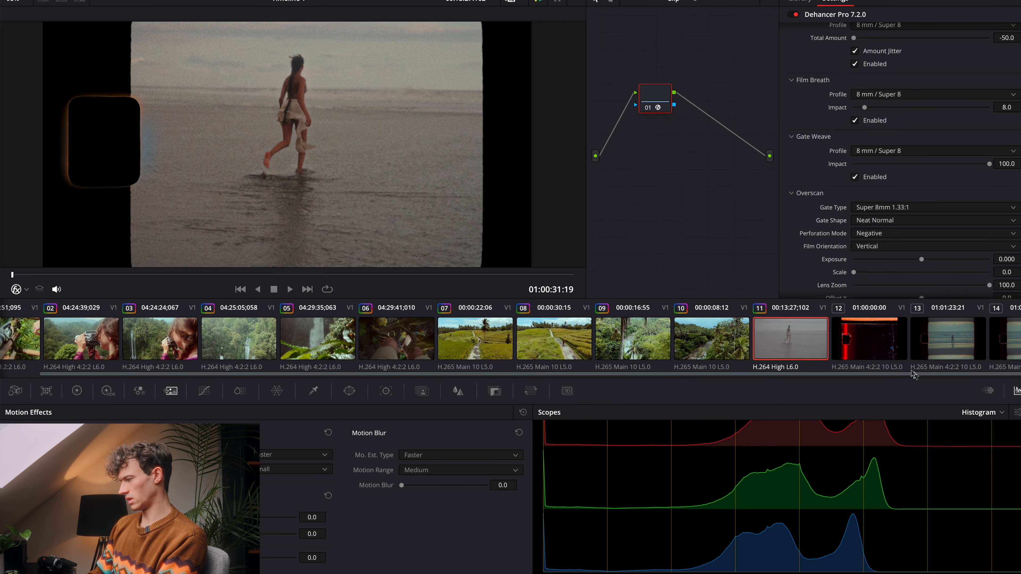
pyautogui.click(943, 346)
pyautogui.click(797, 345)
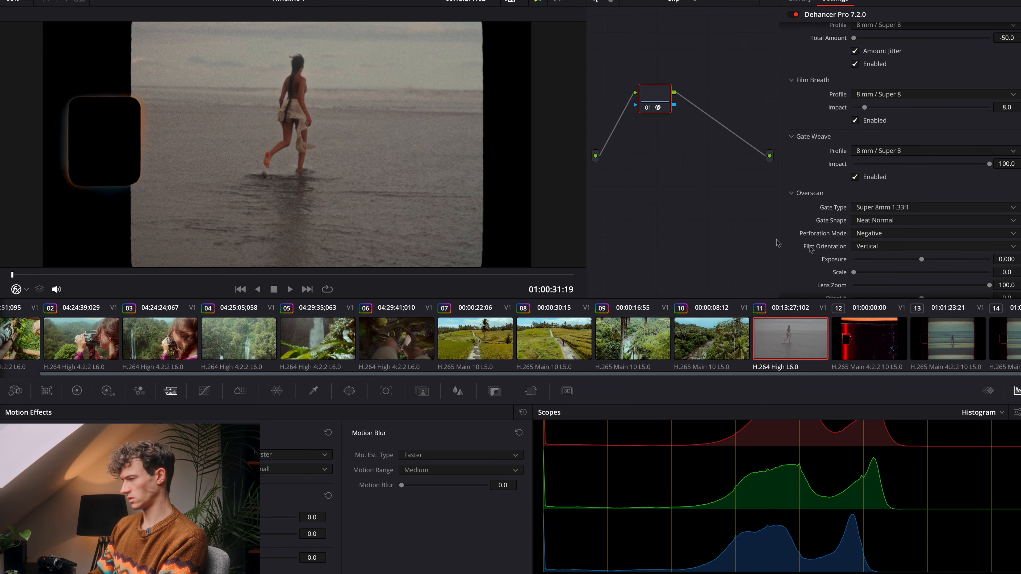
pyautogui.scroll(-3, 831, 248)
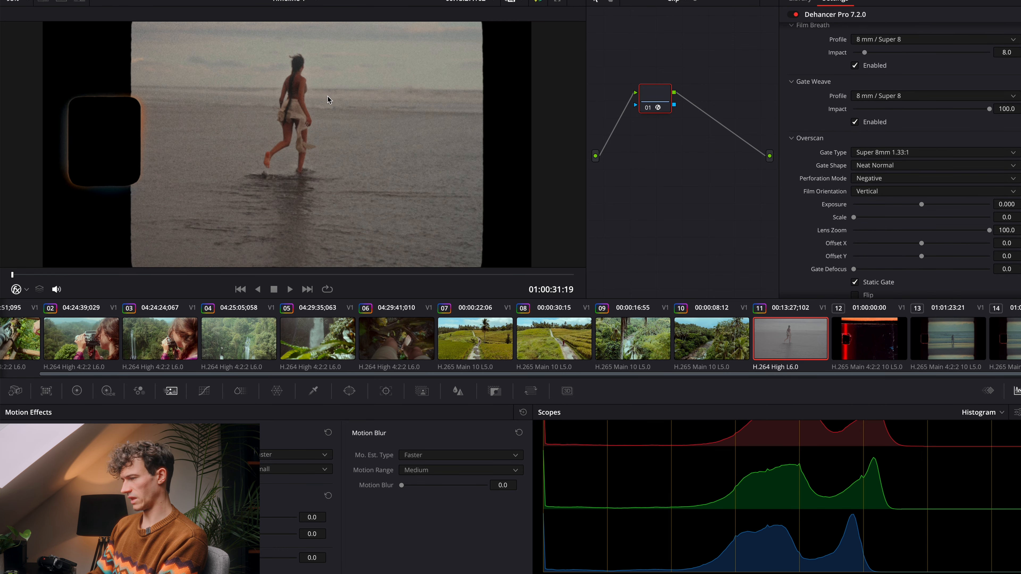
pyautogui.click(851, 335)
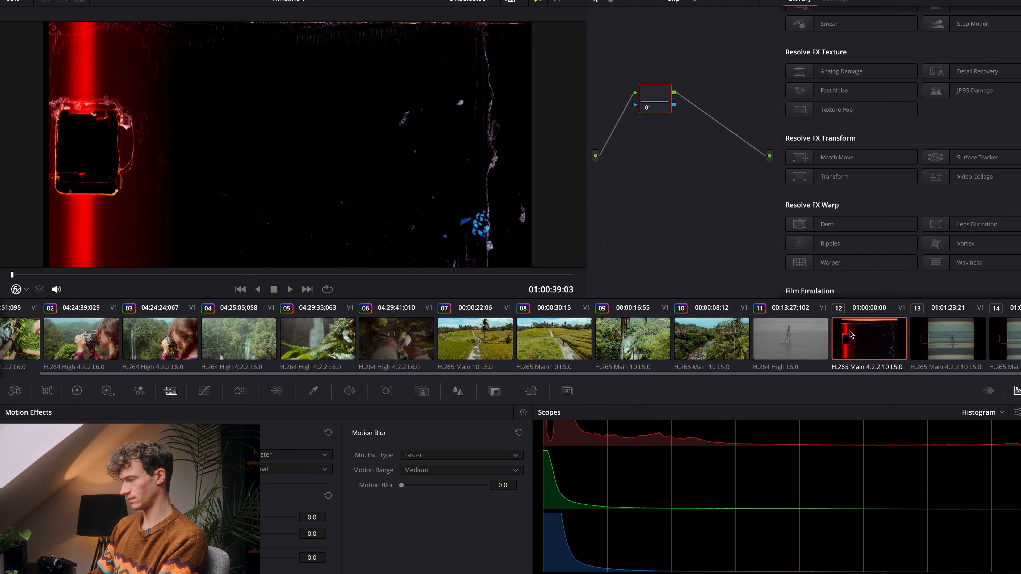
pyautogui.press('space')
pyautogui.click(948, 348)
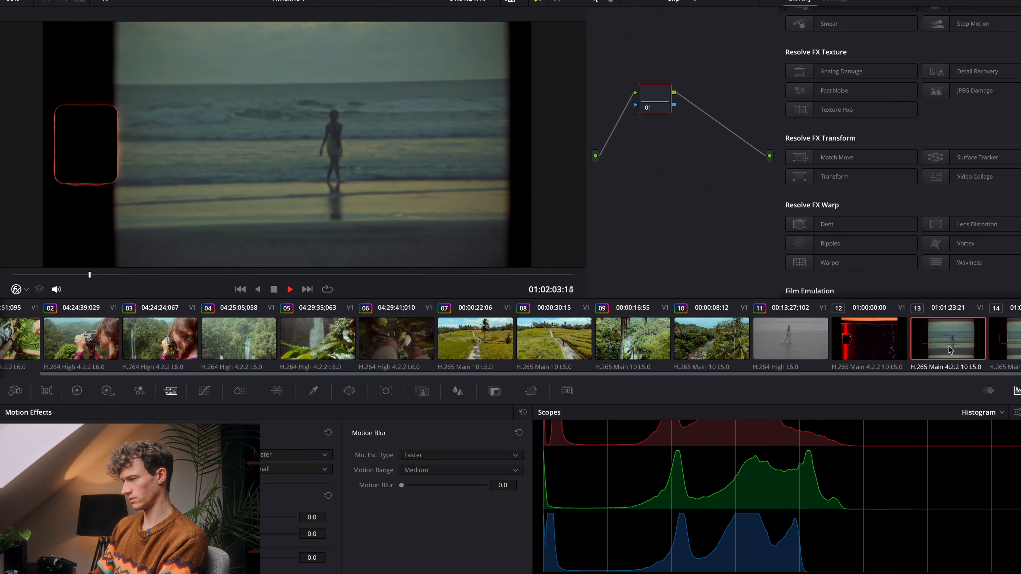
pyautogui.press('space')
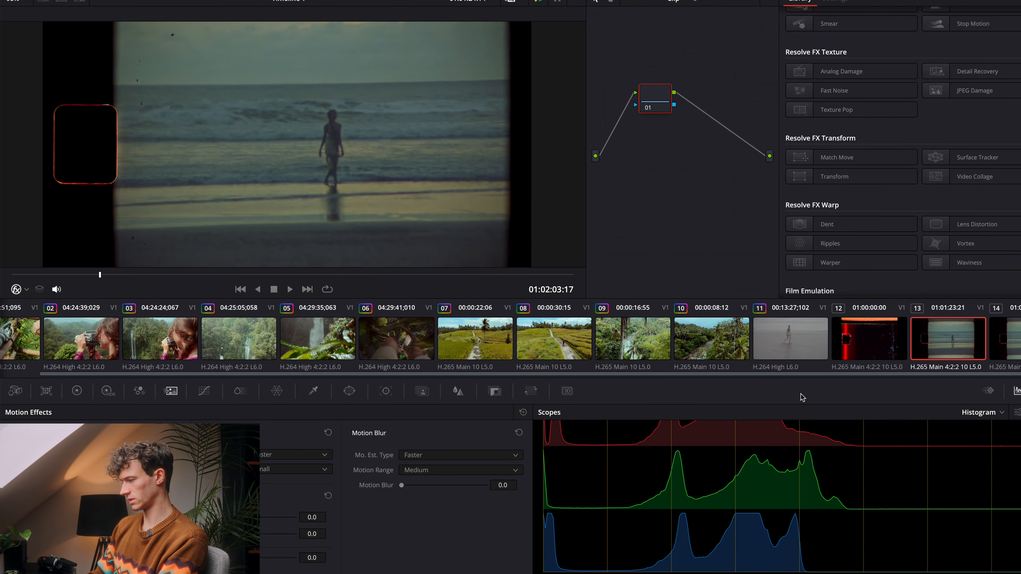
# Step: Set the Overscan Gate Defocus of the emulated beach clip to 100
pyautogui.click(794, 345)
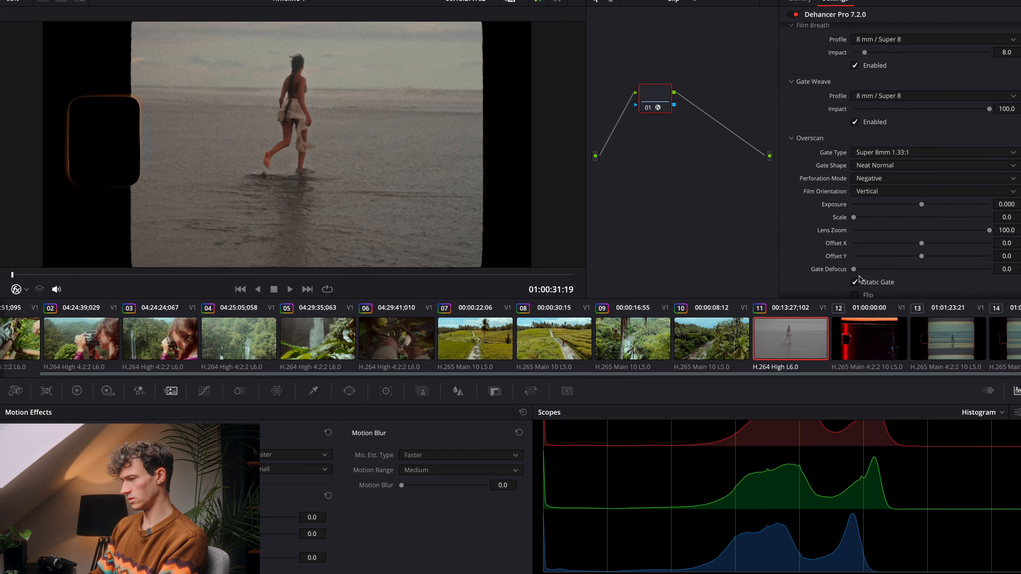
pyautogui.moveTo(856, 273); pyautogui.dragTo(1003, 296)
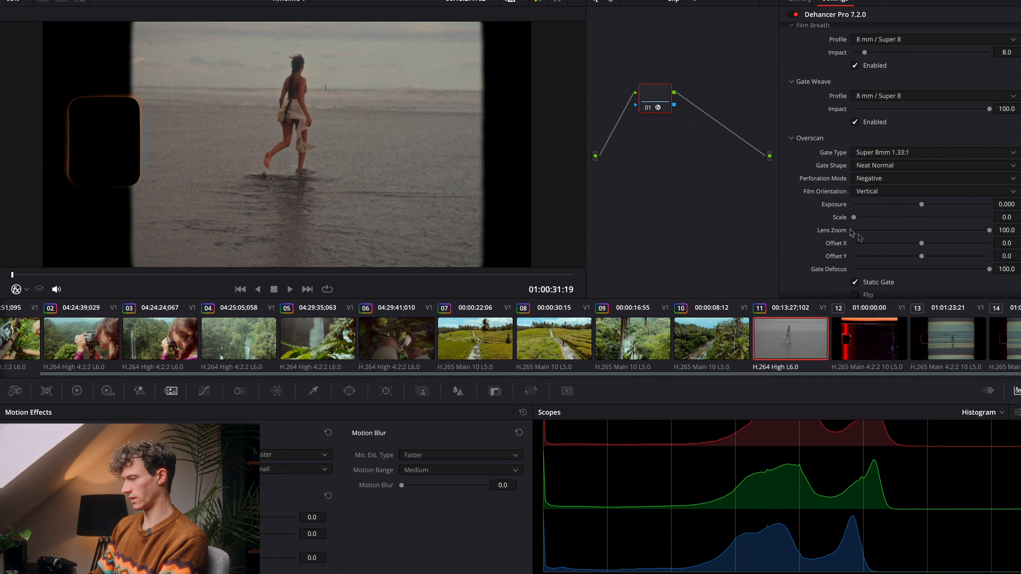
# Step: Try the Neat Rounded and Neat Sharp gate shapes in Overscan, and return Gate Shape to Neat Normal
pyautogui.scroll(-1, 885, 253)
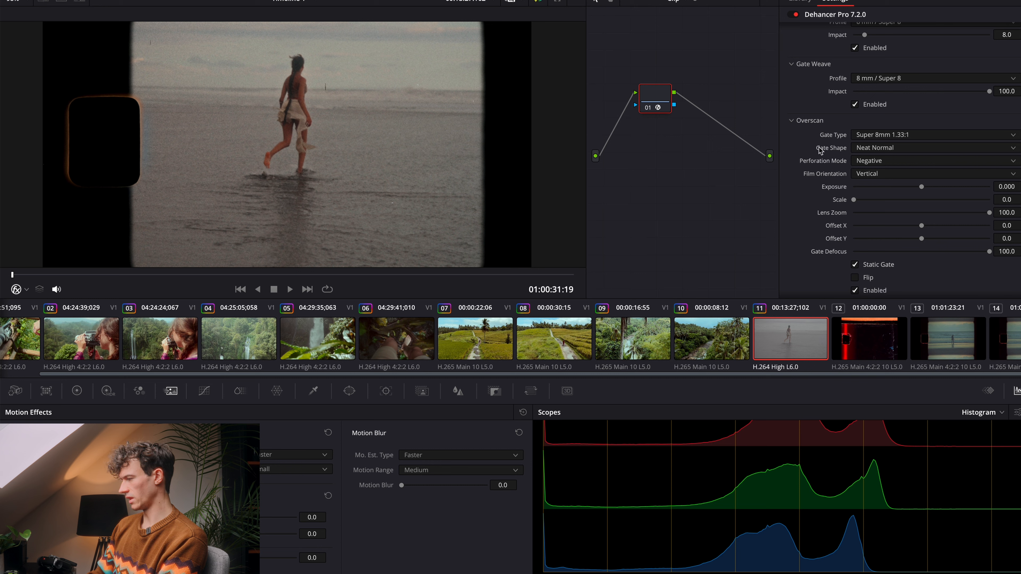
pyautogui.click(928, 147)
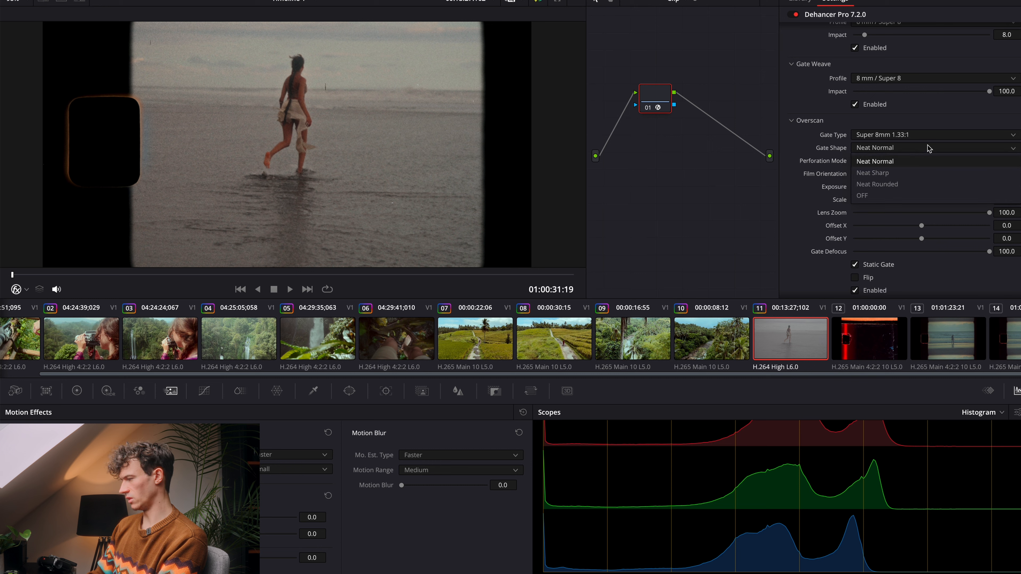
pyautogui.click(907, 185)
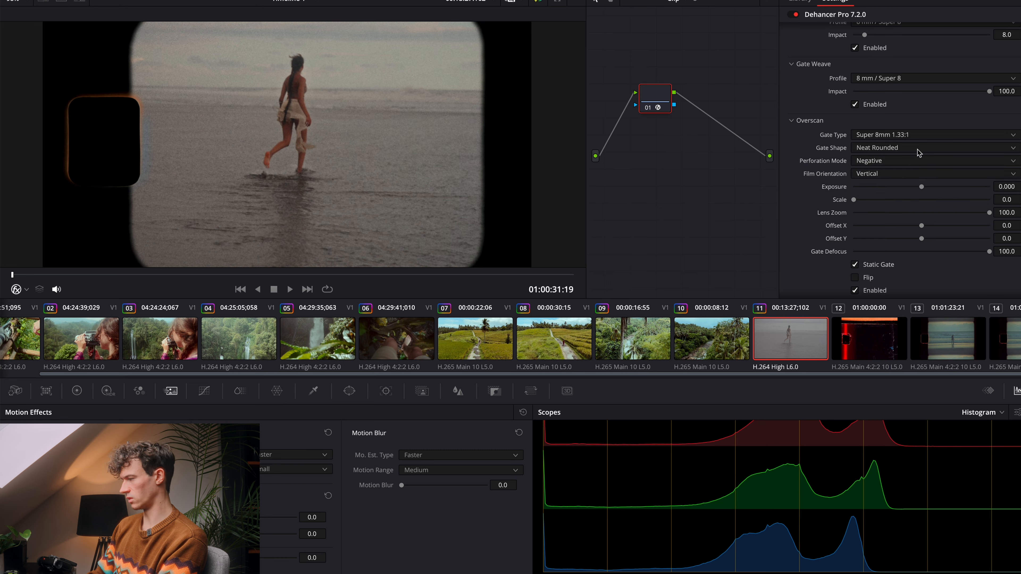
pyautogui.click(917, 150)
pyautogui.click(902, 172)
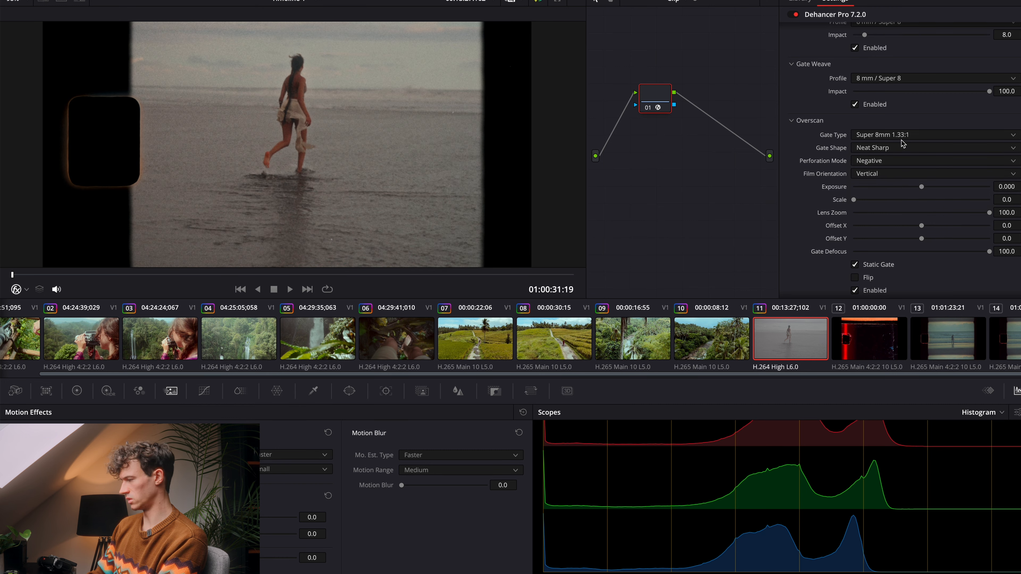
pyautogui.click(896, 147)
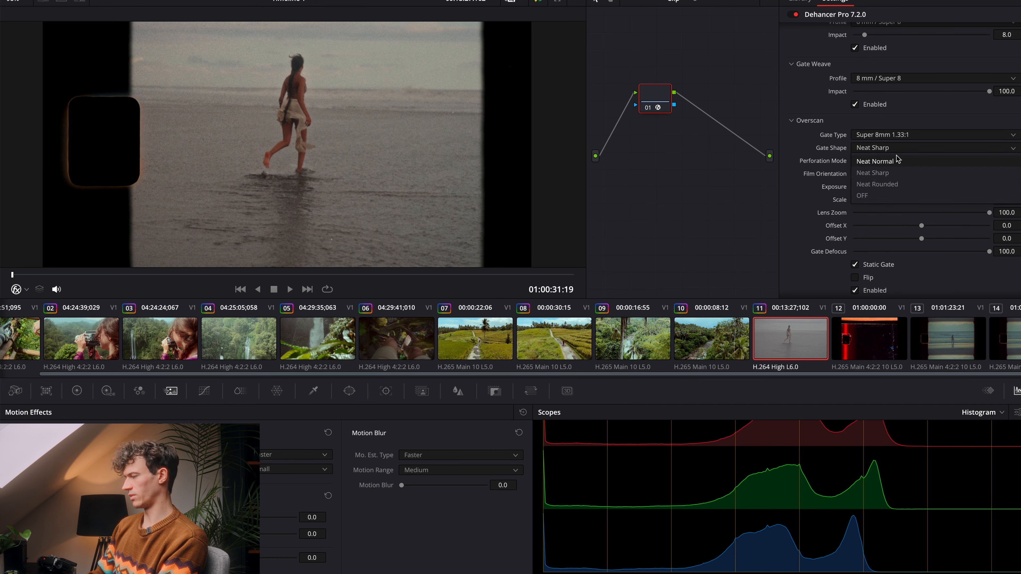
pyautogui.click(896, 160)
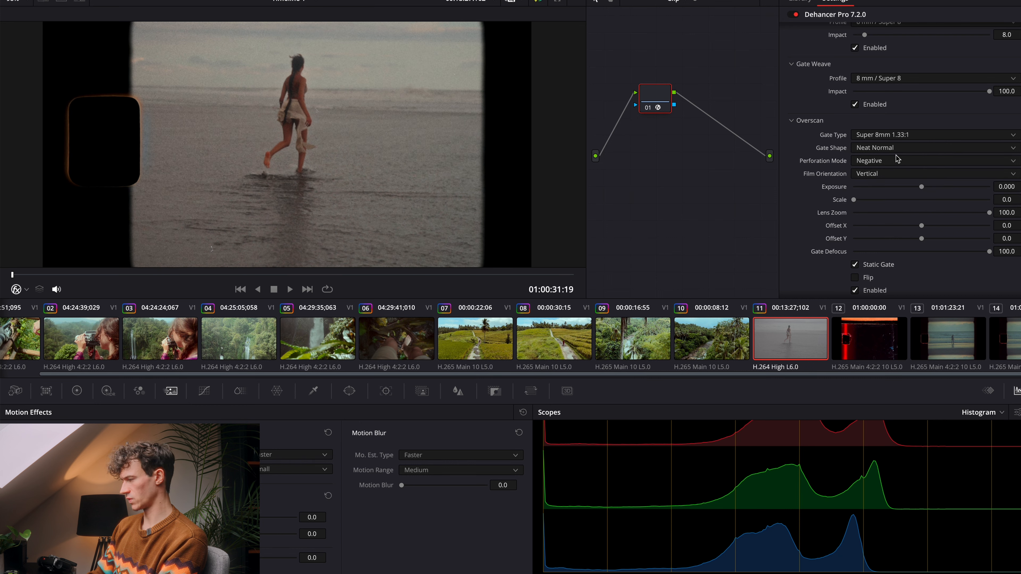
# Step: Try the Positive and OFF perforation modes in Overscan, and return Perforation Mode to Negative
pyautogui.click(891, 168)
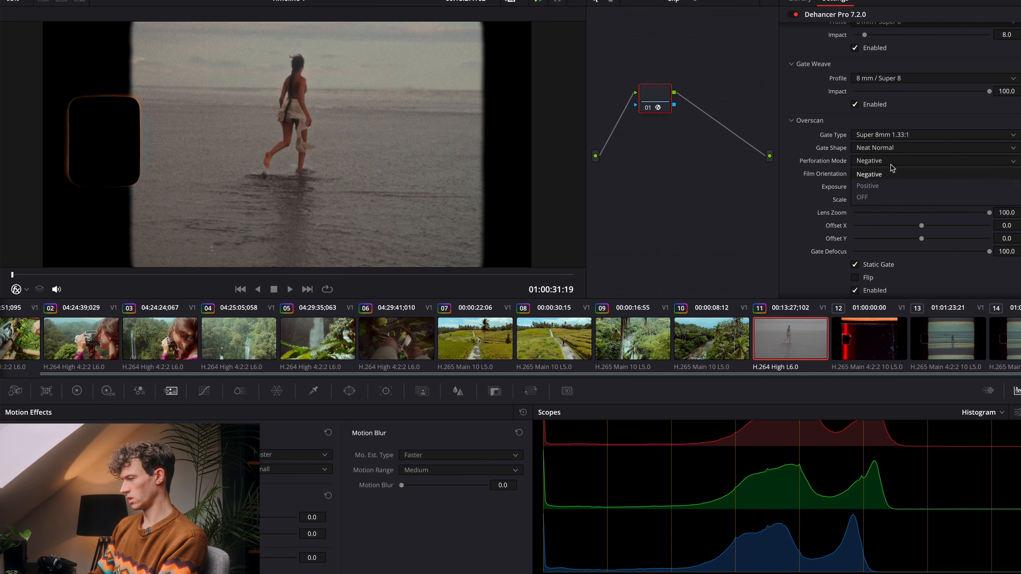
pyautogui.click(887, 186)
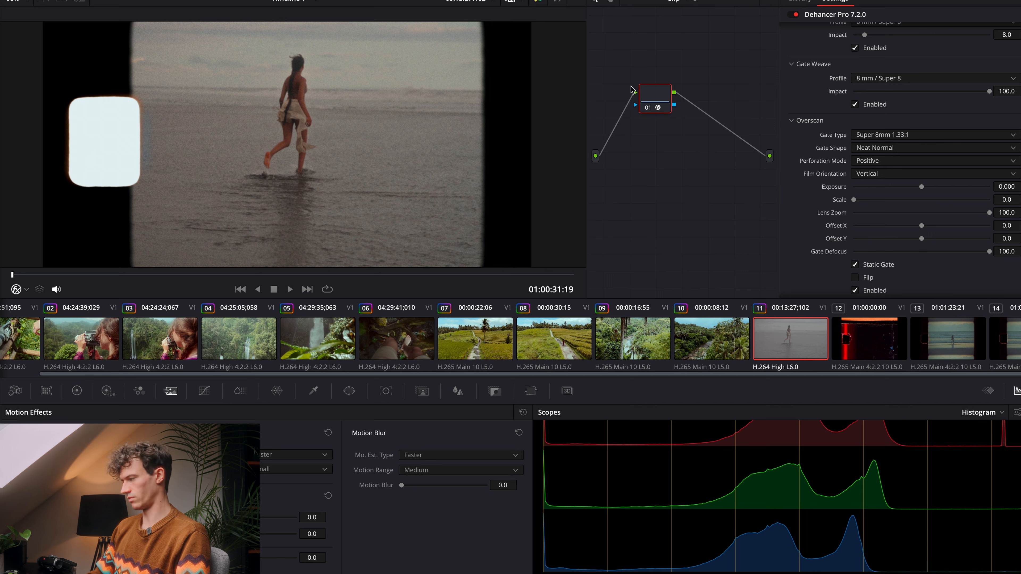
pyautogui.click(890, 163)
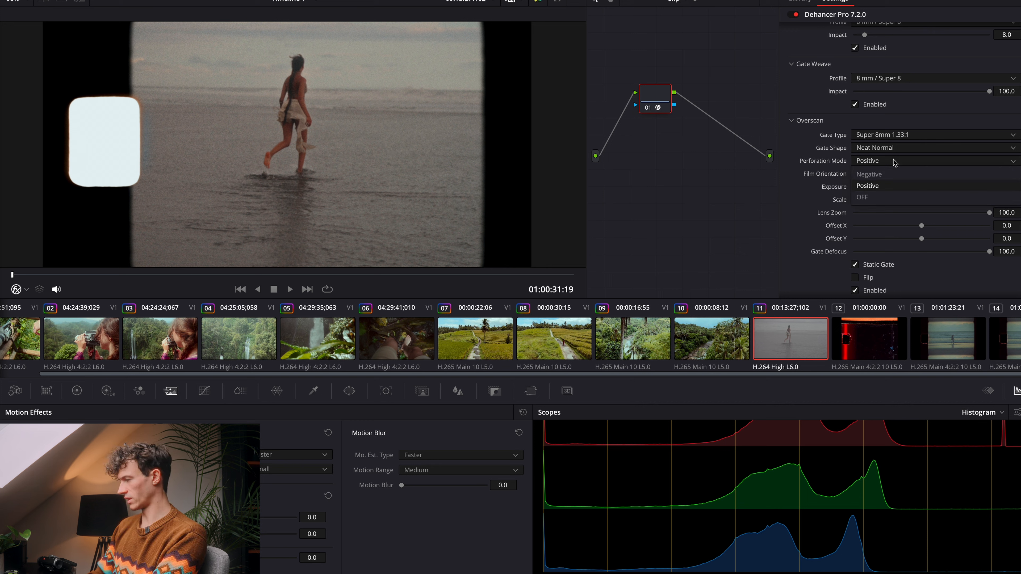
pyautogui.click(893, 177)
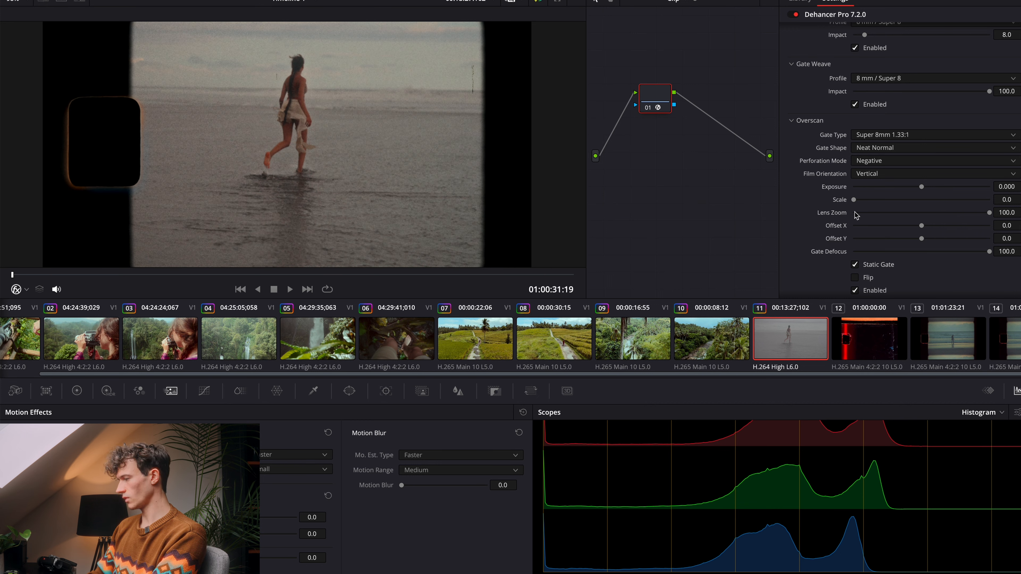
pyautogui.click(882, 160)
pyautogui.click(882, 206)
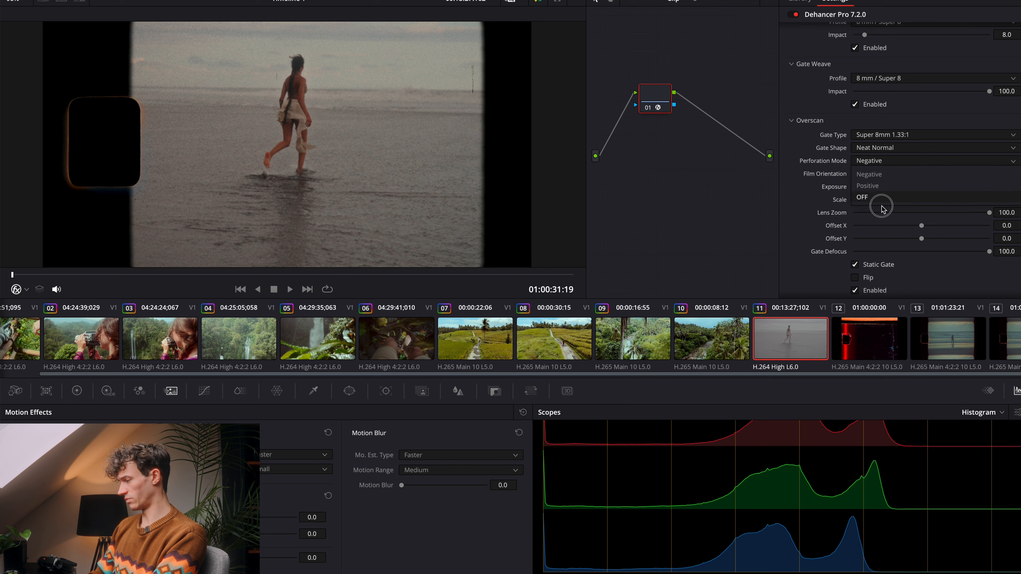
pyautogui.click(892, 166)
pyautogui.click(890, 197)
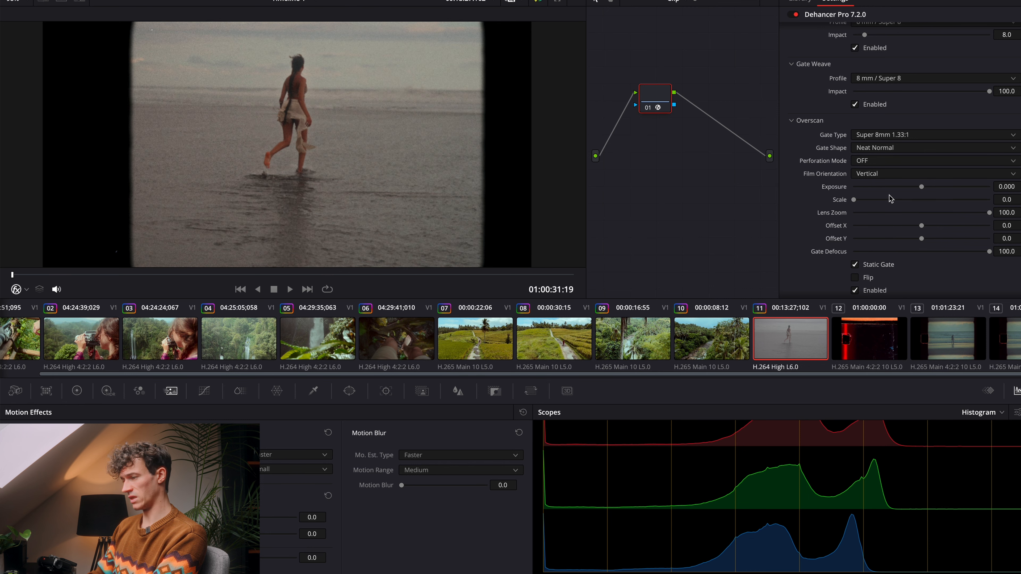
pyautogui.click(886, 161)
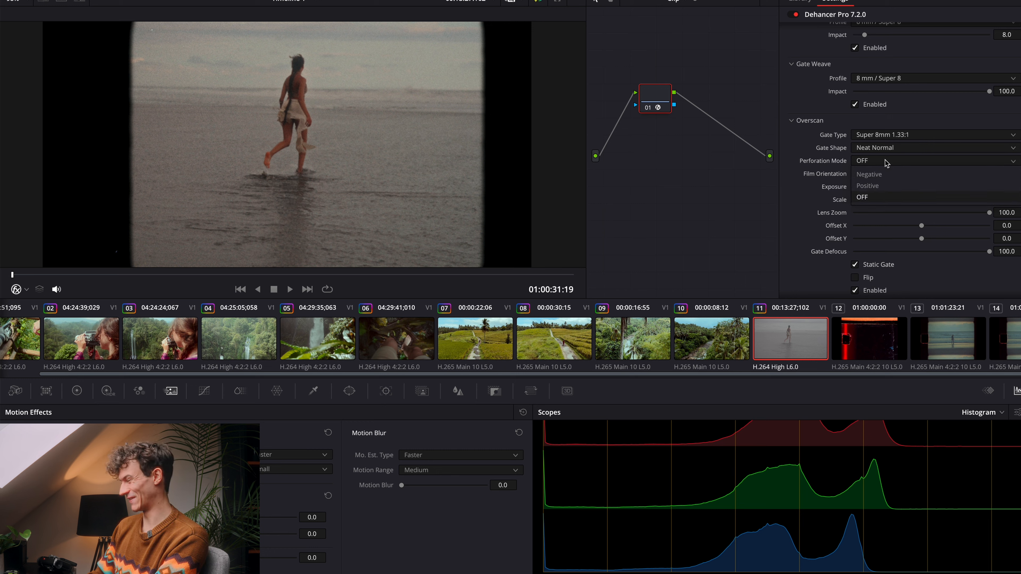
pyautogui.click(886, 178)
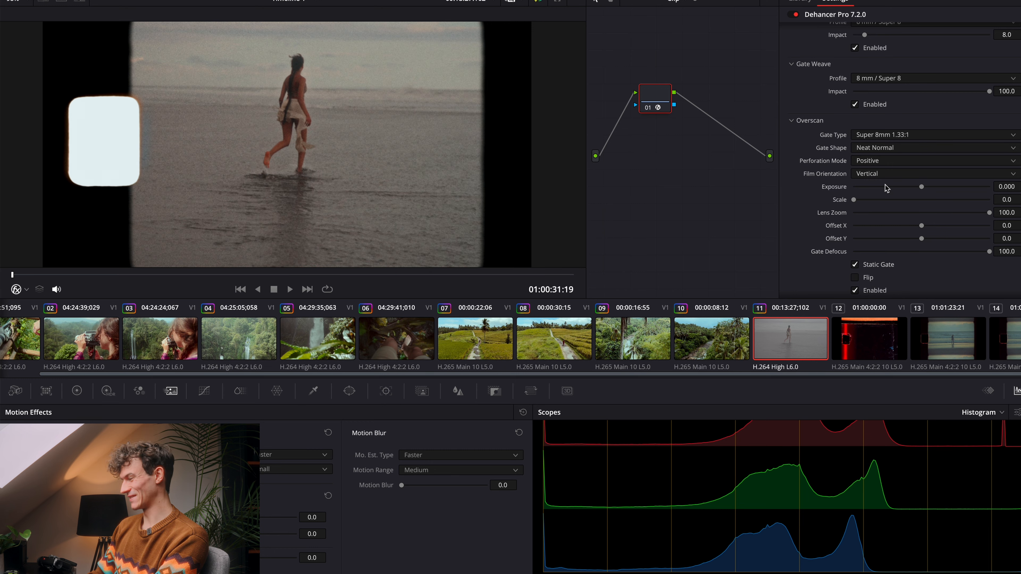
pyautogui.click(889, 165)
pyautogui.click(889, 182)
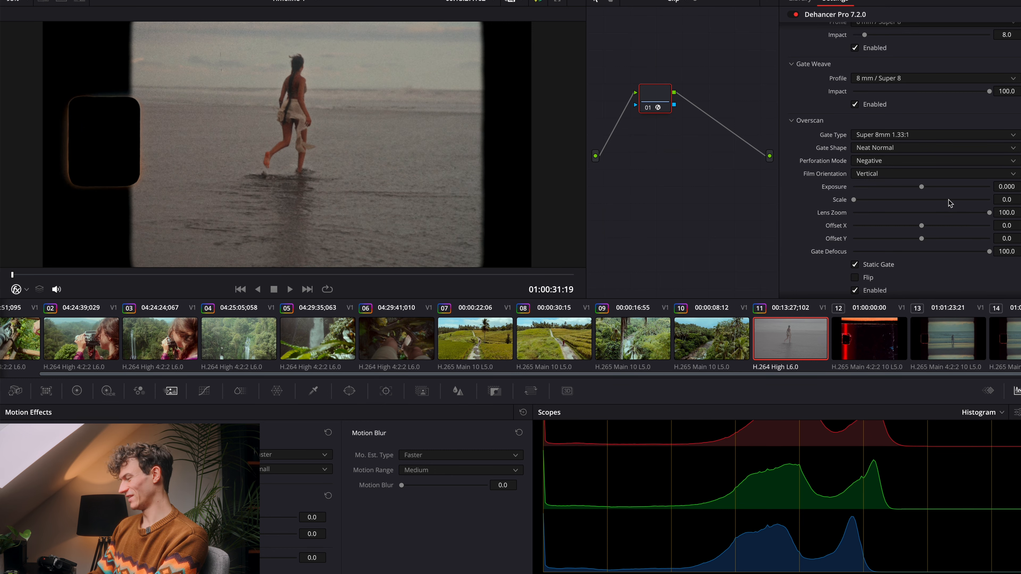
# Step: Raise the Overscan Exposure of the emulated beach clip to 1.008
pyautogui.moveTo(921, 187); pyautogui.dragTo(949, 191)
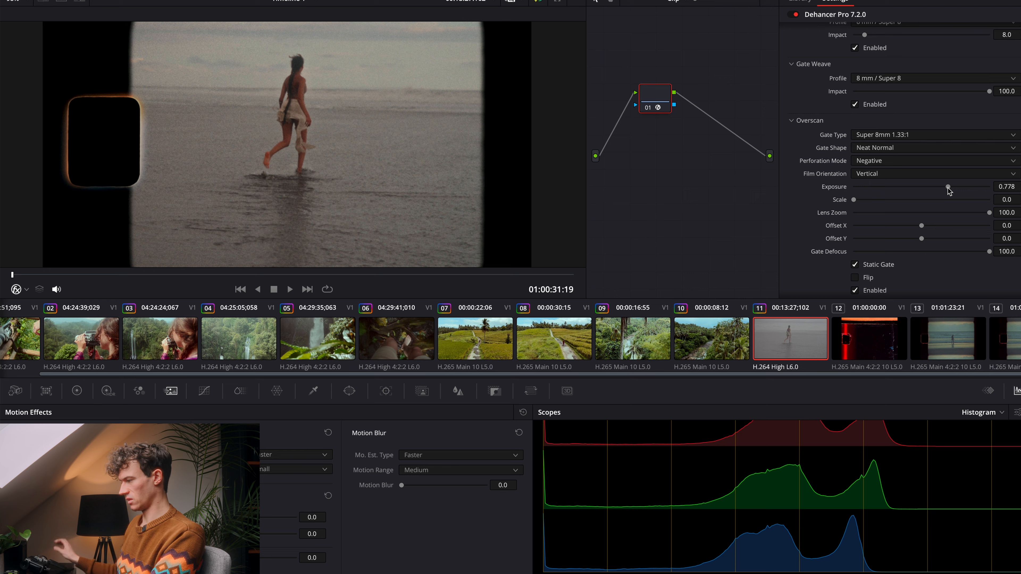
pyautogui.moveTo(948, 188); pyautogui.dragTo(955, 187)
# Step: Play the real Super 8 beach shot and the emulated clip alternately to compare the glow around their perforations
pyautogui.click(943, 335)
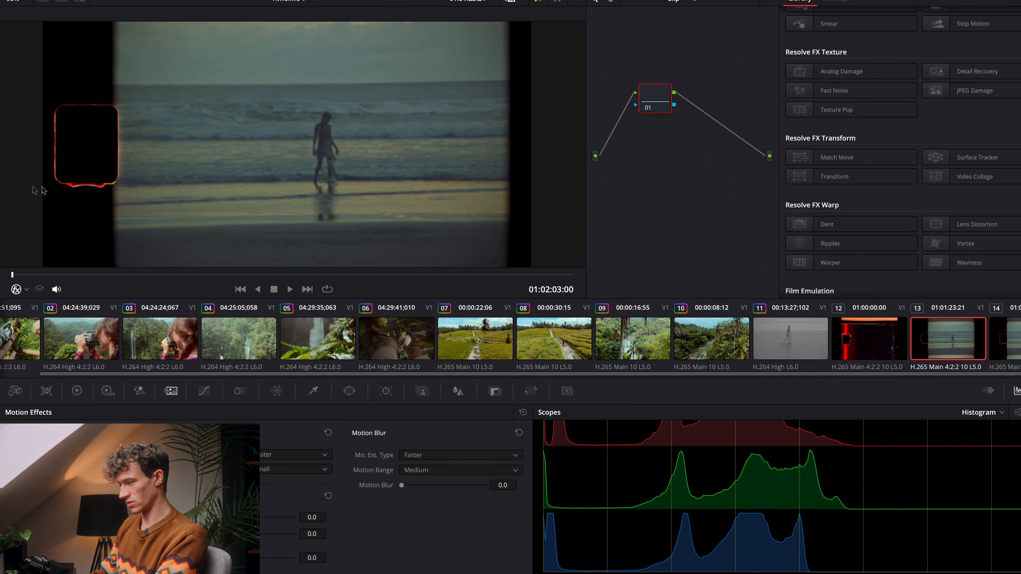
pyautogui.press('space')
pyautogui.press('space')
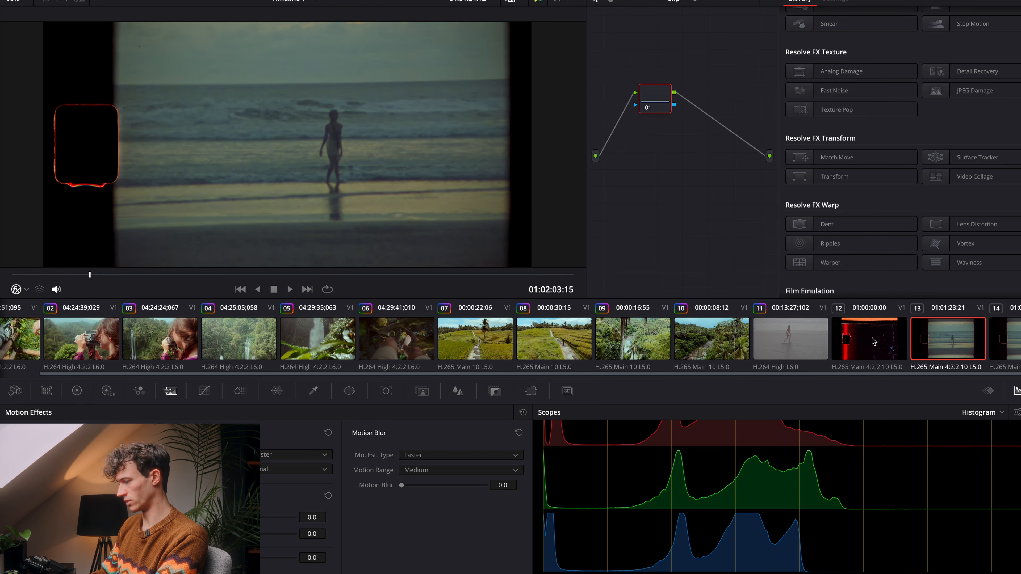
pyautogui.click(801, 345)
pyautogui.press('space')
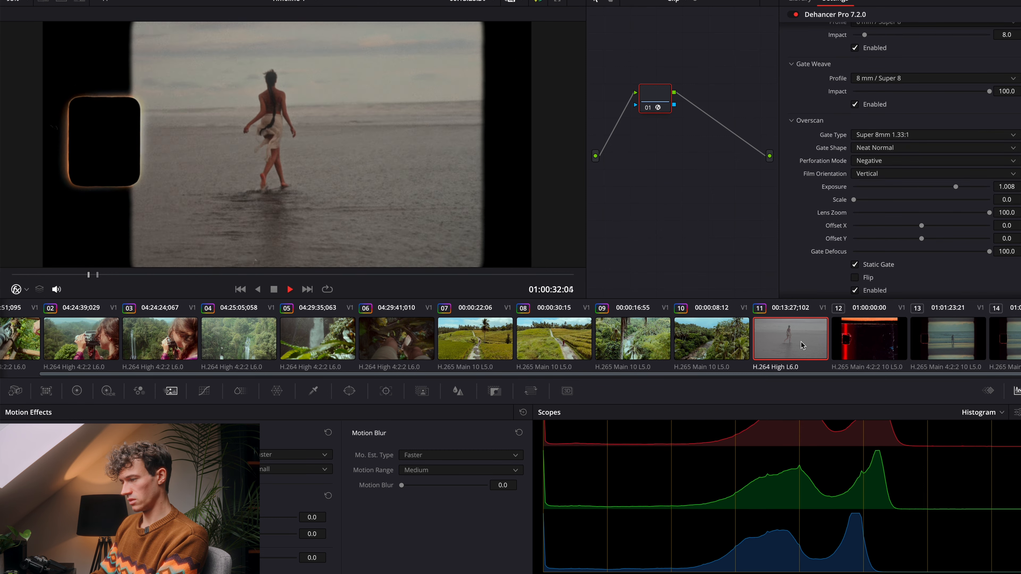
pyautogui.press('space')
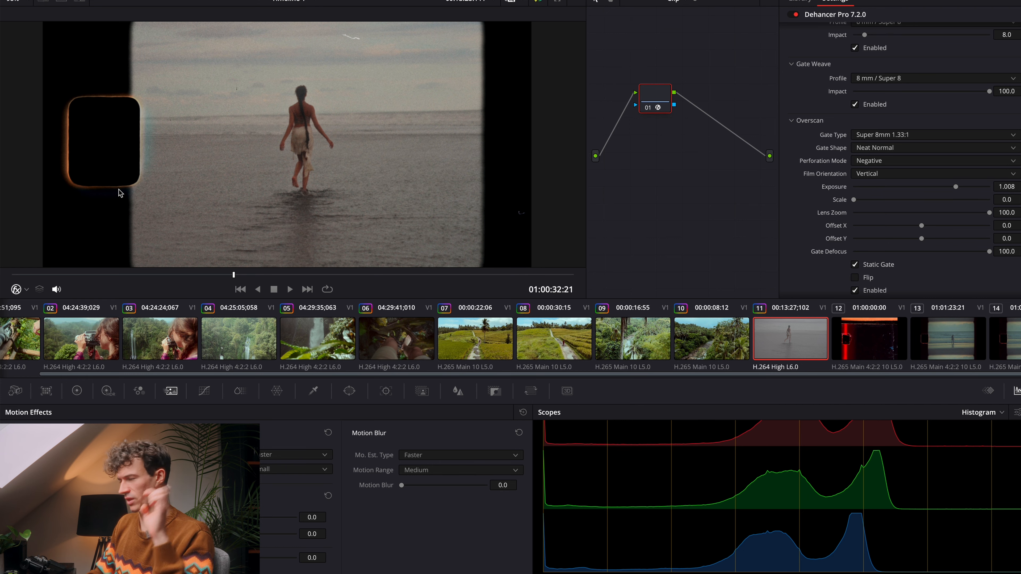
pyautogui.click(942, 338)
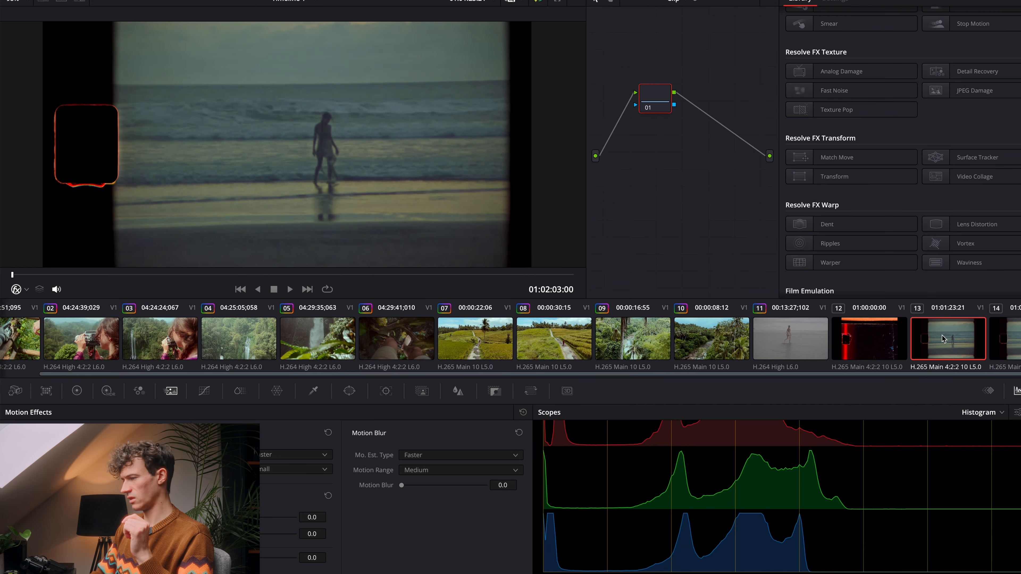
pyautogui.press('space')
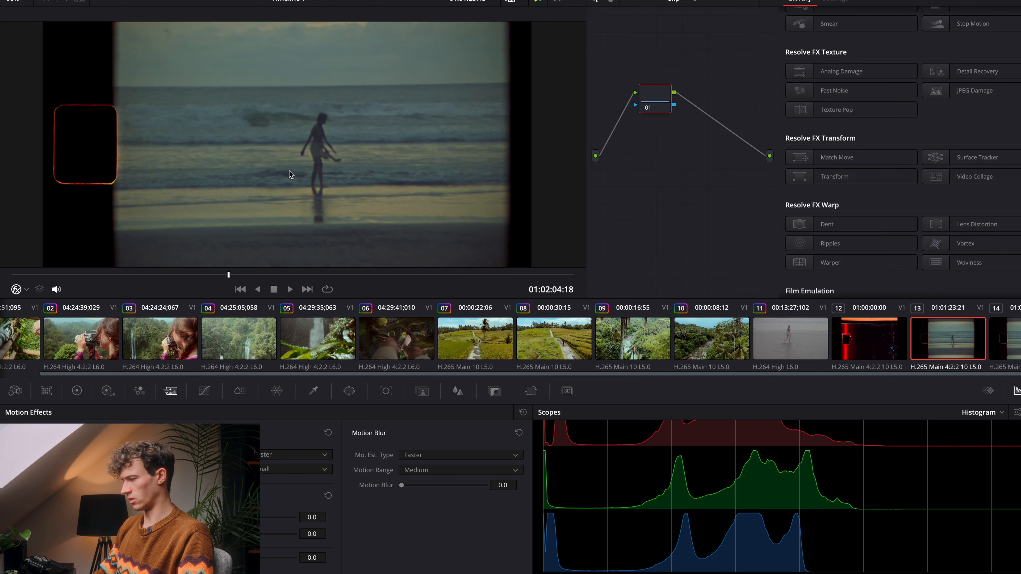
pyautogui.click(887, 336)
pyautogui.click(794, 345)
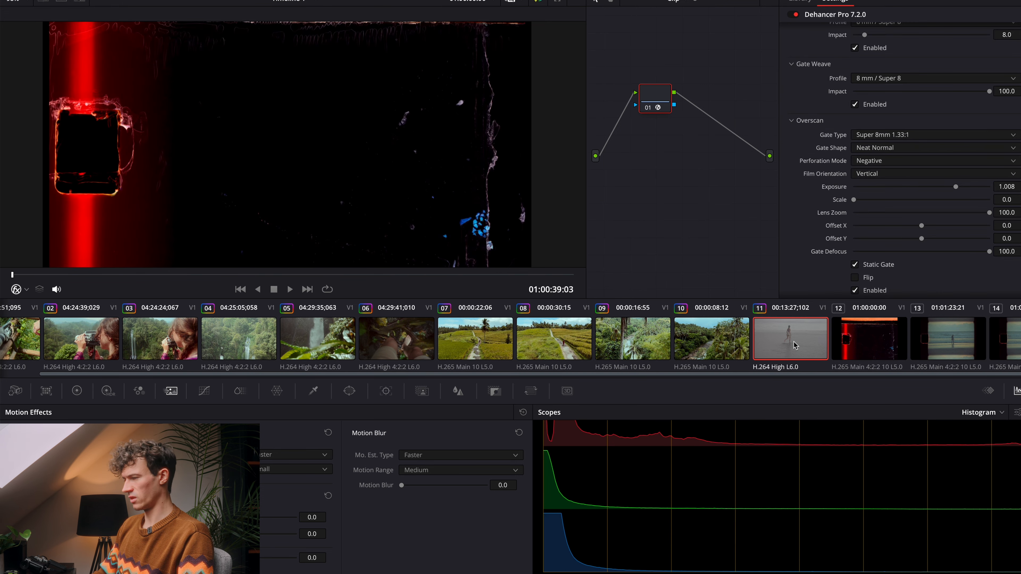
pyautogui.press('space')
pyautogui.press('space')
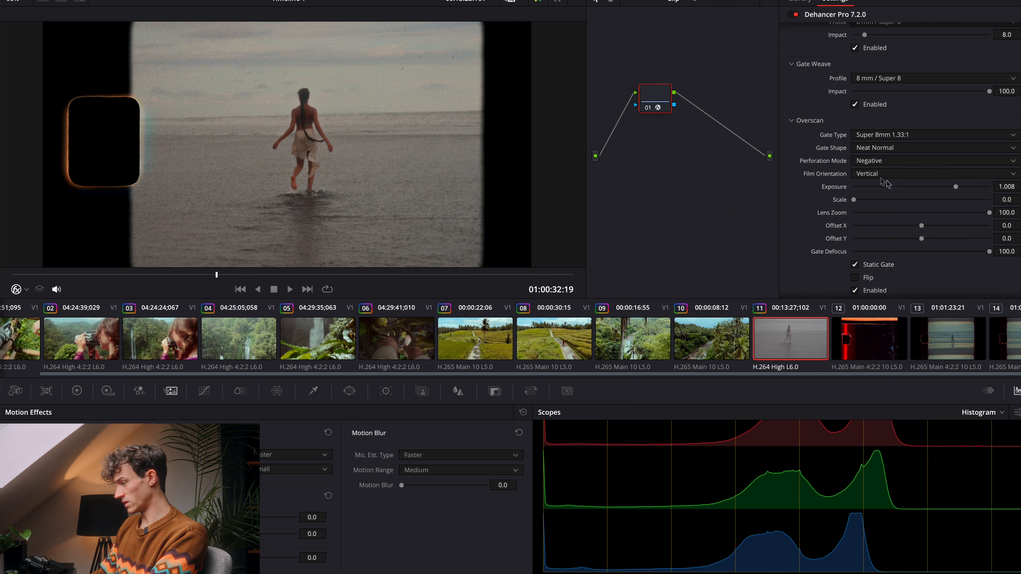
# Step: Try the Horizontal film orientation in Overscan, and return Film Orientation to Vertical
pyautogui.click(914, 172)
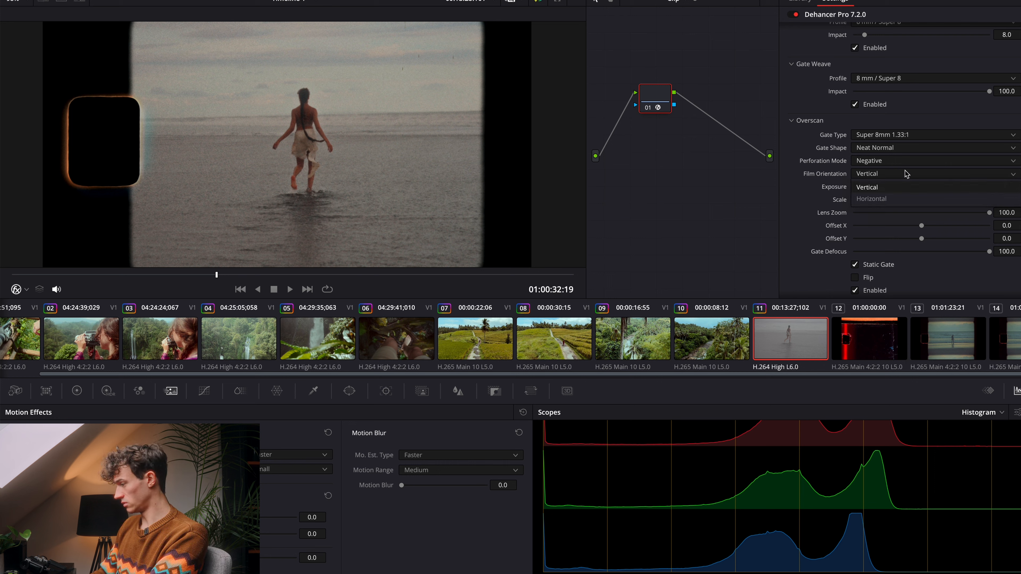
pyautogui.click(891, 196)
pyautogui.click(883, 175)
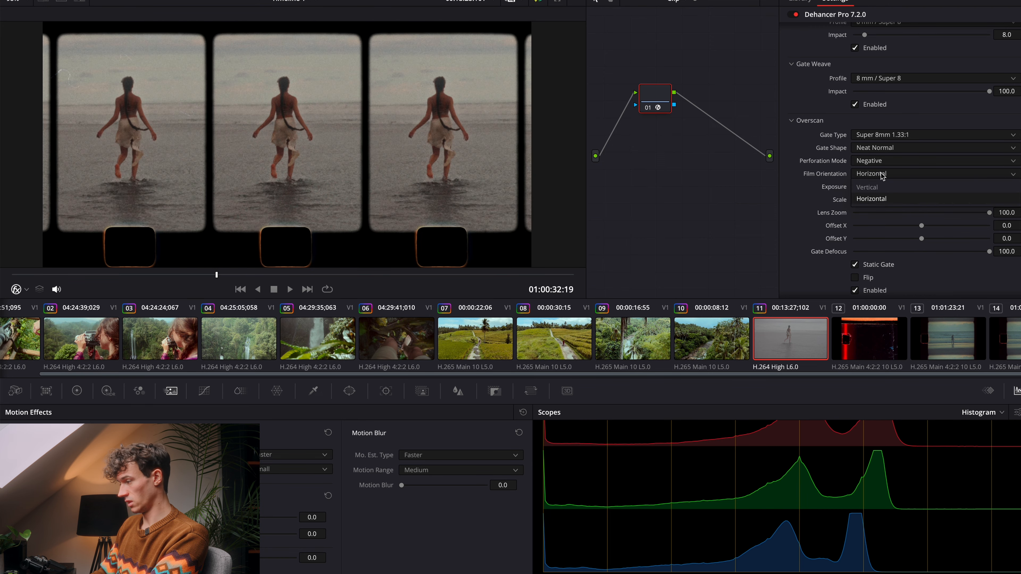
pyautogui.click(882, 188)
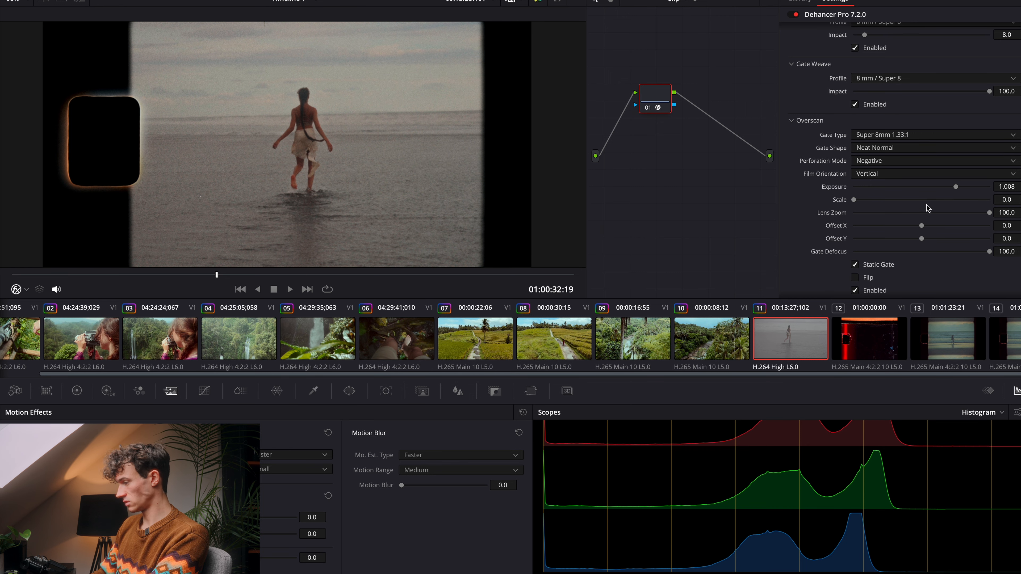
# Step: Keep Overscan Lens Zoom at 100, try Flip to mirror the gate, and turn Flip off again
pyautogui.moveTo(989, 213)
pyautogui.mouseDown()
pyautogui.moveTo(773, 216)
pyautogui.moveTo(1003, 203)
pyautogui.moveTo(1005, 212)
pyautogui.mouseUp()
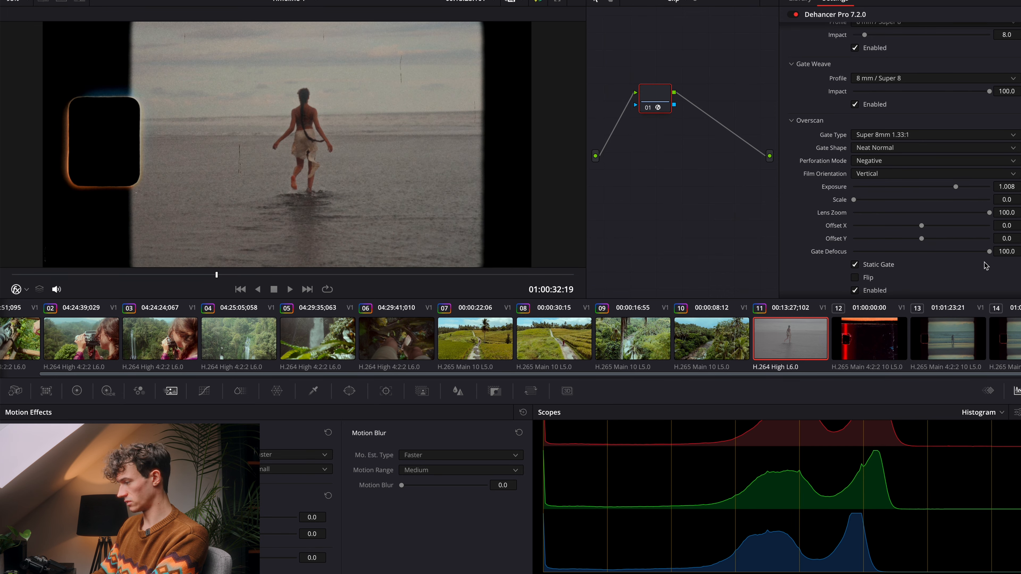
pyautogui.scroll(-5, 925, 284)
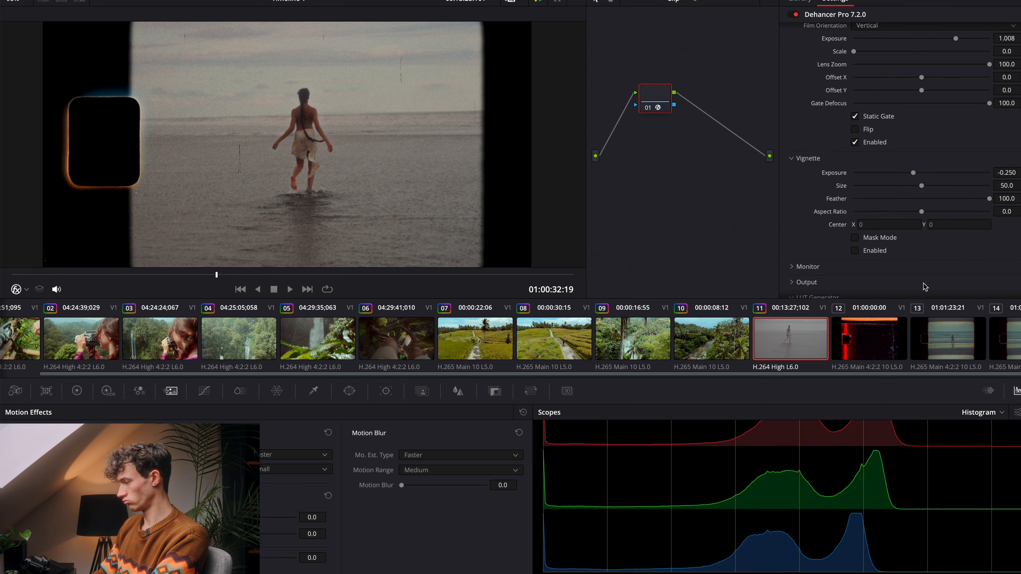
pyautogui.click(855, 129)
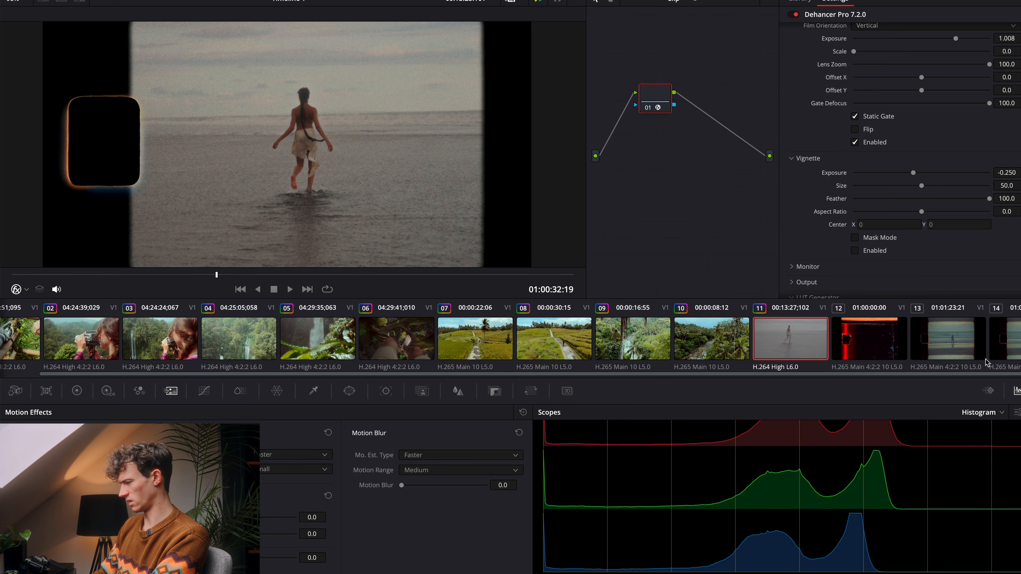
# Step: Play the real Super 8 beach shot to examine how its gate edges move, and return to the emulated clip
pyautogui.click(934, 338)
pyautogui.press('space')
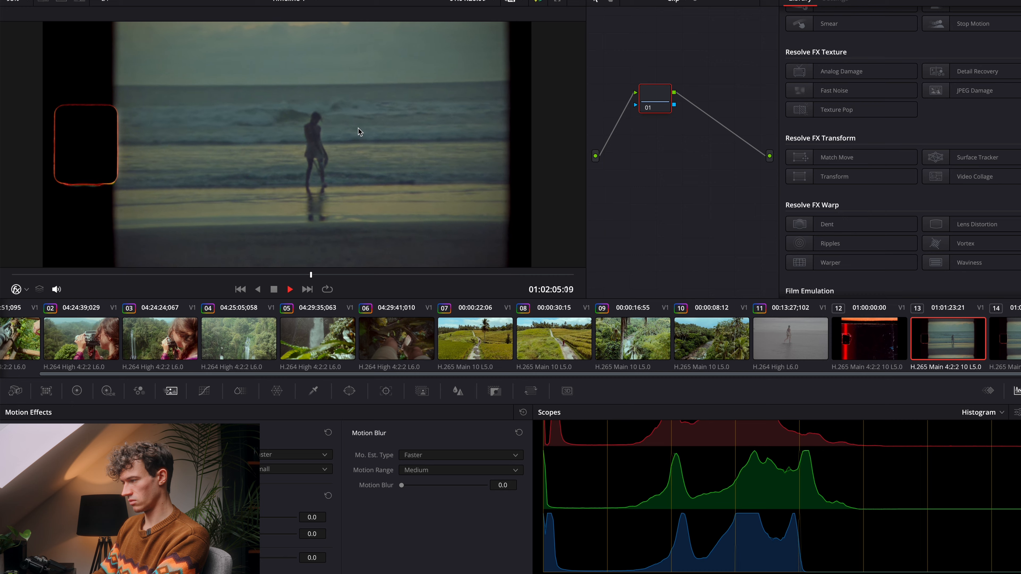
pyautogui.press('space')
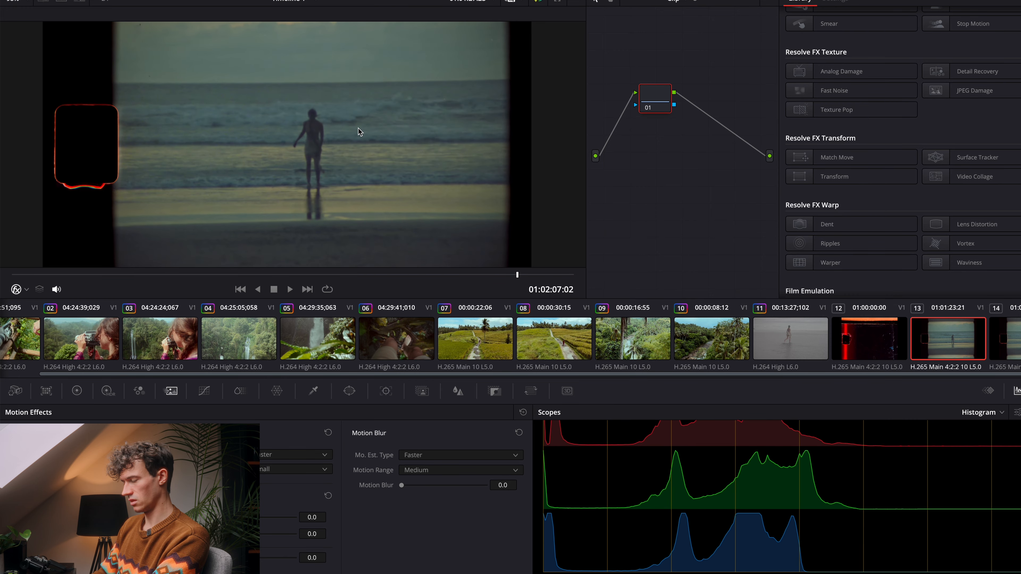
pyautogui.click(799, 339)
# Step: Try playing the emulated beach clip with Static Gate disabled in Overscan, and enable Static Gate again
pyautogui.scroll(-5, 867, 176)
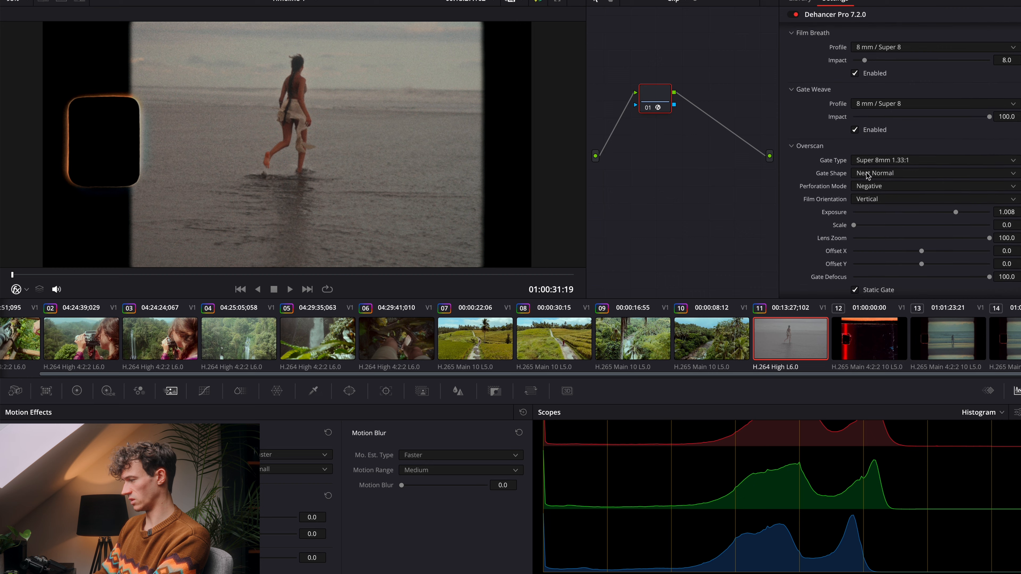
pyautogui.scroll(5, 866, 176)
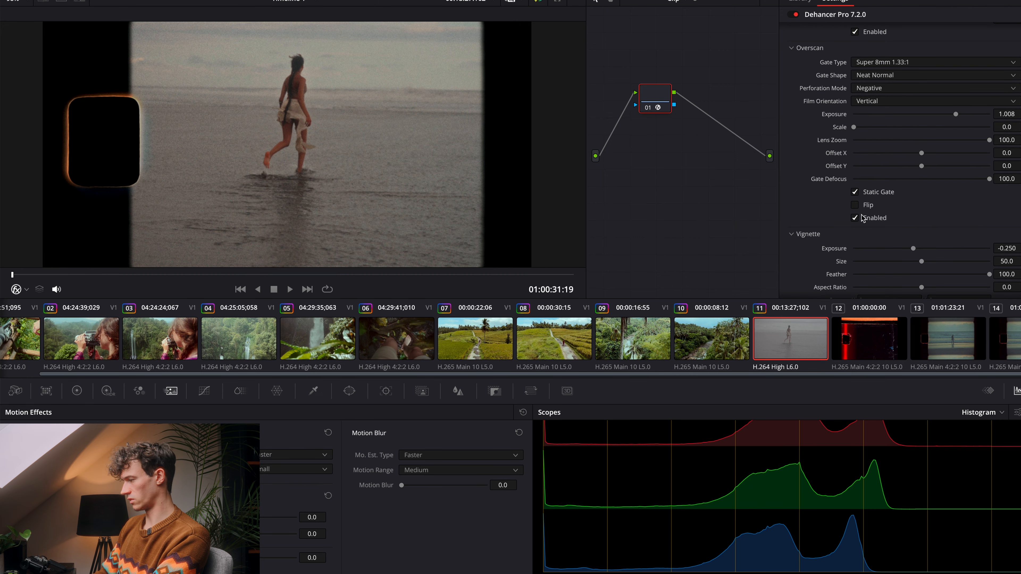
pyautogui.click(855, 193)
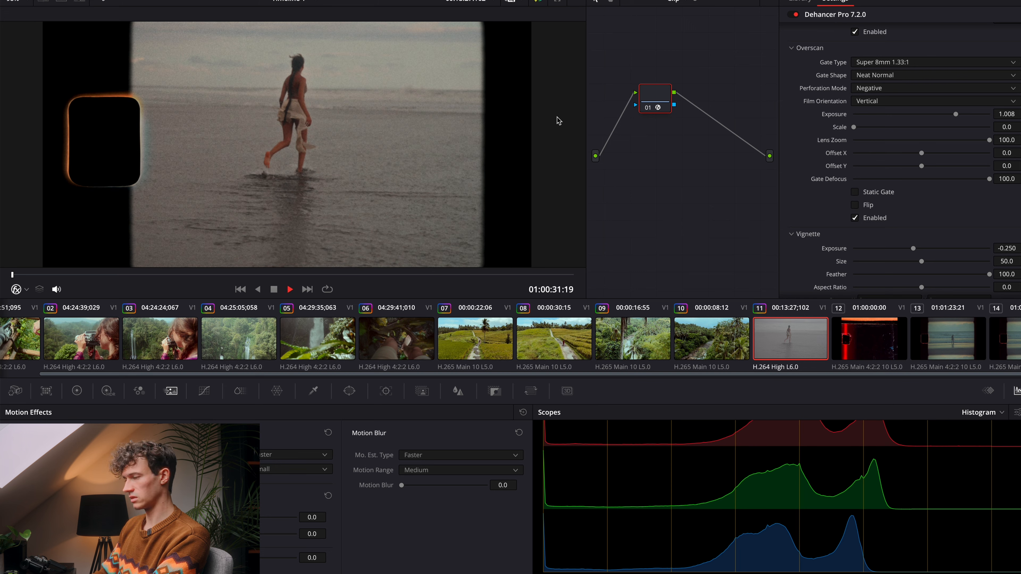
pyautogui.press('space')
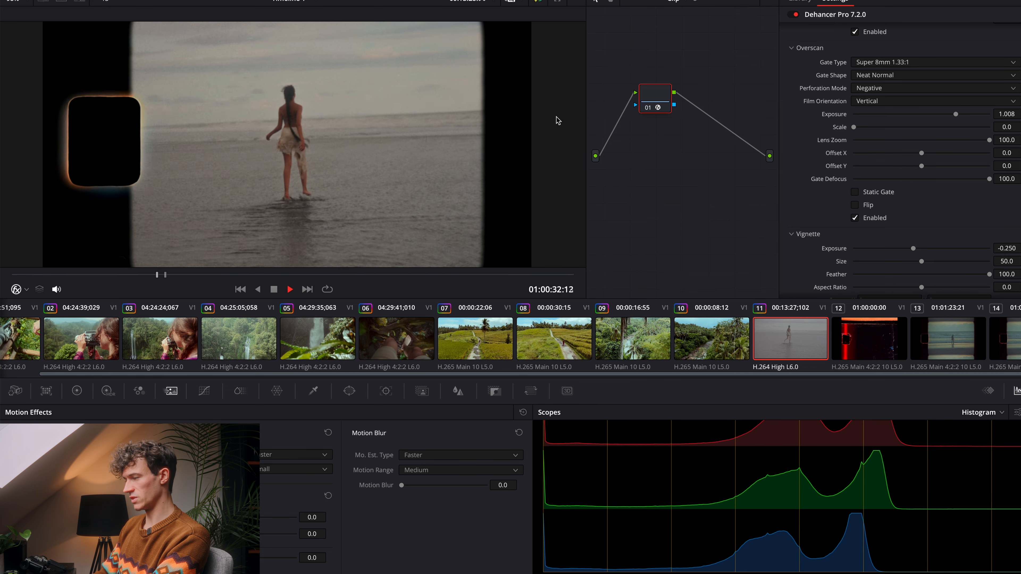
pyautogui.press('space')
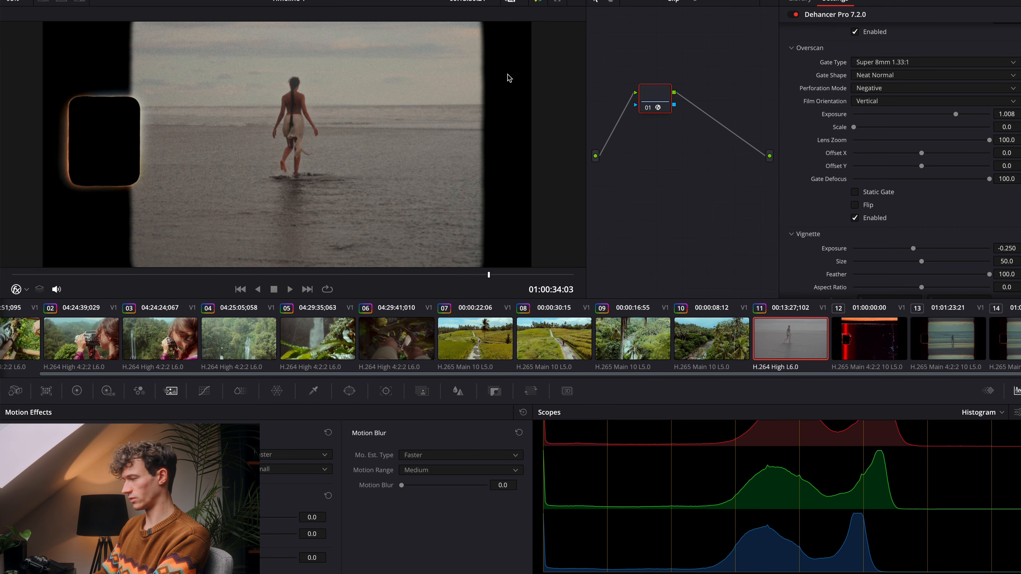
pyautogui.click(855, 192)
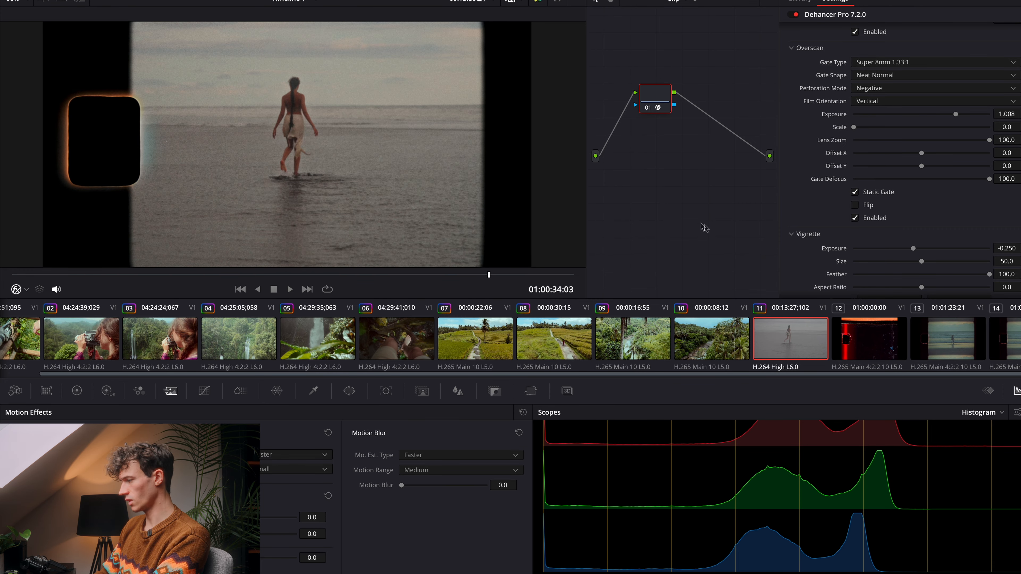
# Step: Enable the Vignette on the emulated beach clip with Exposure -0.396, Size 47.3 and Feather 89.3
pyautogui.scroll(-6, 865, 243)
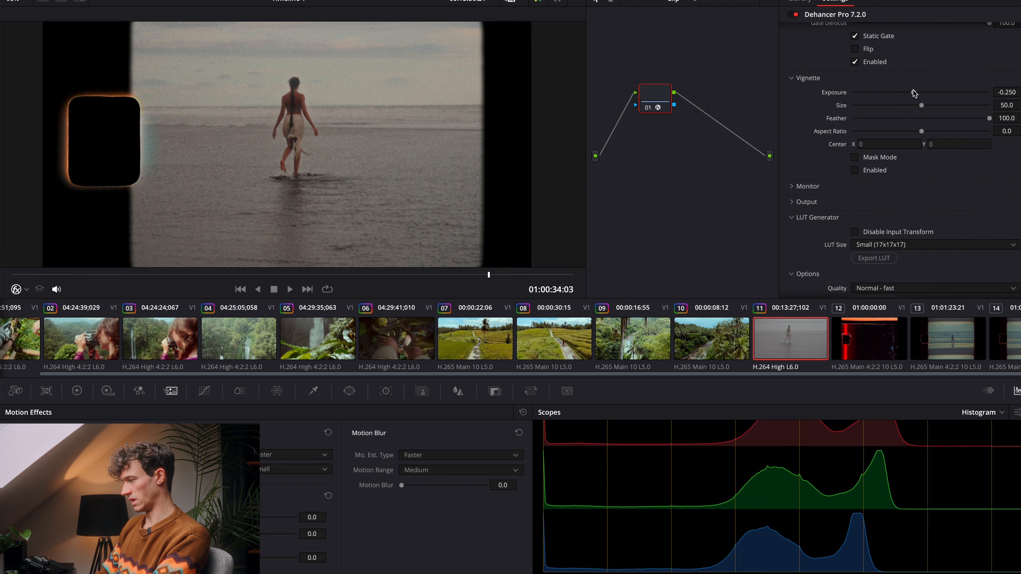
pyautogui.moveTo(914, 93); pyautogui.dragTo(976, 118)
pyautogui.moveTo(931, 93); pyautogui.dragTo(933, 96)
pyautogui.click(857, 170)
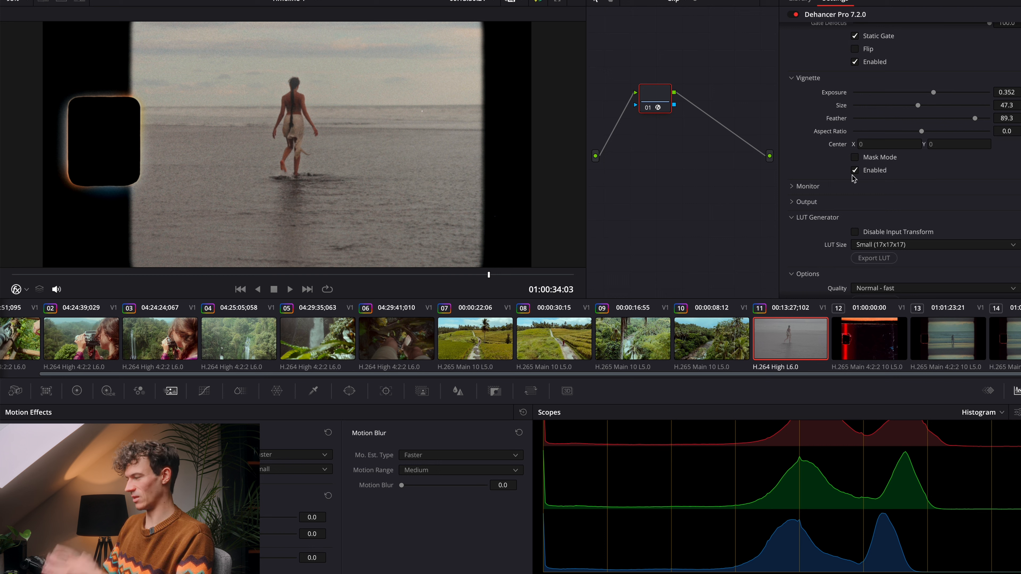
pyautogui.moveTo(933, 93); pyautogui.dragTo(912, 93)
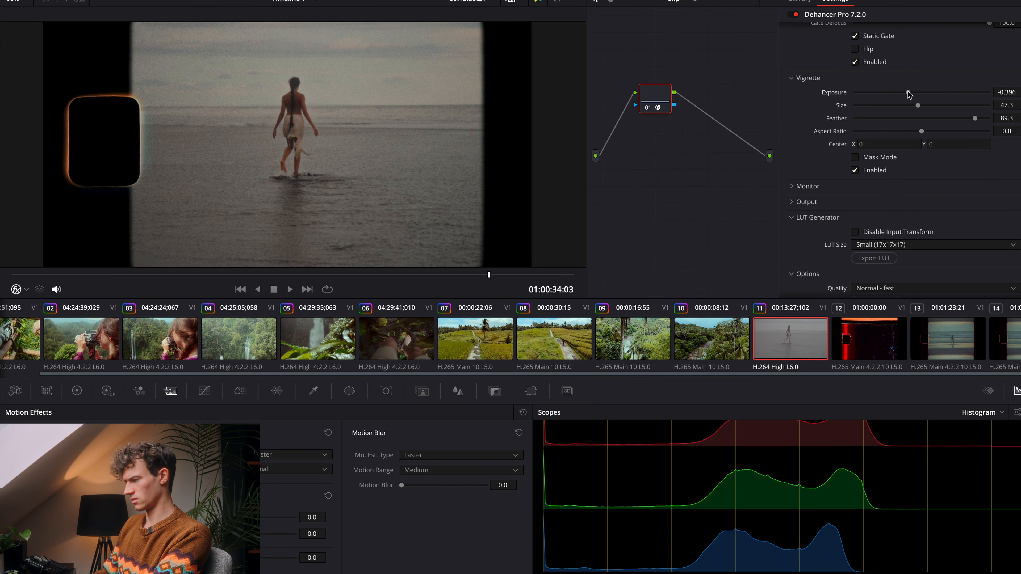
# Step: Set the emulated beach clip's Vignette Exposure to -0.534, comparing it with the real Super 8 beach shot before and after
pyautogui.click(954, 325)
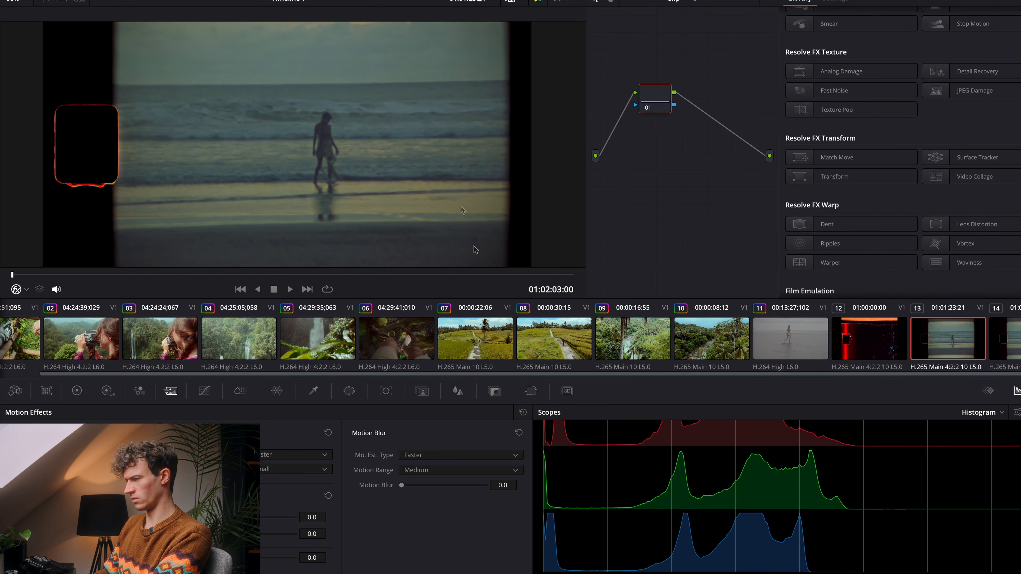
pyautogui.click(800, 342)
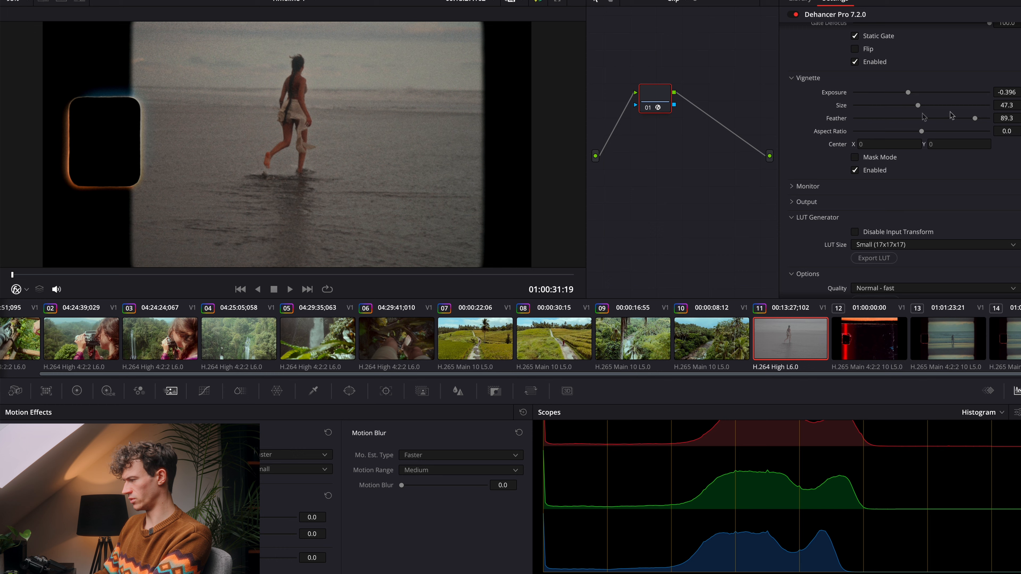
pyautogui.moveTo(908, 92)
pyautogui.mouseDown()
pyautogui.moveTo(886, 92)
pyautogui.moveTo(903, 91)
pyautogui.mouseUp()
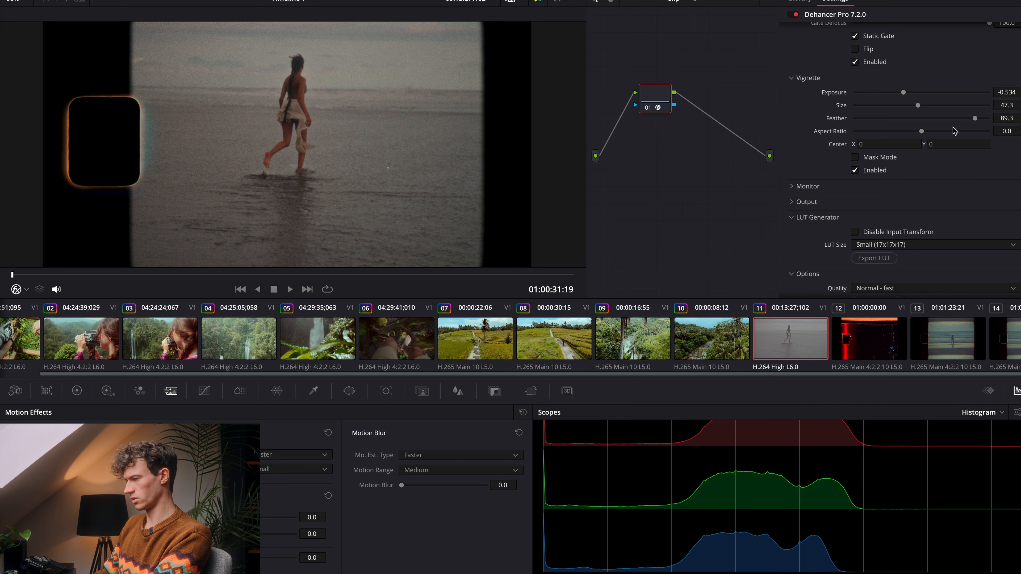
pyautogui.click(952, 330)
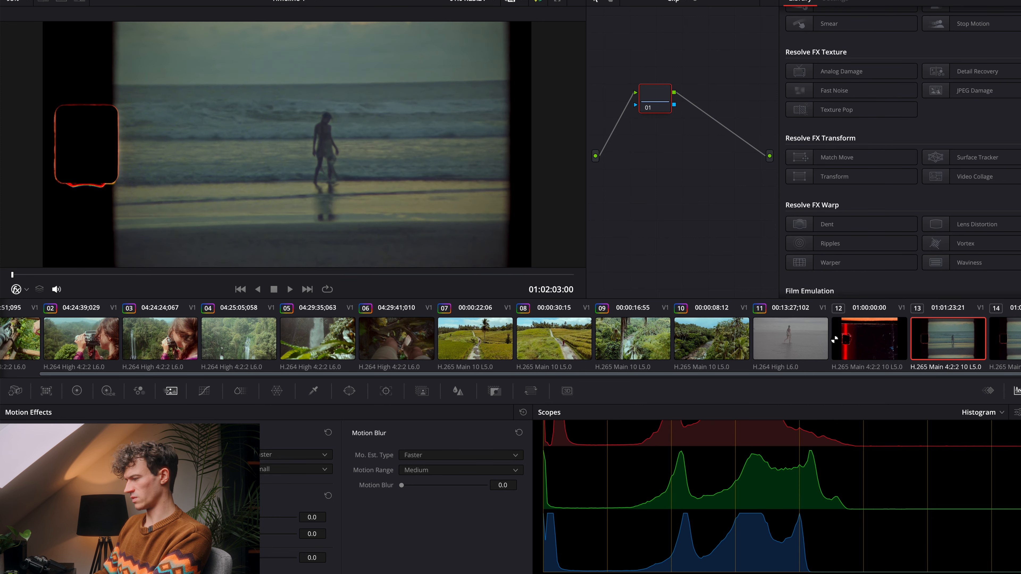
pyautogui.click(809, 334)
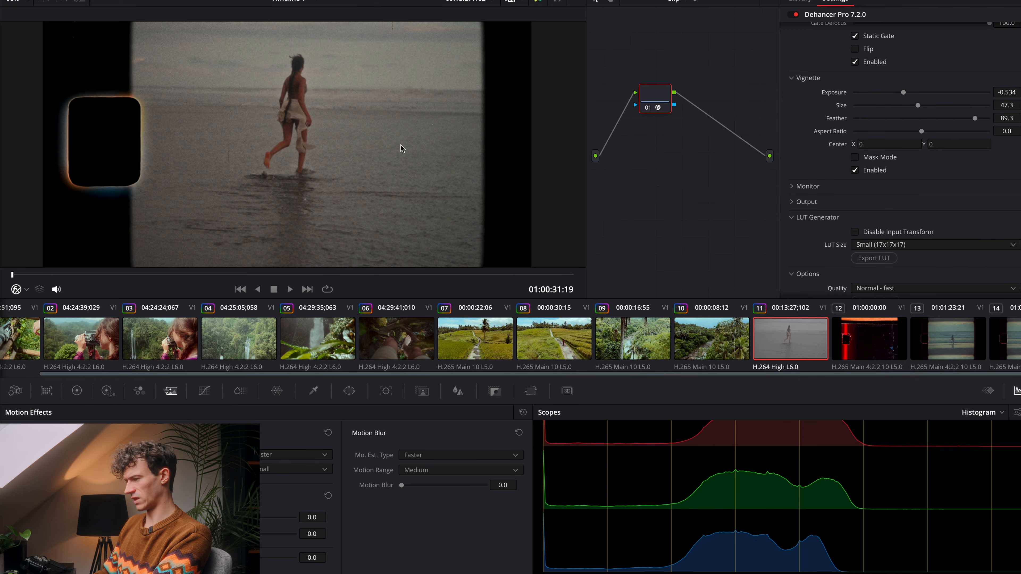
# Step: Set Temperature Comp. to -11.5 and Tint Comp. to -19.8, and compare against playback of the real Super 8 beach shot
pyautogui.scroll(15, 942, 185)
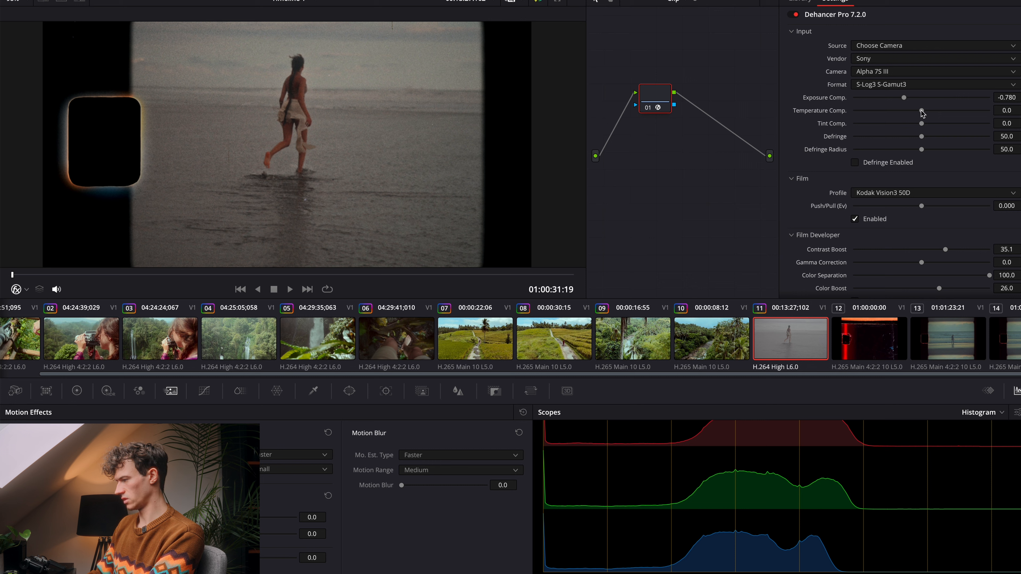
pyautogui.moveTo(922, 112)
pyautogui.mouseDown()
pyautogui.moveTo(905, 112)
pyautogui.moveTo(917, 125)
pyautogui.moveTo(908, 124)
pyautogui.mouseUp()
pyautogui.click(956, 345)
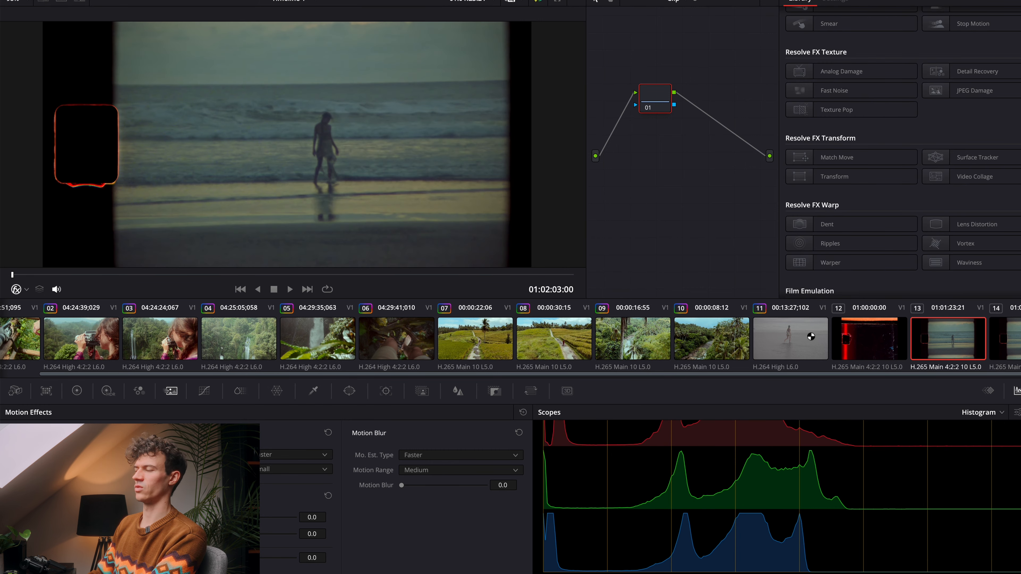
pyautogui.press('space')
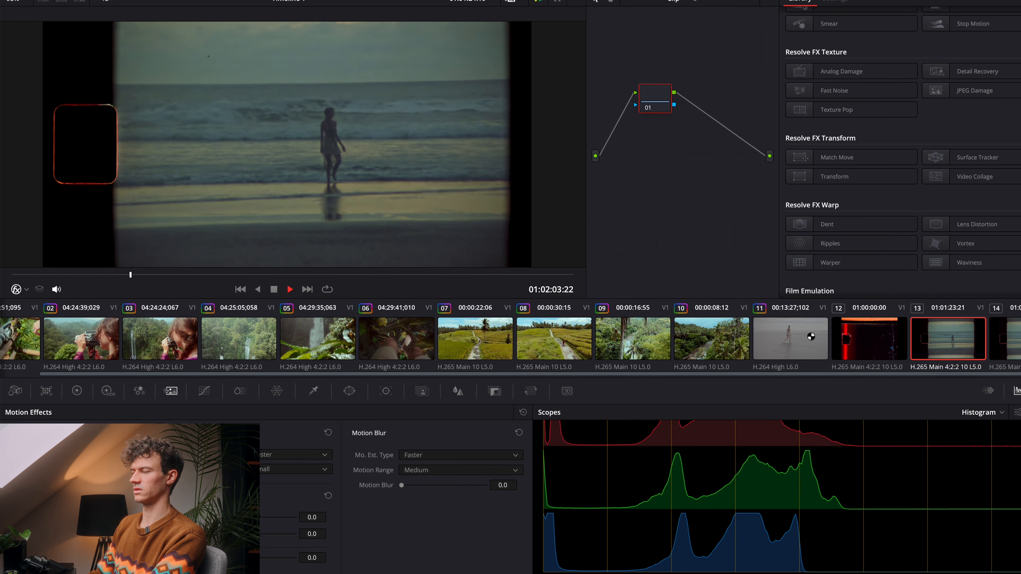
pyautogui.press('space')
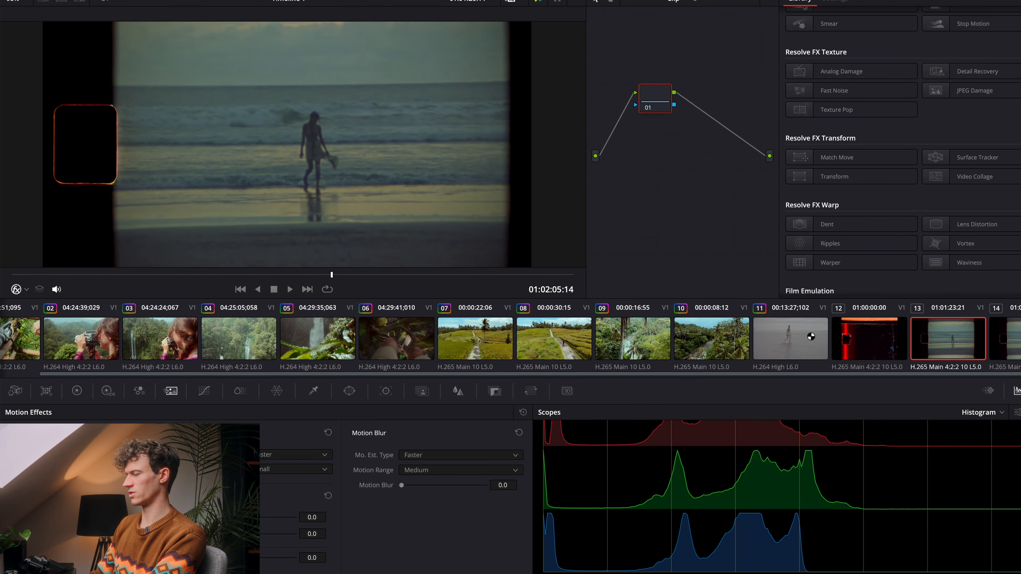
pyautogui.click(811, 337)
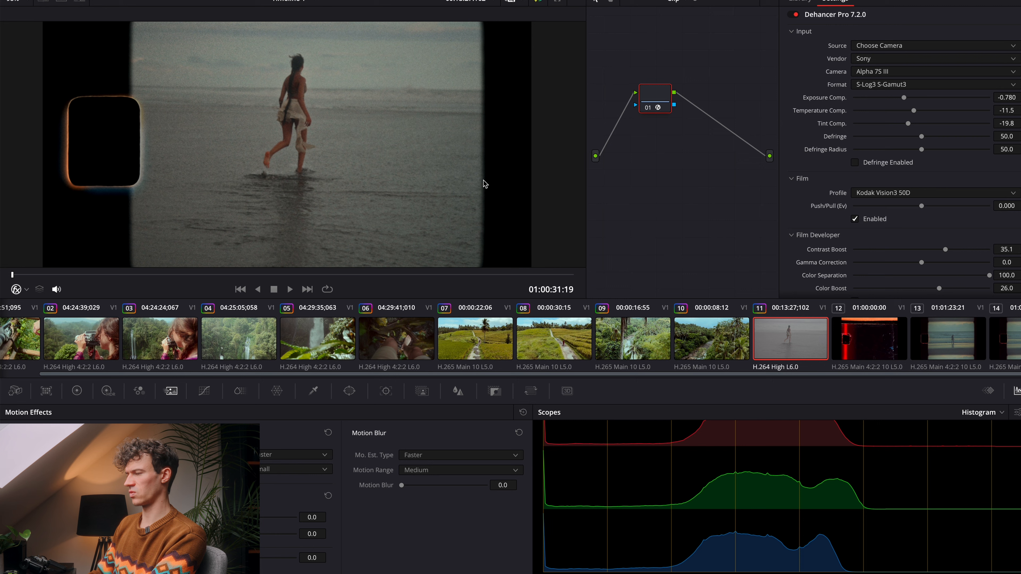
# Step: Set the emulated beach clip's Exposure Comp. to -0.894 and its Film Developer Color Boost to 29.8
pyautogui.scroll(-2, 923, 150)
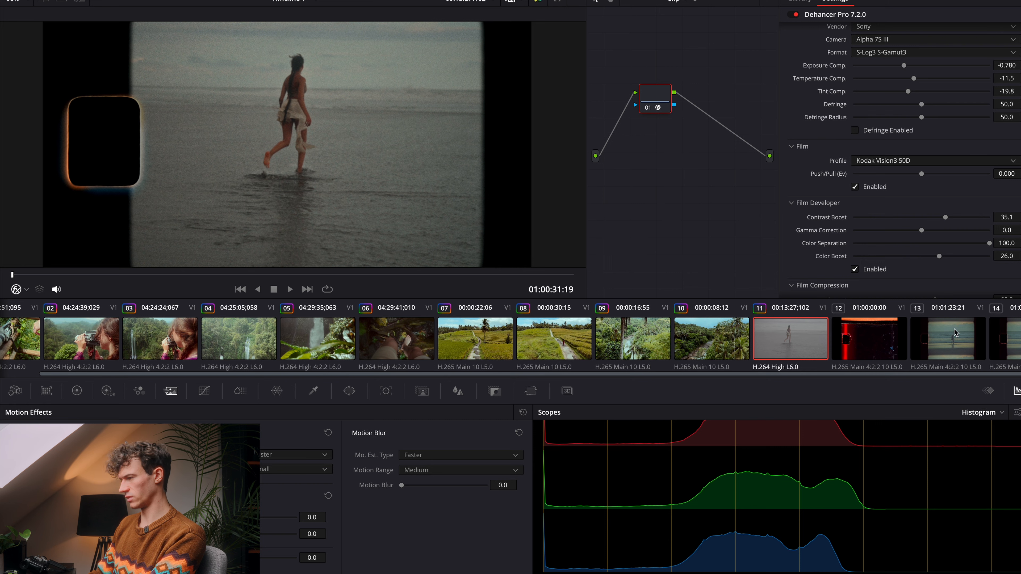
pyautogui.moveTo(904, 66); pyautogui.dragTo(901, 68)
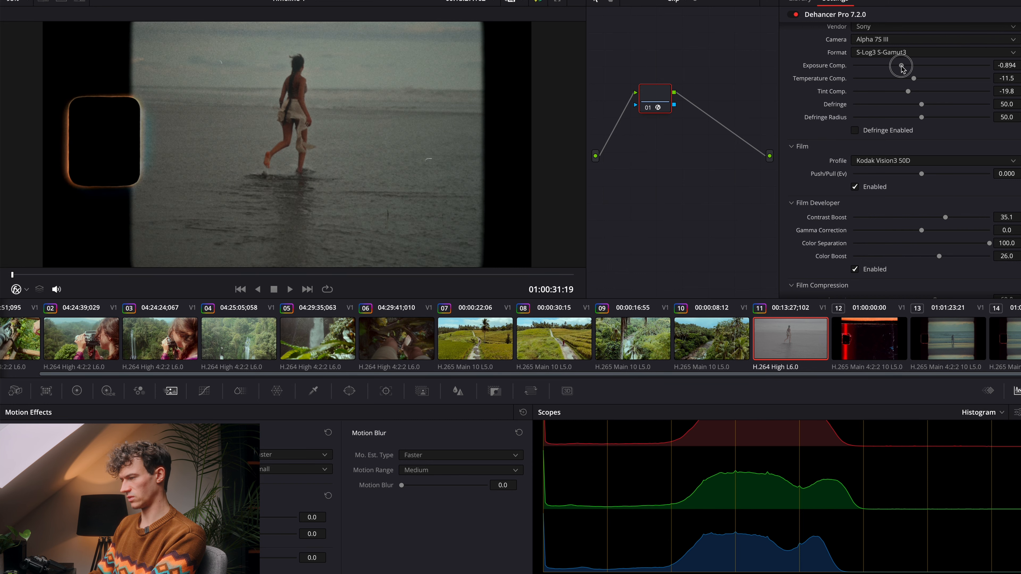
pyautogui.scroll(-5, 890, 159)
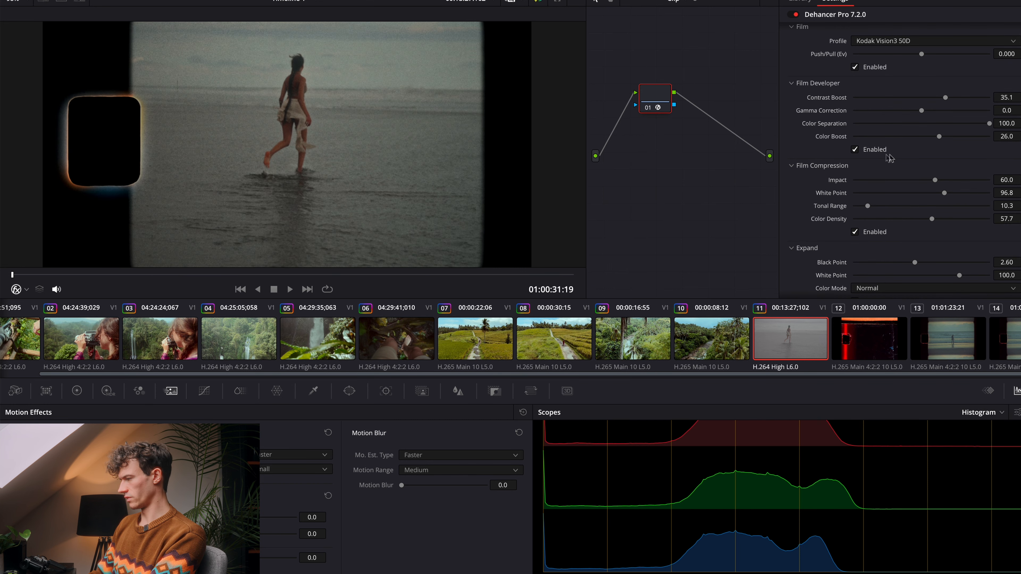
pyautogui.scroll(-2, 897, 155)
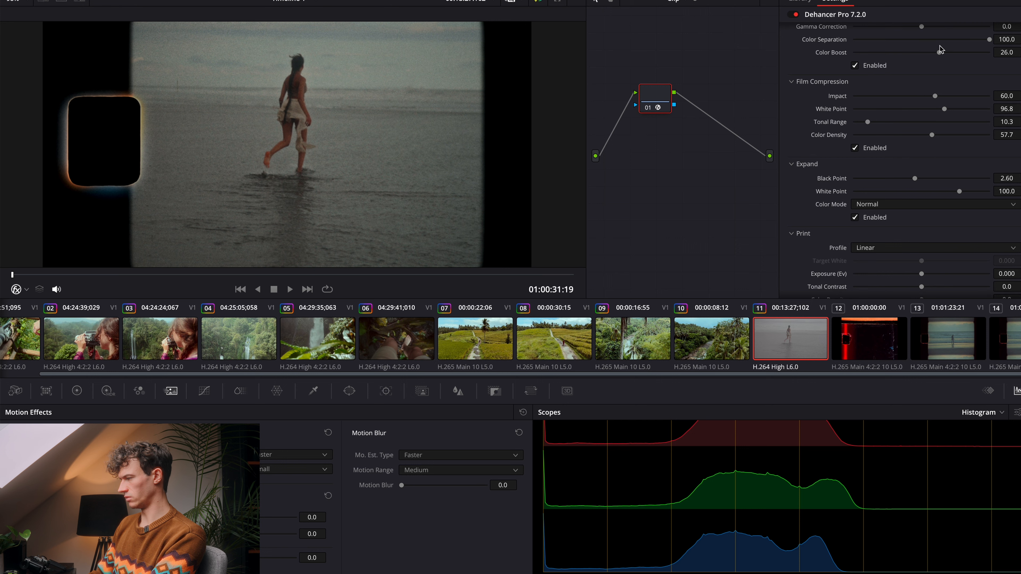
pyautogui.moveTo(940, 49); pyautogui.dragTo(943, 55)
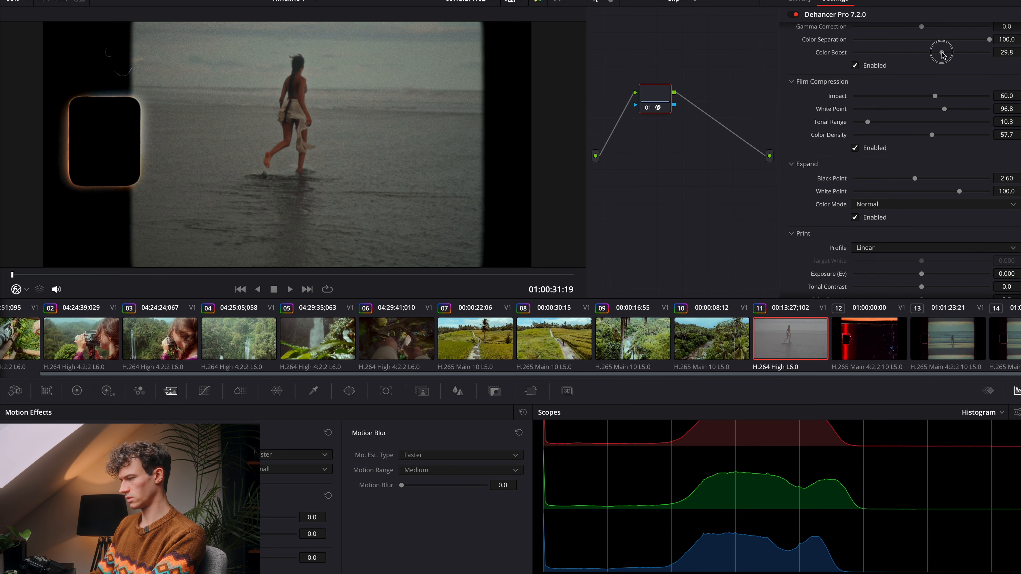
# Step: Set the 8 mm / Super 8 Bloom Amplify to 100 on the emulated beach clip
pyautogui.scroll(-10, 893, 149)
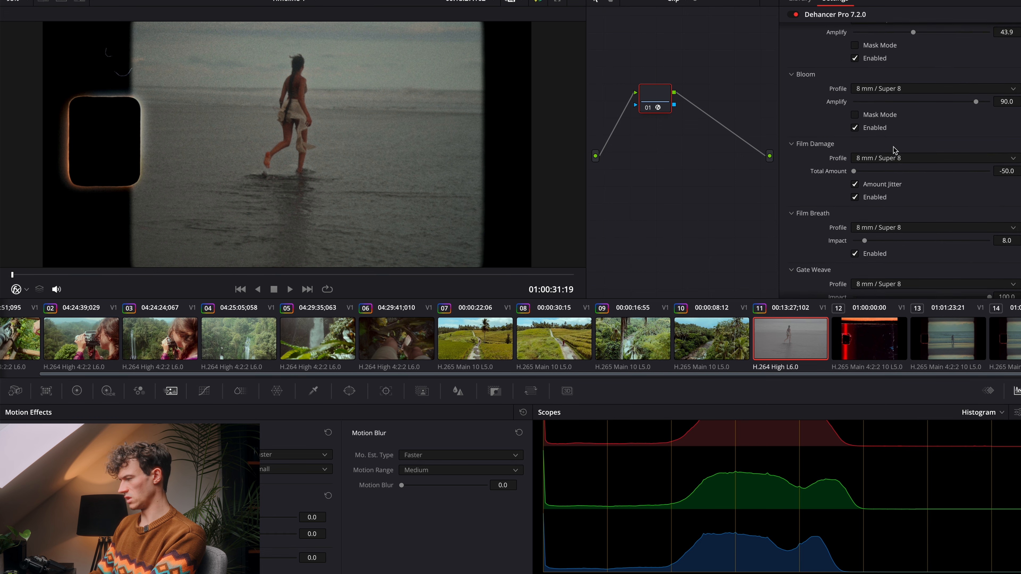
pyautogui.scroll(-2, 893, 149)
pyautogui.scroll(-5, 893, 149)
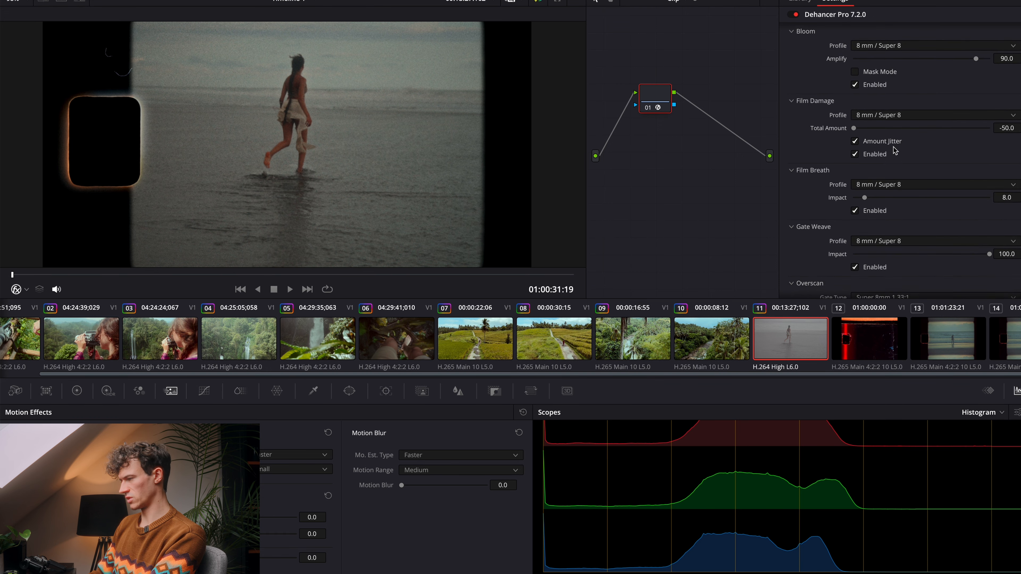
pyautogui.scroll(-7, 893, 150)
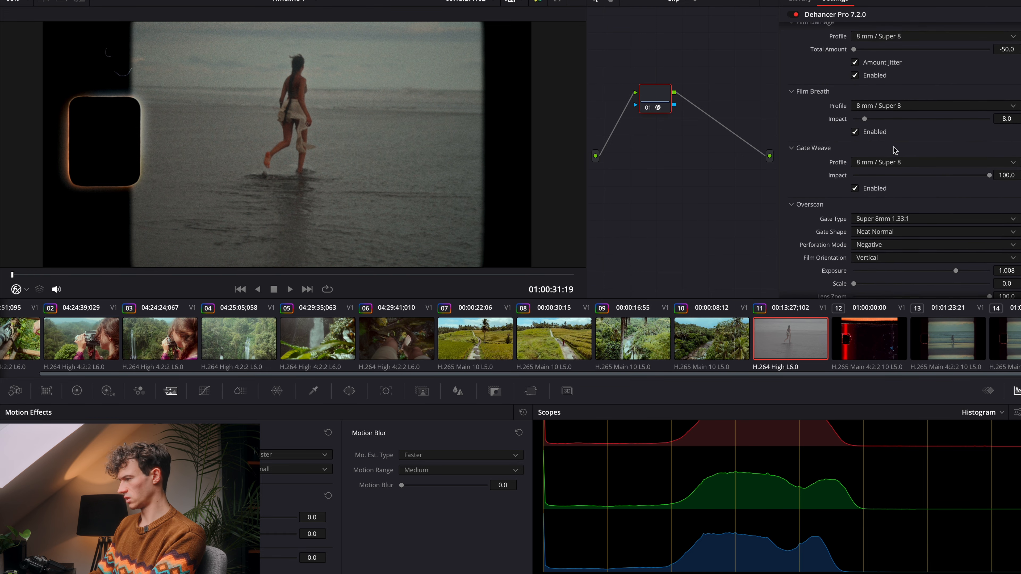
pyautogui.scroll(18, 893, 150)
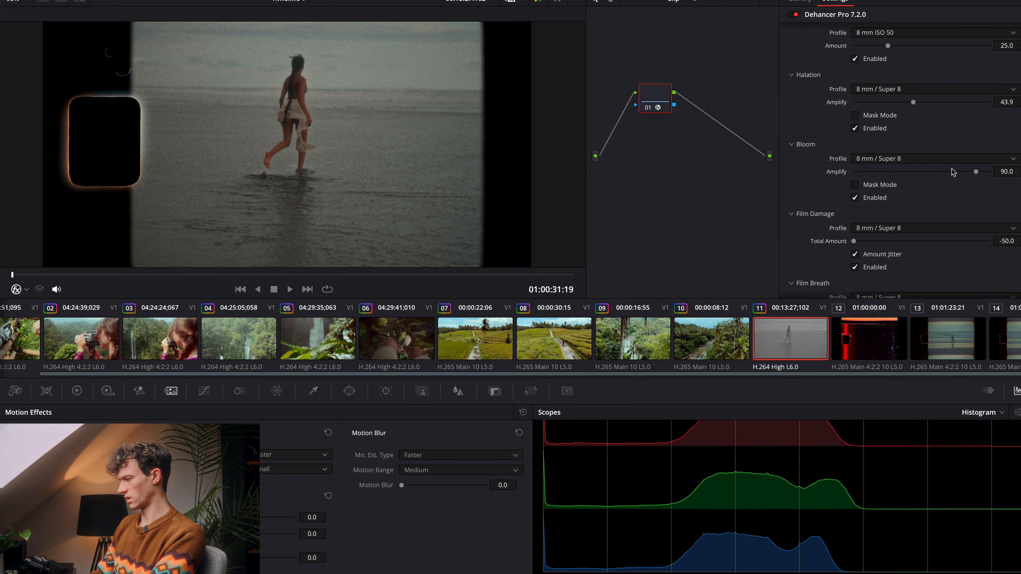
pyautogui.moveTo(972, 169); pyautogui.dragTo(1003, 168)
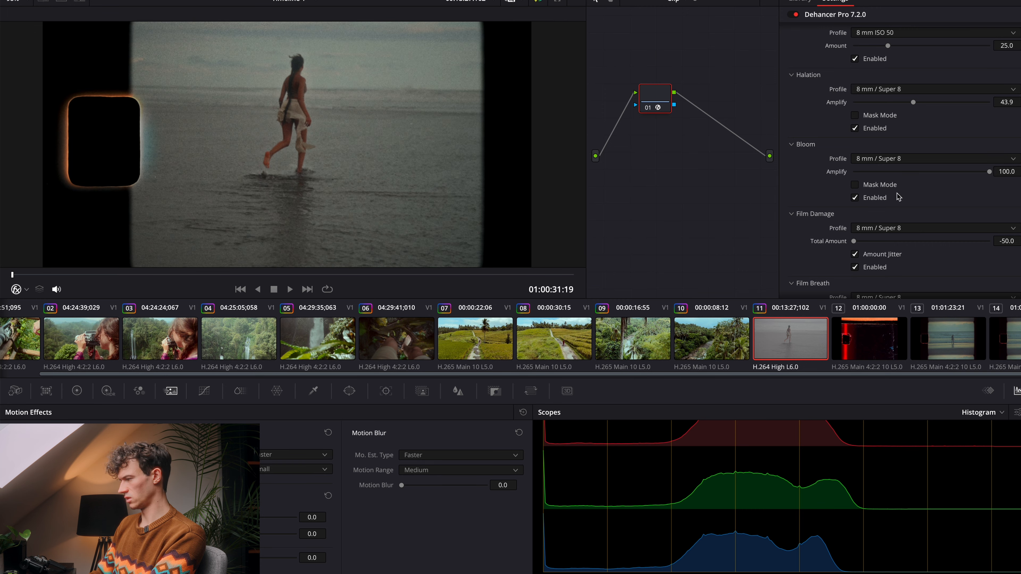
# Step: Review the emulated clip's Dehancer settings from Input and Film through Print, Color Head, Overscan and Vignette
pyautogui.scroll(15, 898, 196)
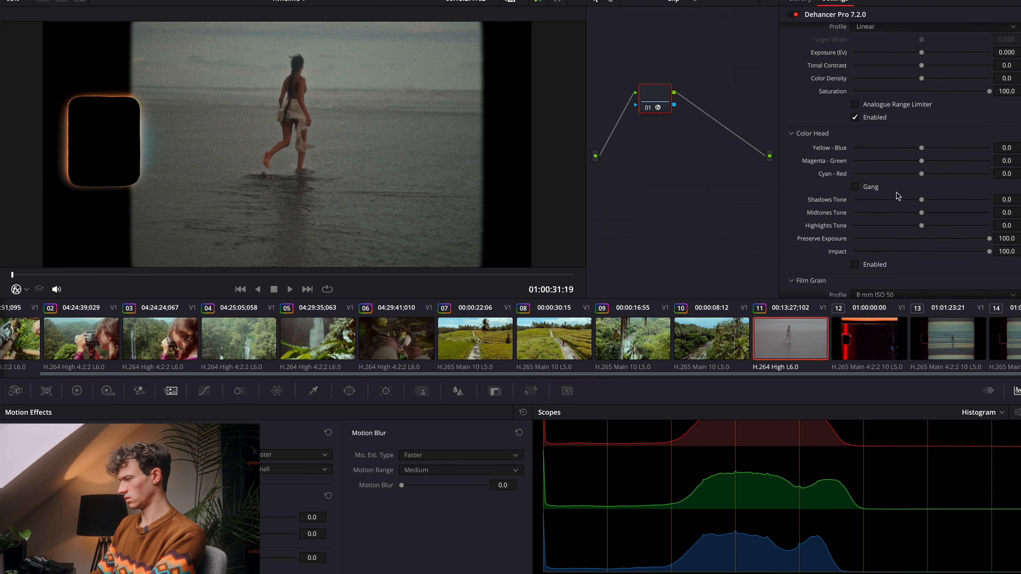
pyautogui.scroll(6, 898, 197)
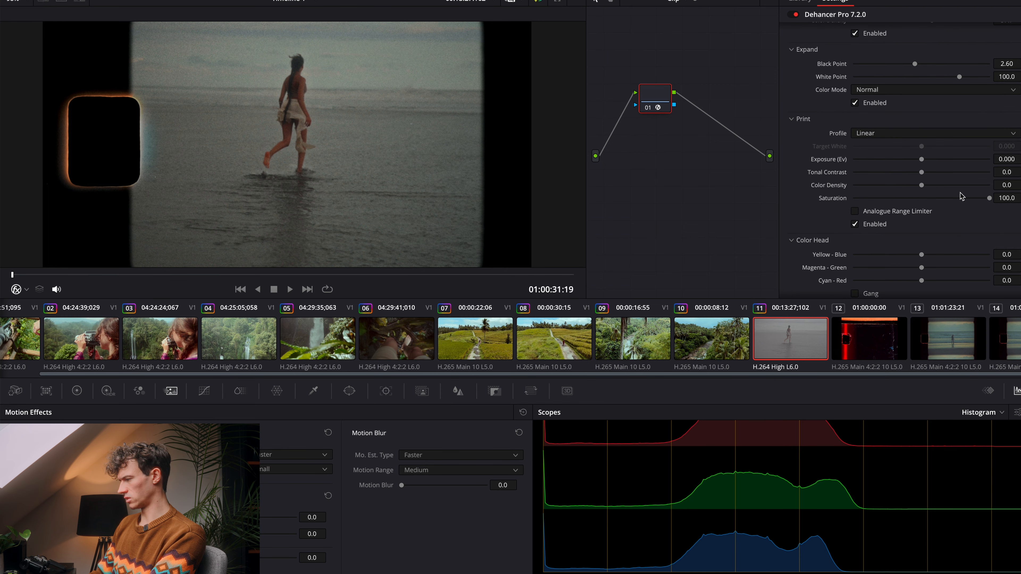
pyautogui.scroll(6, 938, 182)
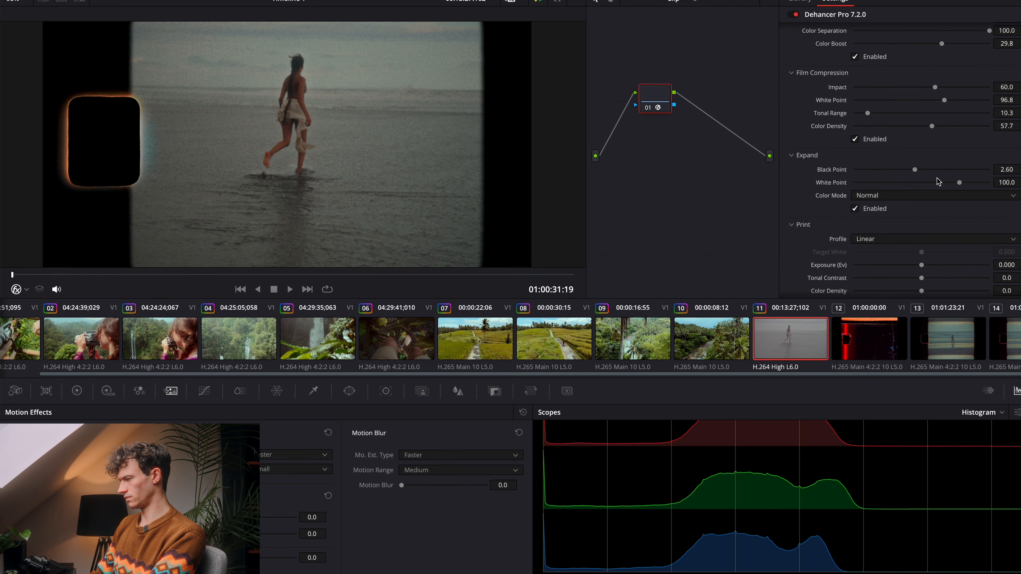
pyautogui.scroll(7, 938, 182)
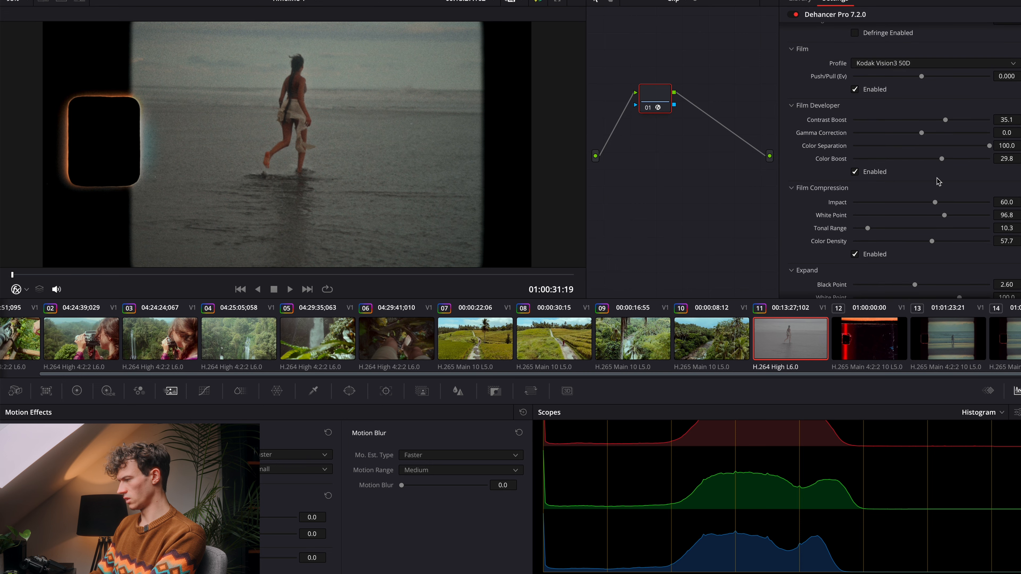
pyautogui.scroll(-15, 886, 146)
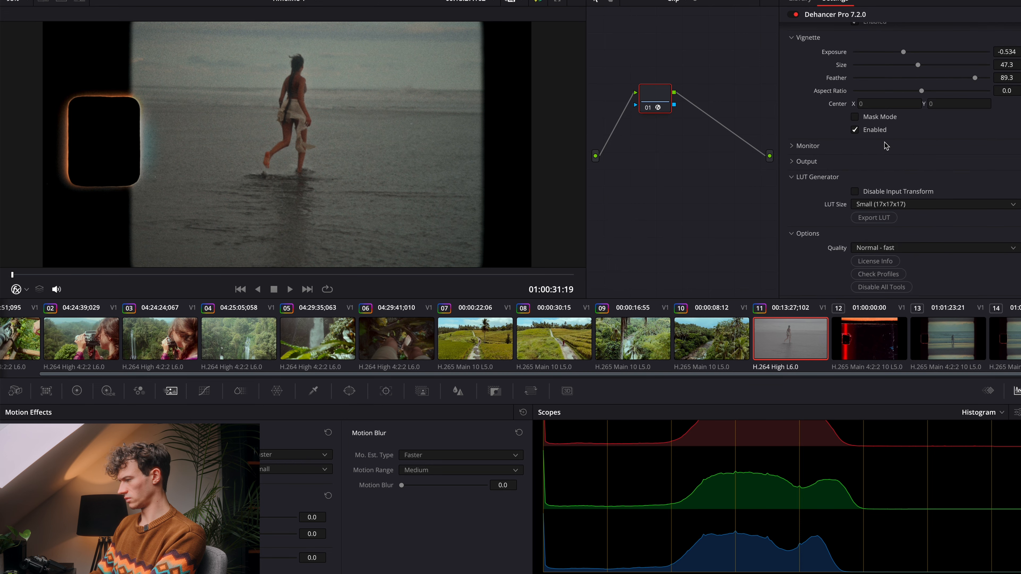
pyautogui.scroll(8, 886, 146)
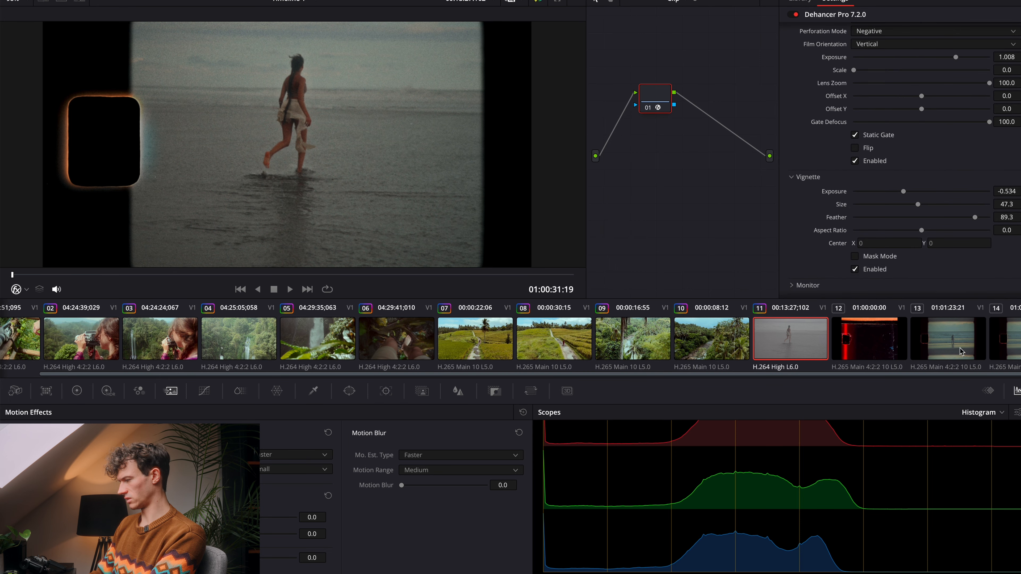
pyautogui.scroll(3, 899, 179)
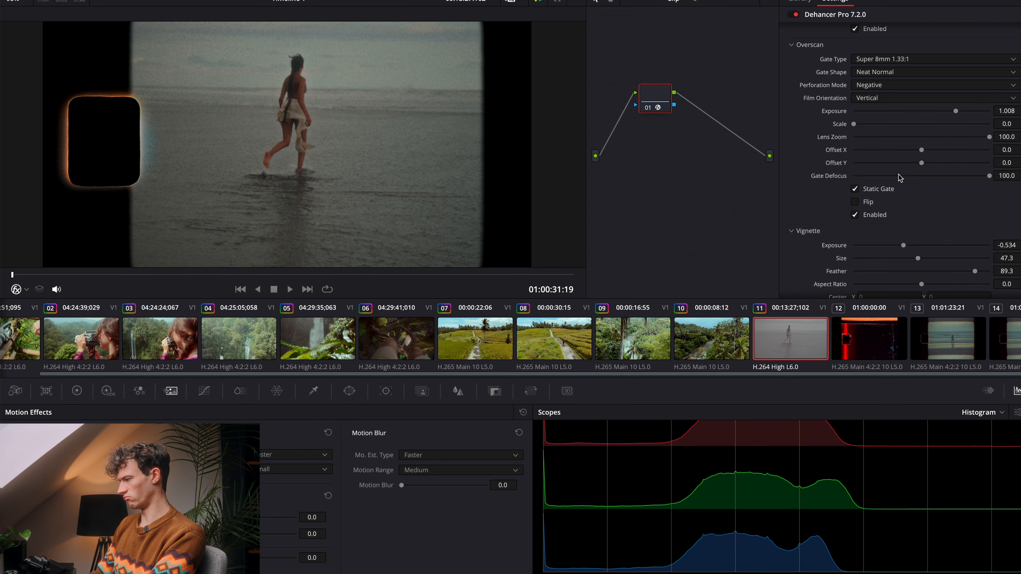
pyautogui.scroll(20, 944, 178)
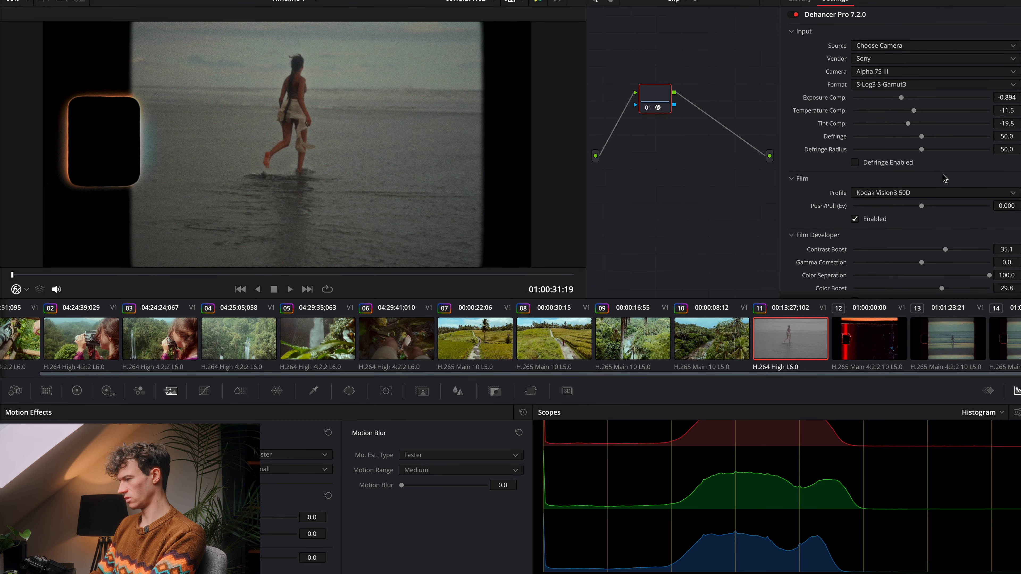
pyautogui.scroll(-1, 944, 178)
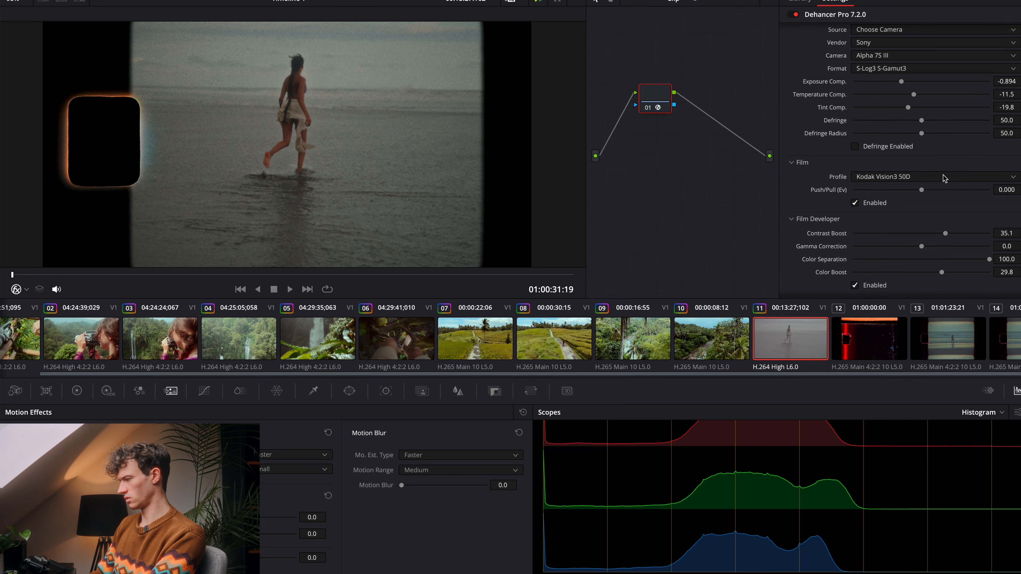
pyautogui.scroll(-18, 944, 178)
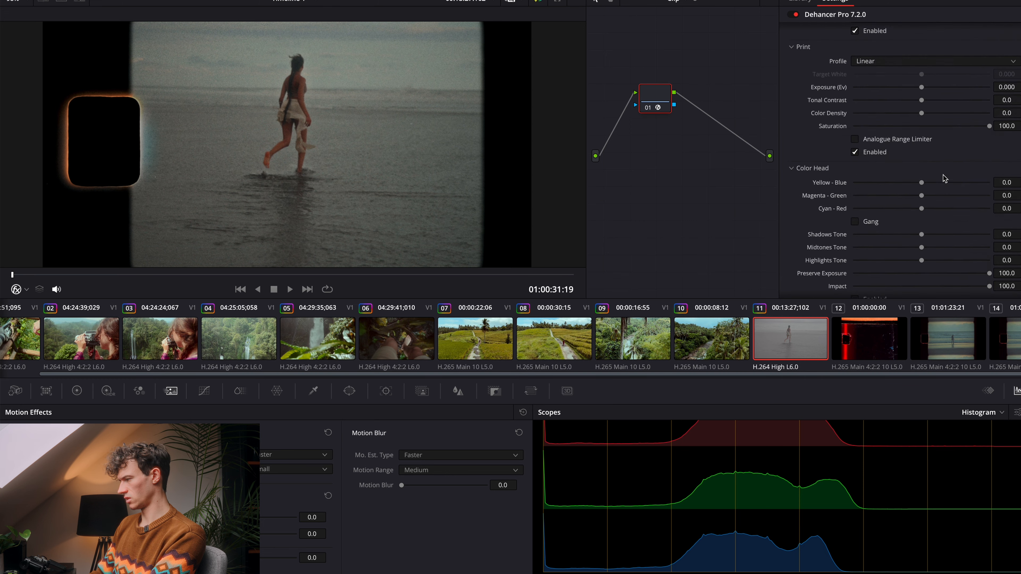
pyautogui.scroll(-14, 944, 178)
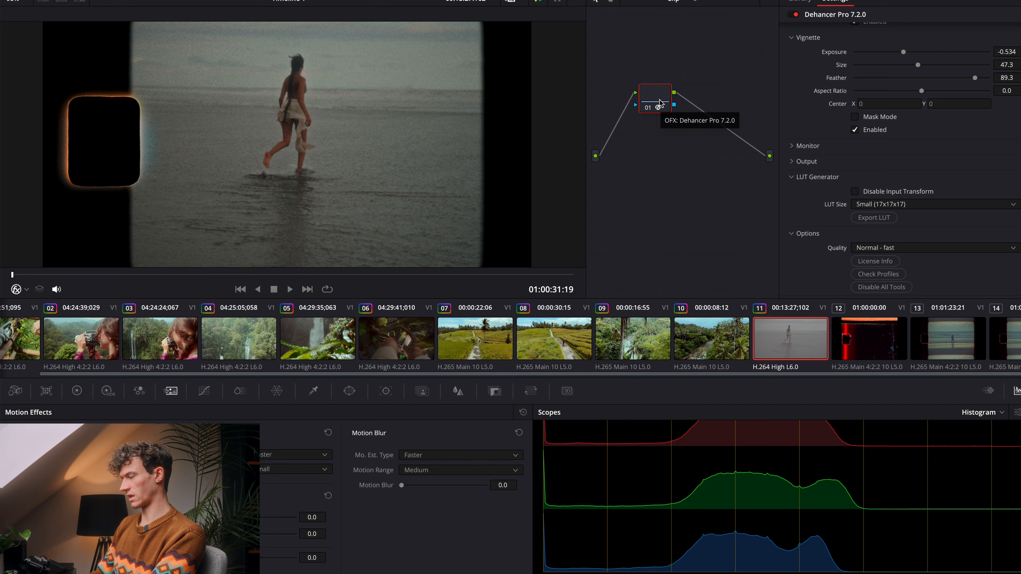
# Step: Add a serial node after the Dehancer node, apply Blur to it, and compare the clip with the real Super 8 shot
pyautogui.hotkey('alt', 's')
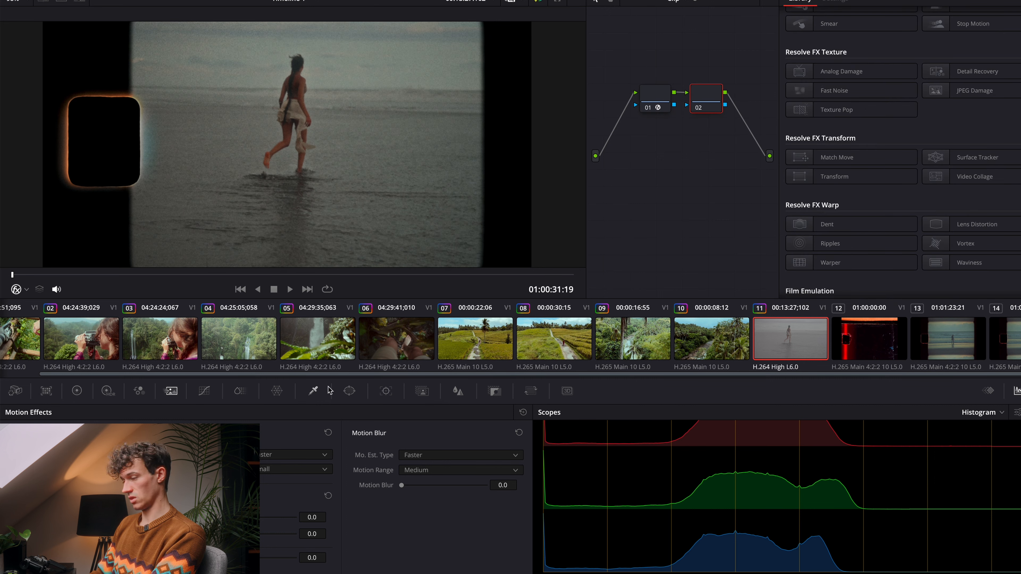
pyautogui.click(449, 394)
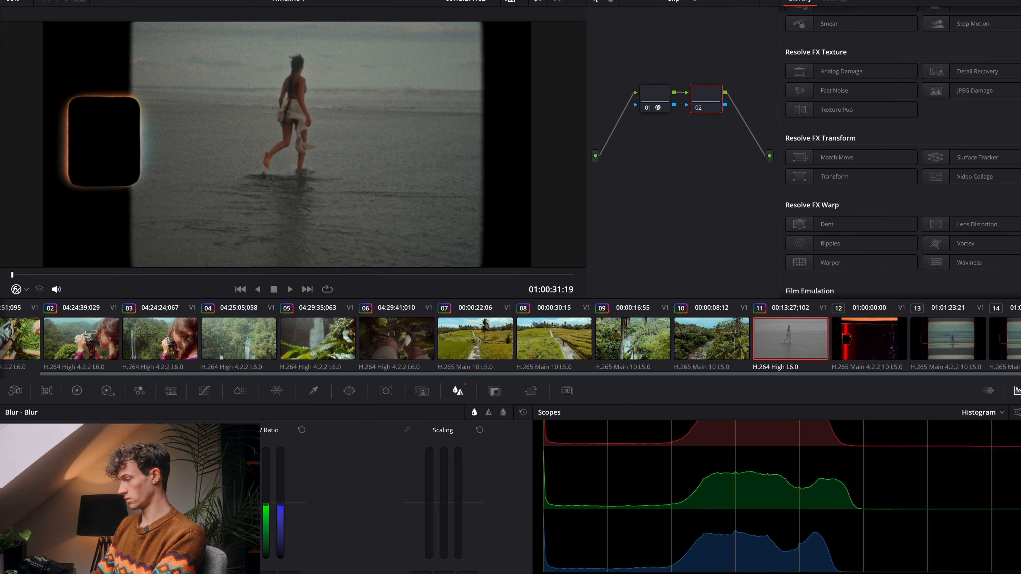
pyautogui.click(961, 354)
pyautogui.click(816, 355)
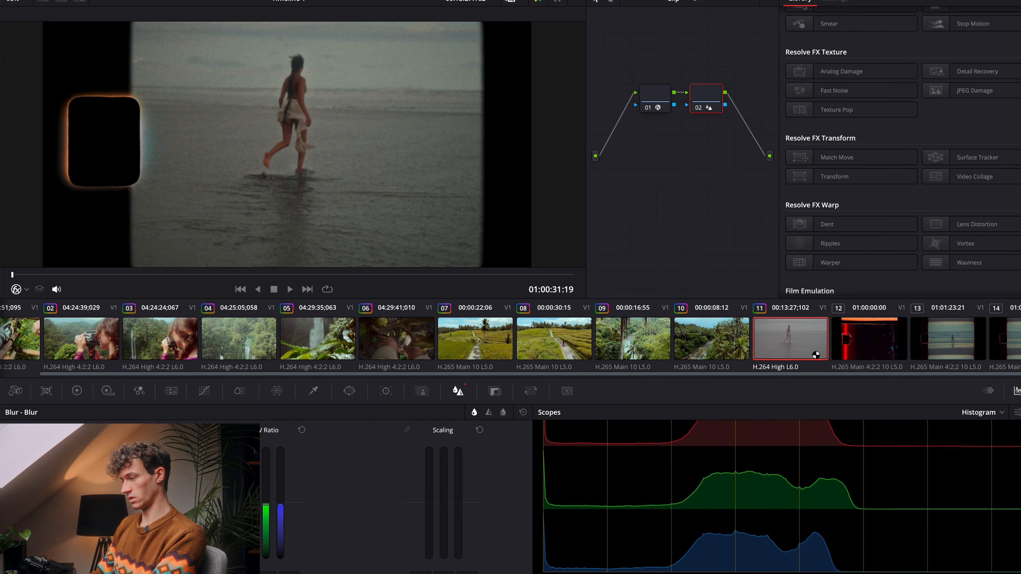
pyautogui.click(975, 335)
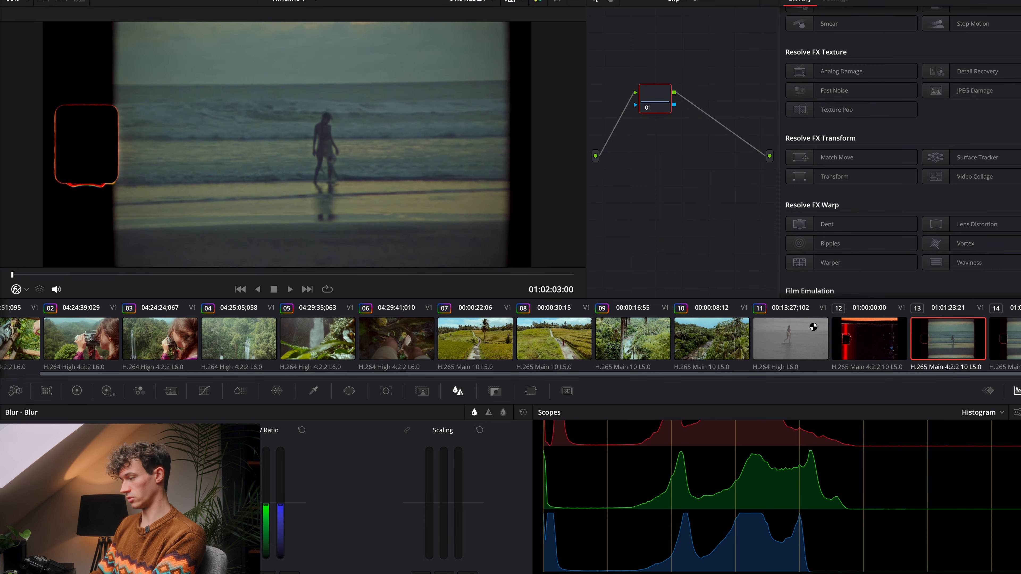
# Step: On the emulated beach clip's Dehancer node, set Tint Comp. to -35.9 and Temperature Comp. to -9.9
pyautogui.click(806, 338)
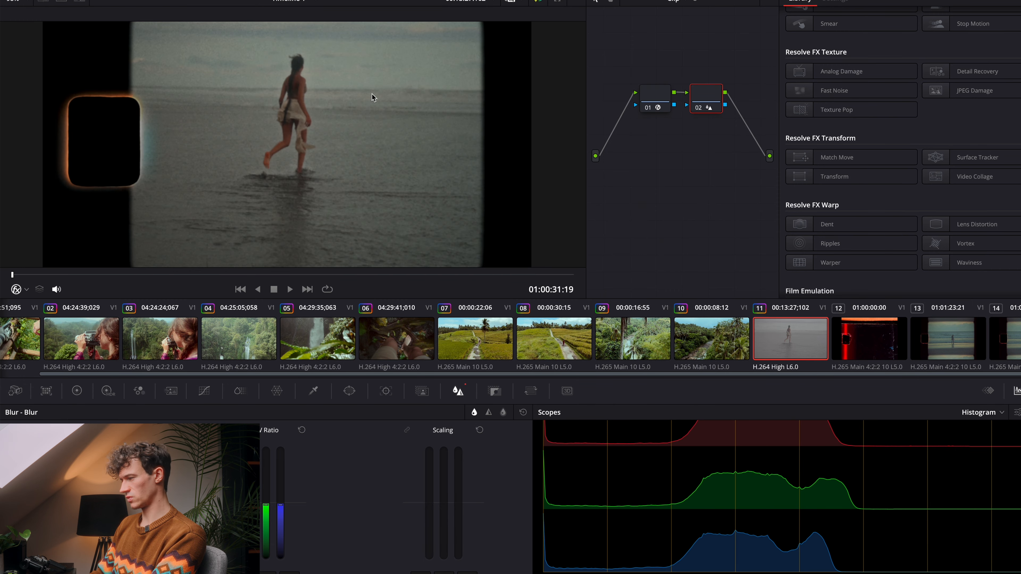
pyautogui.click(653, 101)
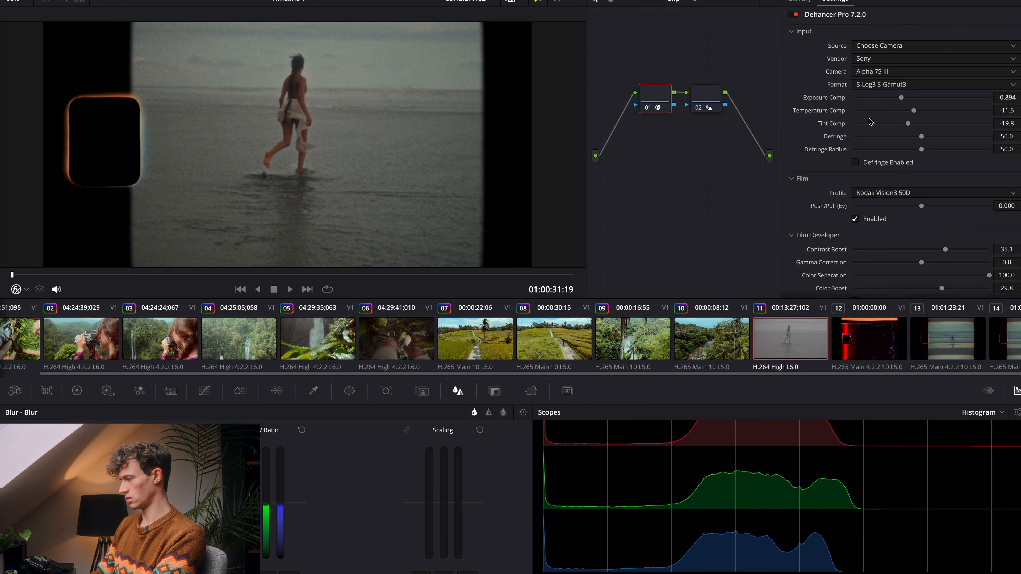
pyautogui.moveTo(908, 124)
pyautogui.mouseDown()
pyautogui.moveTo(898, 126)
pyautogui.moveTo(917, 117)
pyautogui.mouseUp()
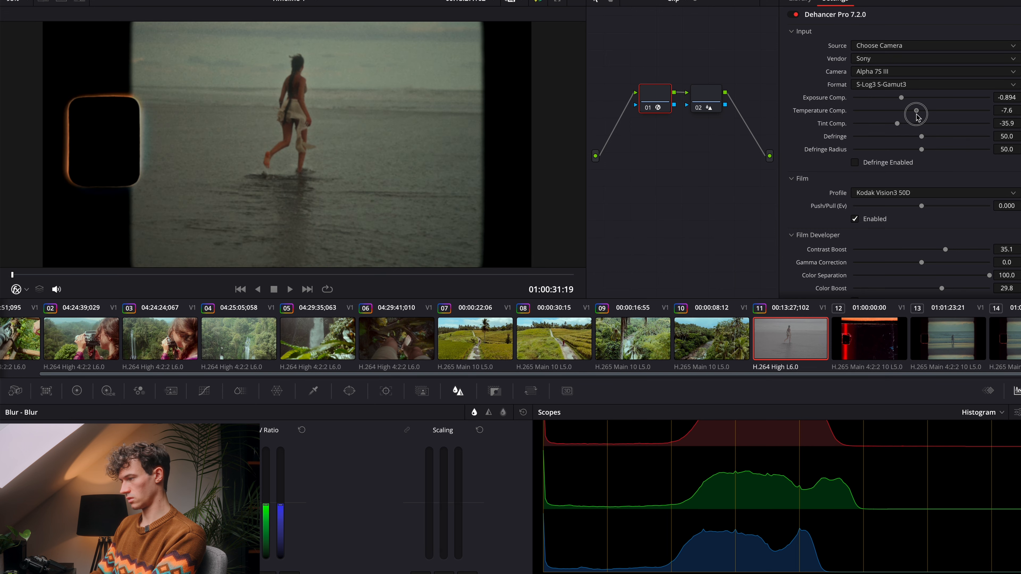
# Step: Compare the color of the emulated beach clip with the real Super 8 shot by switching between them repeatedly
pyautogui.click(952, 341)
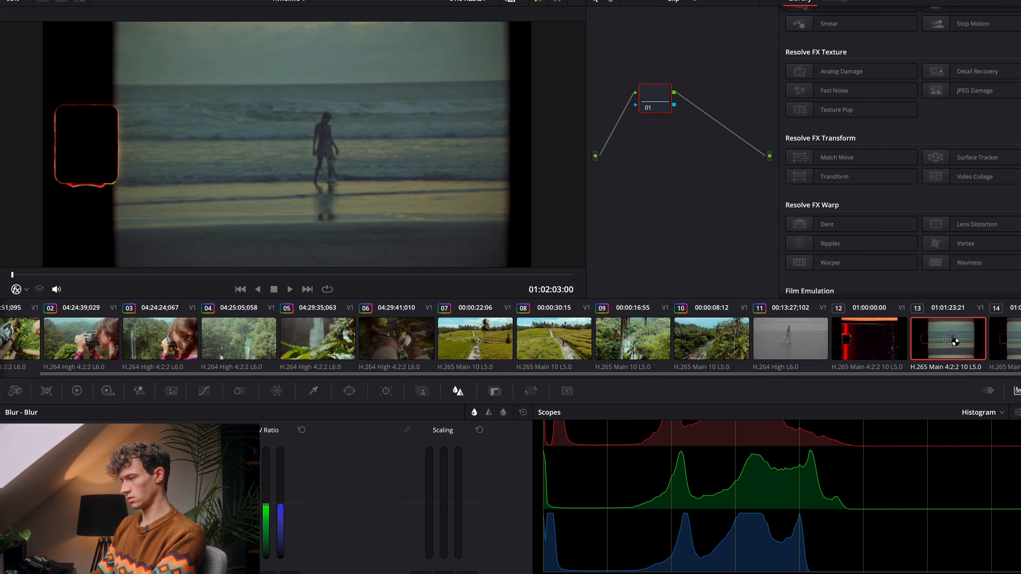
pyautogui.click(802, 353)
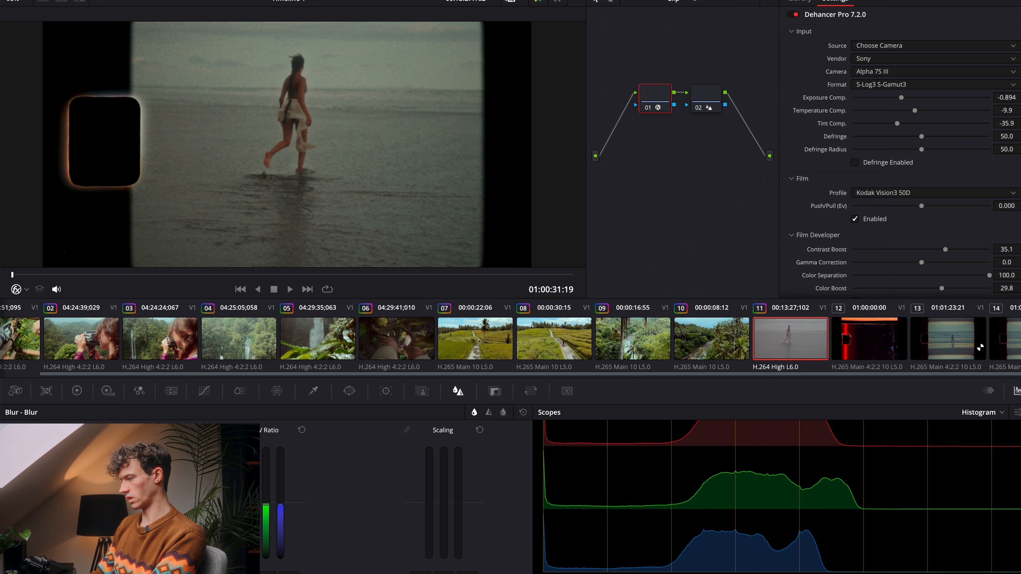
pyautogui.click(959, 344)
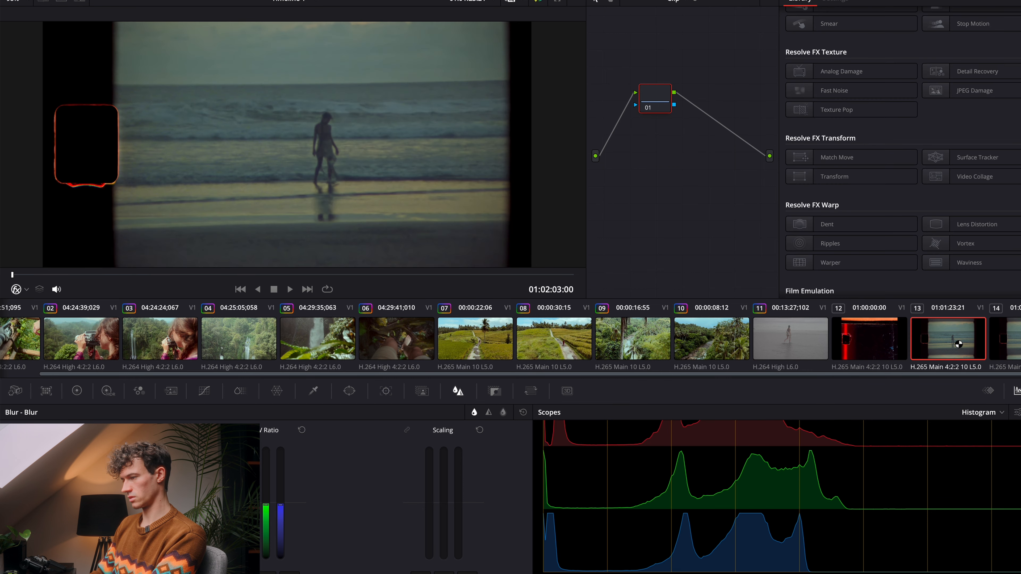
pyautogui.click(803, 339)
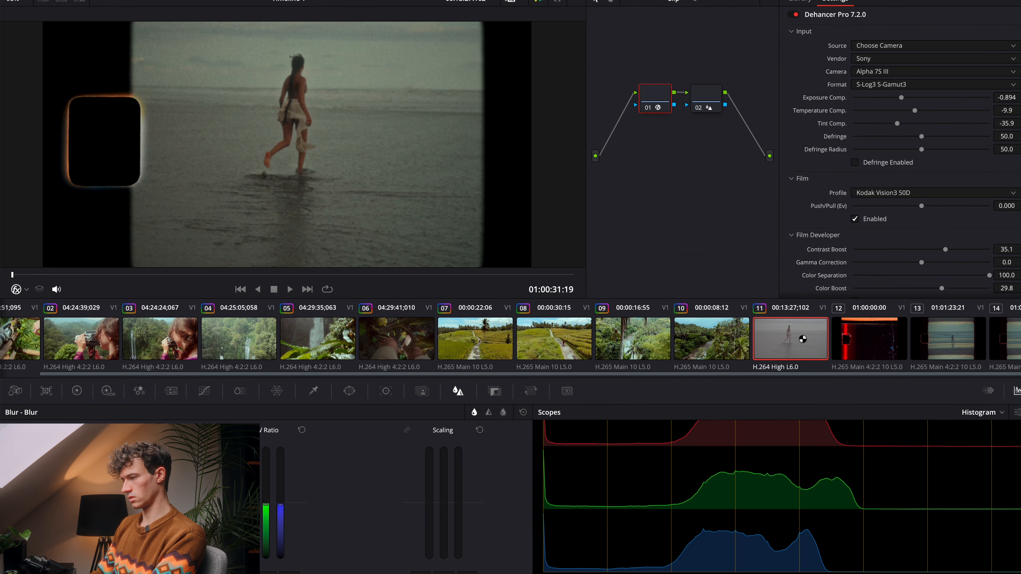
pyautogui.click(959, 343)
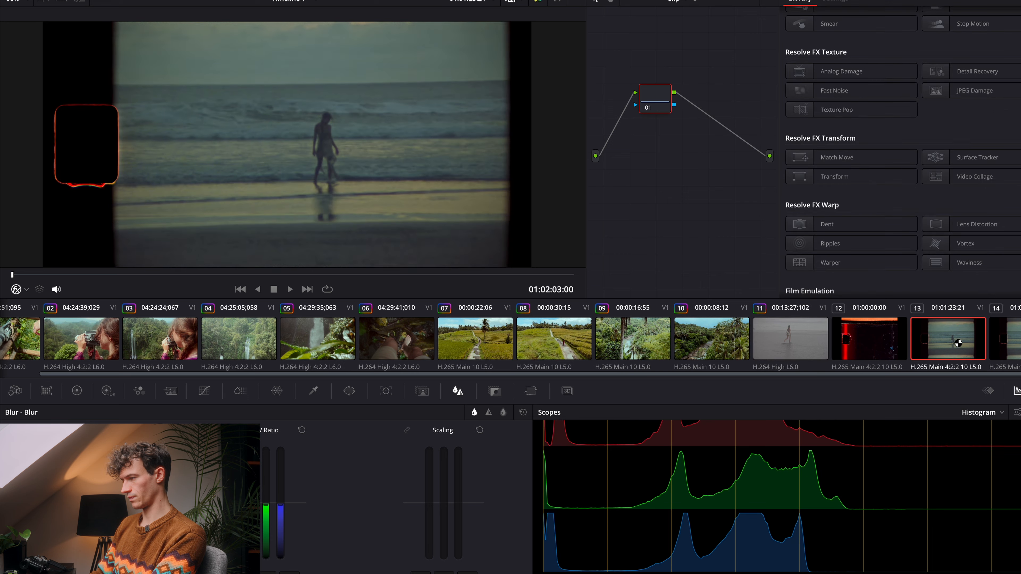
pyautogui.click(808, 343)
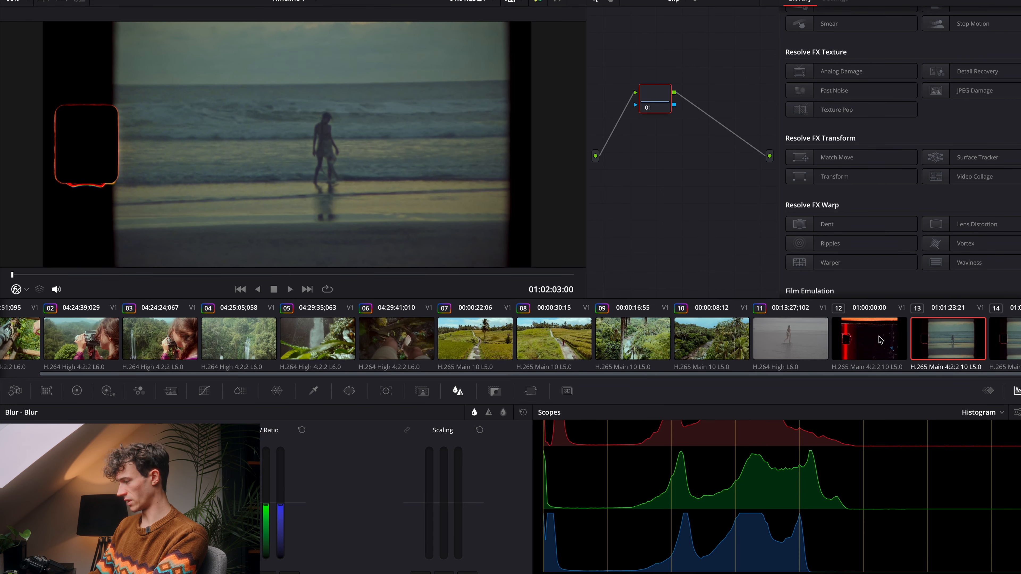
pyautogui.click(772, 339)
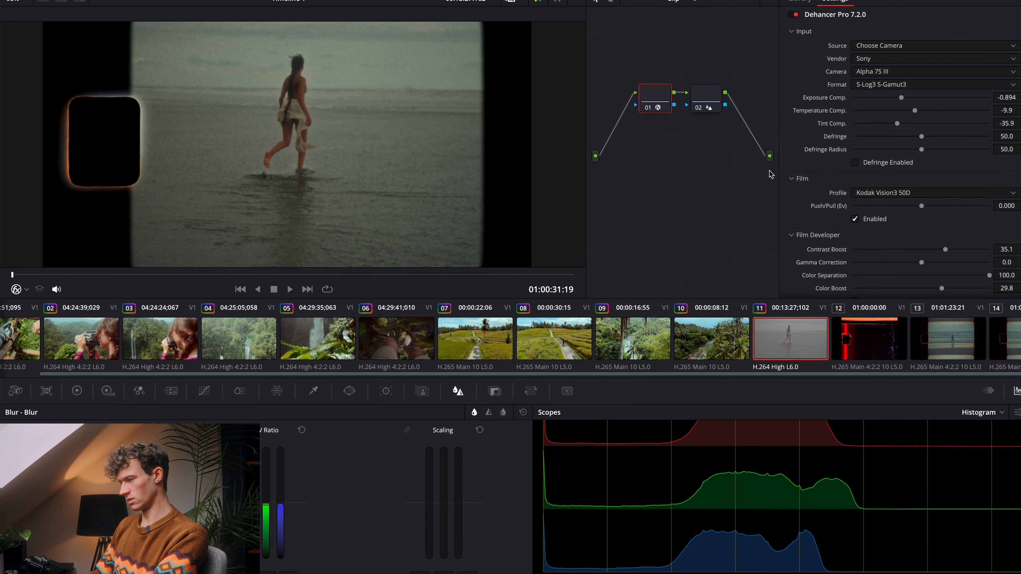
# Step: Play back the emulated beach clip and the real Super 8 shot in turn to compare them in motion
pyautogui.press('space')
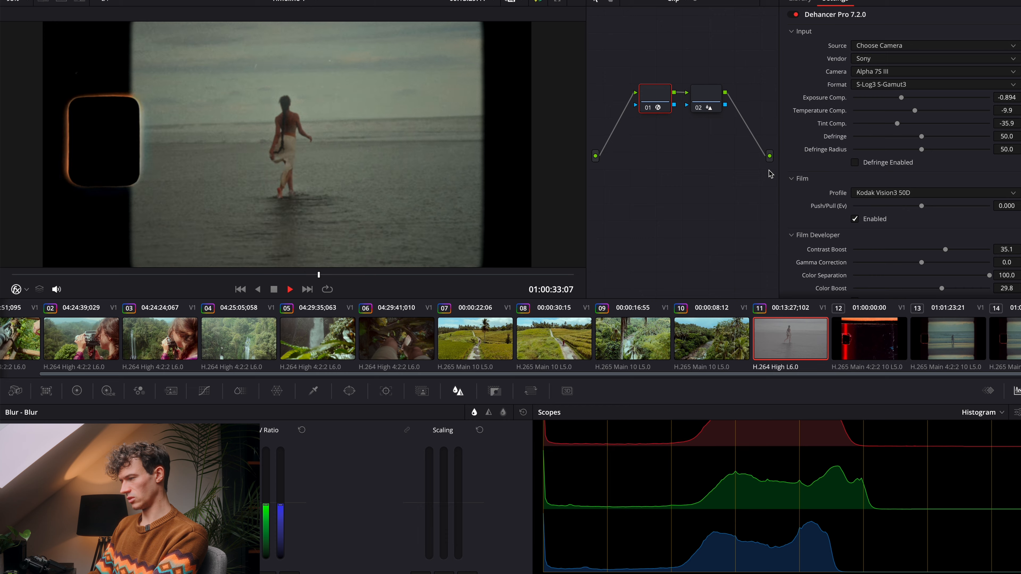
pyautogui.press('space')
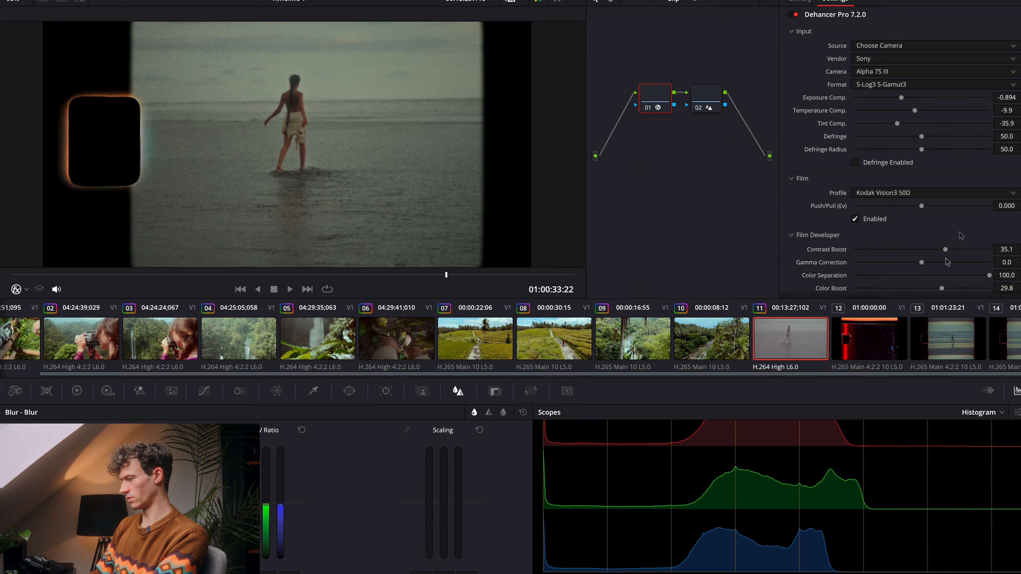
pyautogui.click(958, 334)
pyautogui.press('space')
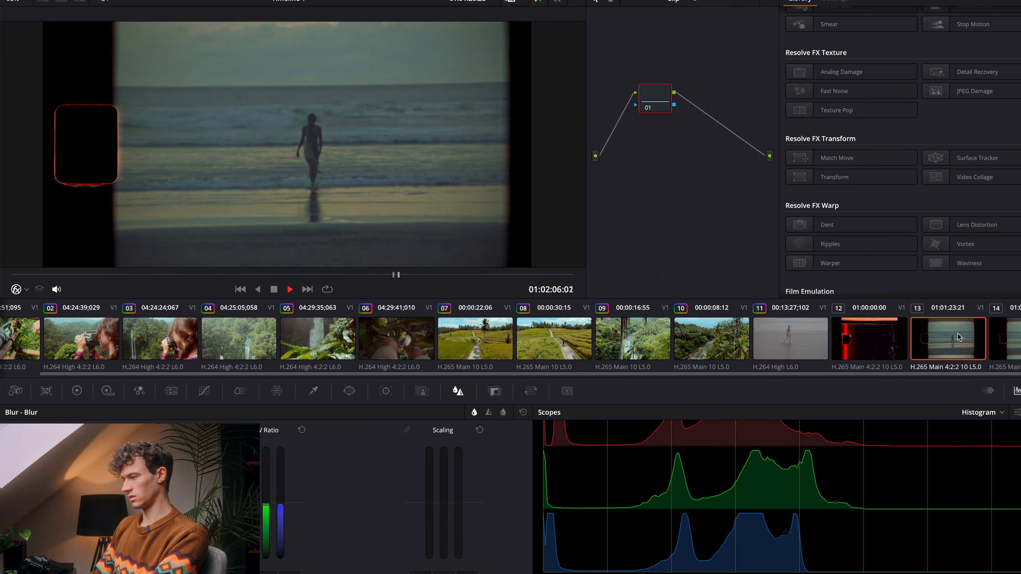
pyautogui.click(801, 330)
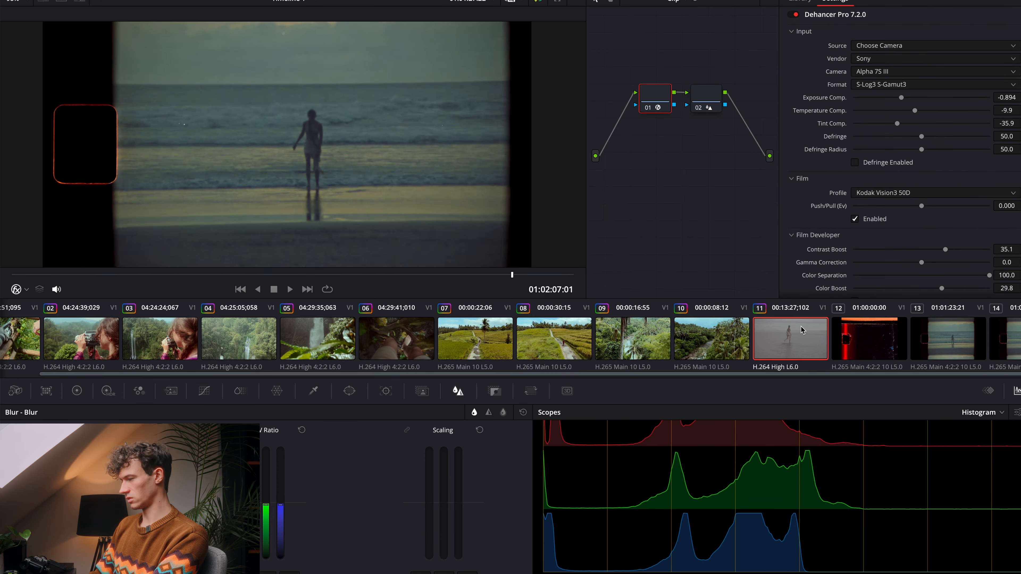
pyautogui.press('space')
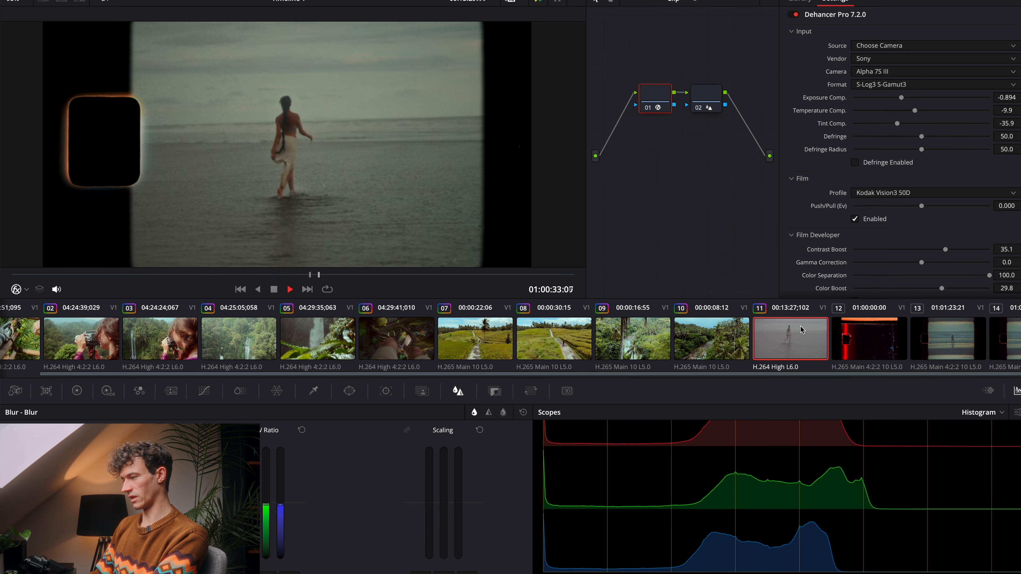
pyautogui.press('space')
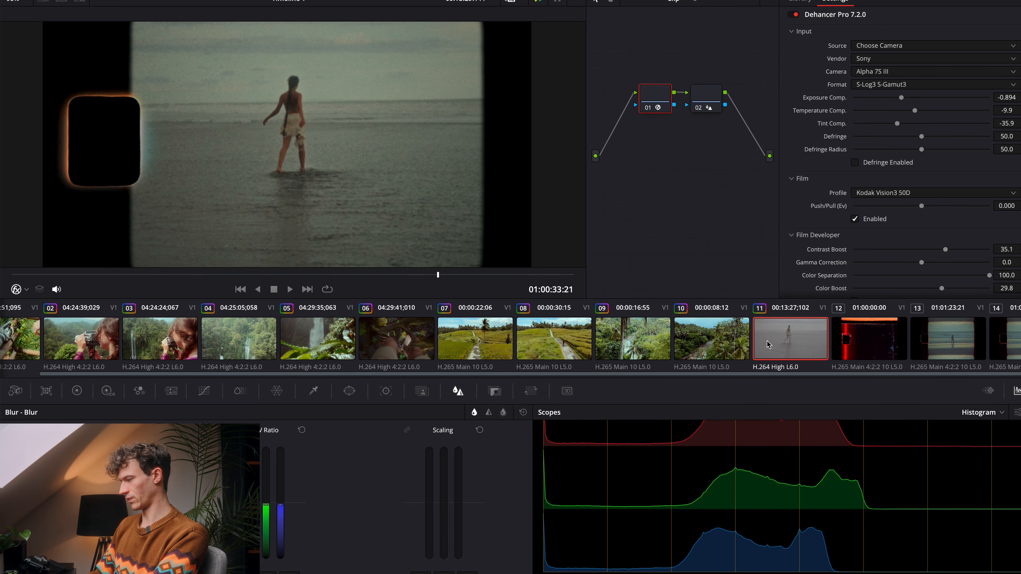
pyautogui.press('space')
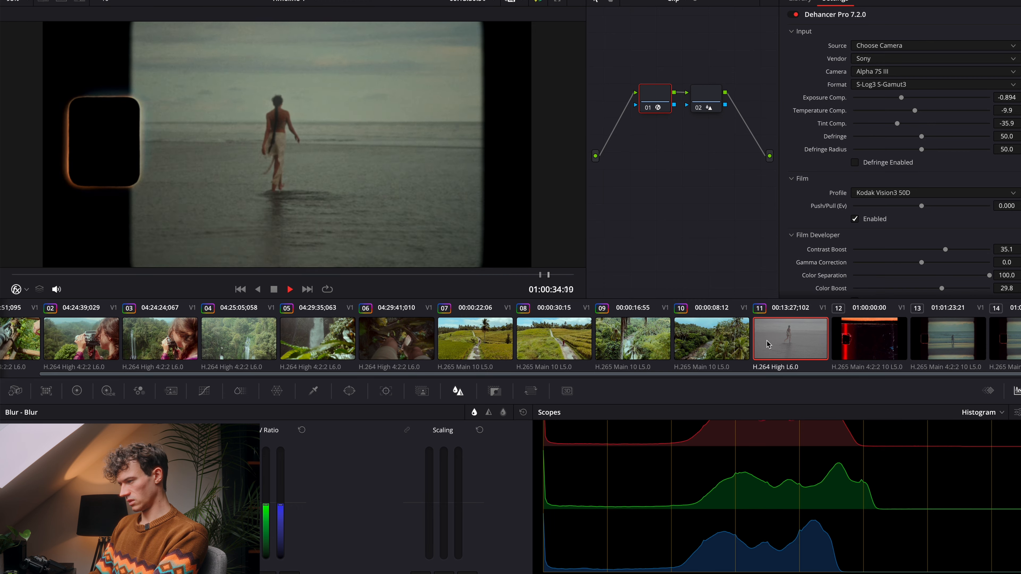